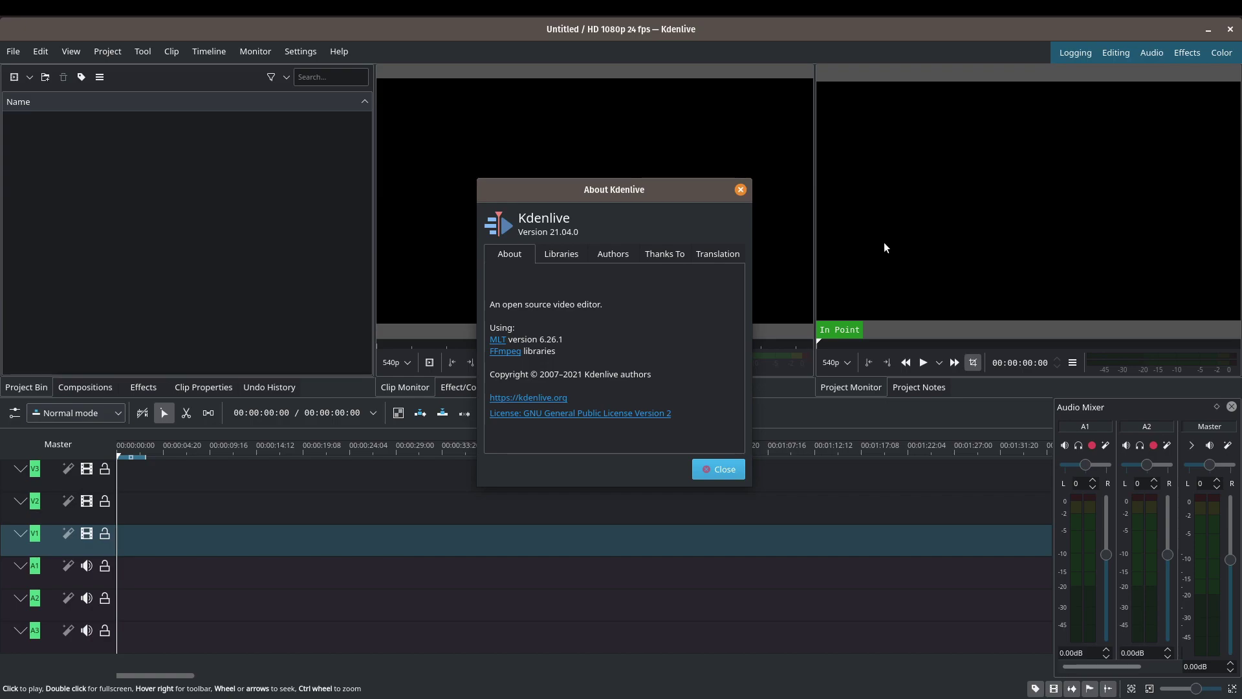
Step: Dismiss the version information, switch to the Editing workspace layout, and accept the project settings with the HD 1080p 24 fps profile
key("Escape")
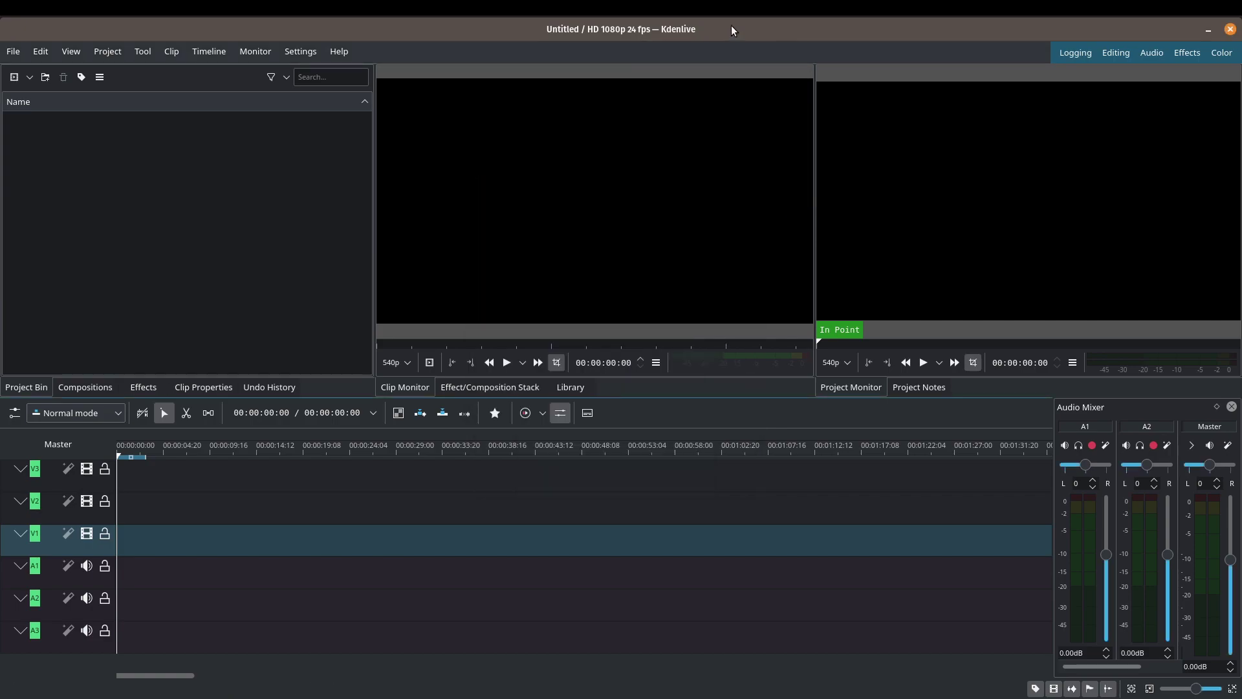
left_click(1115, 53)
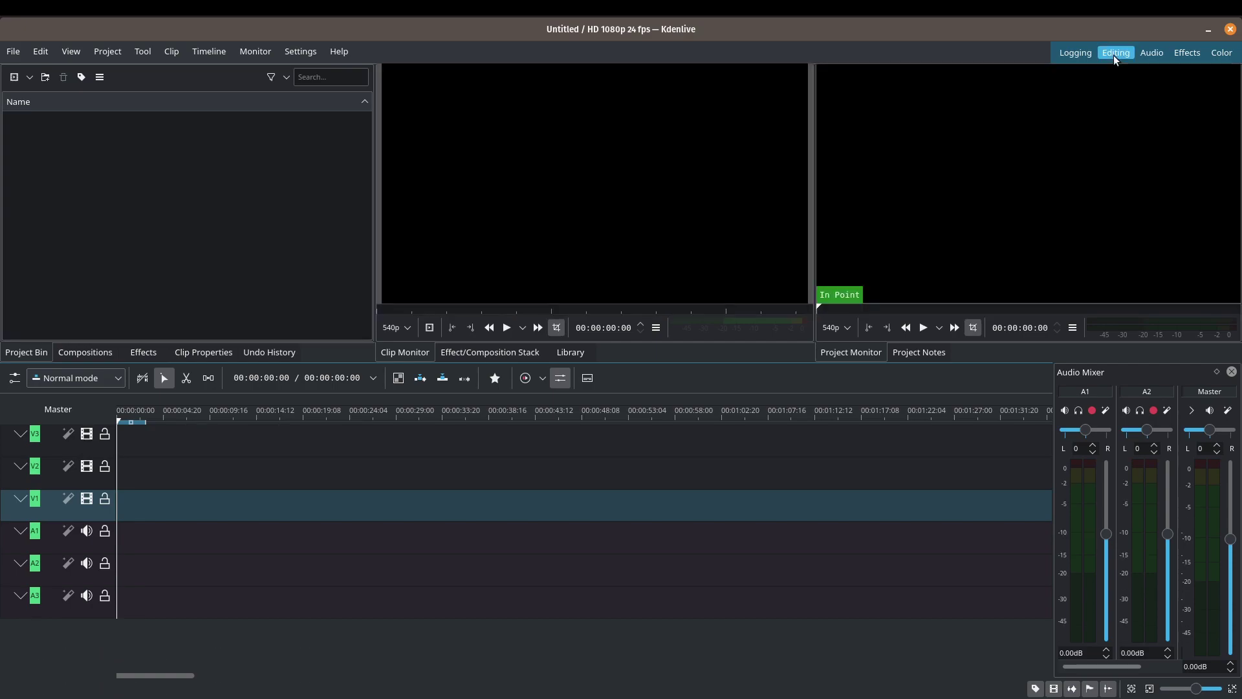
left_click(108, 51)
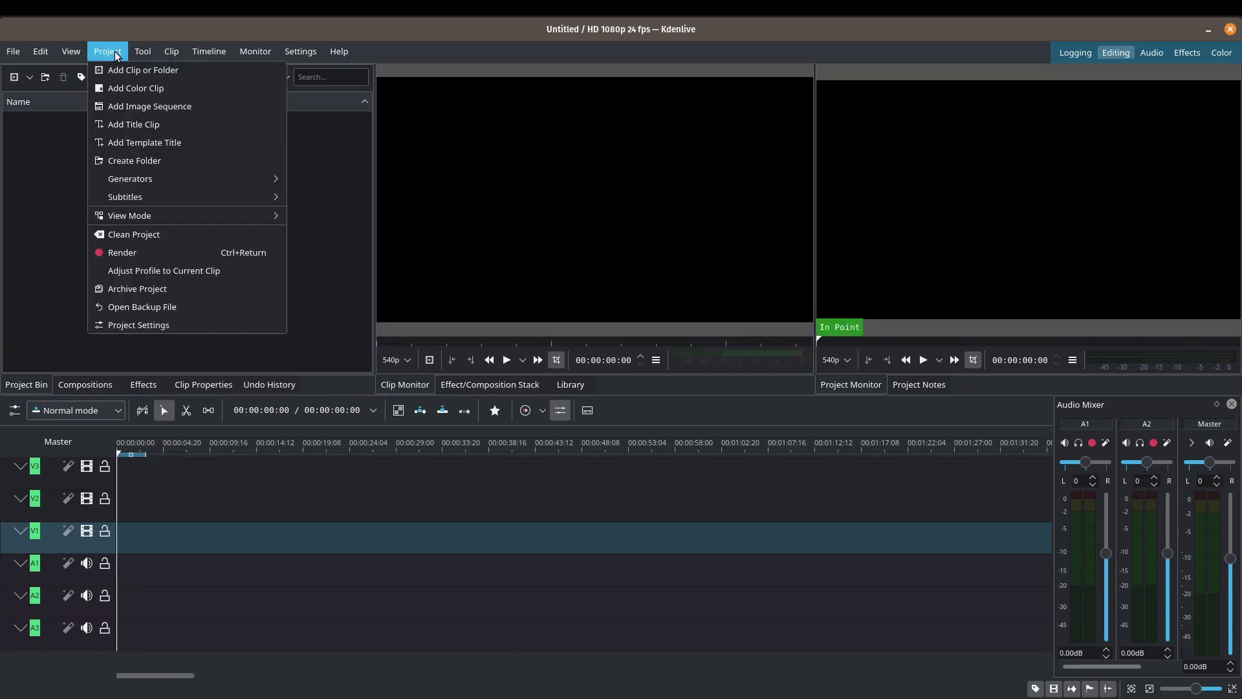
left_click(171, 323)
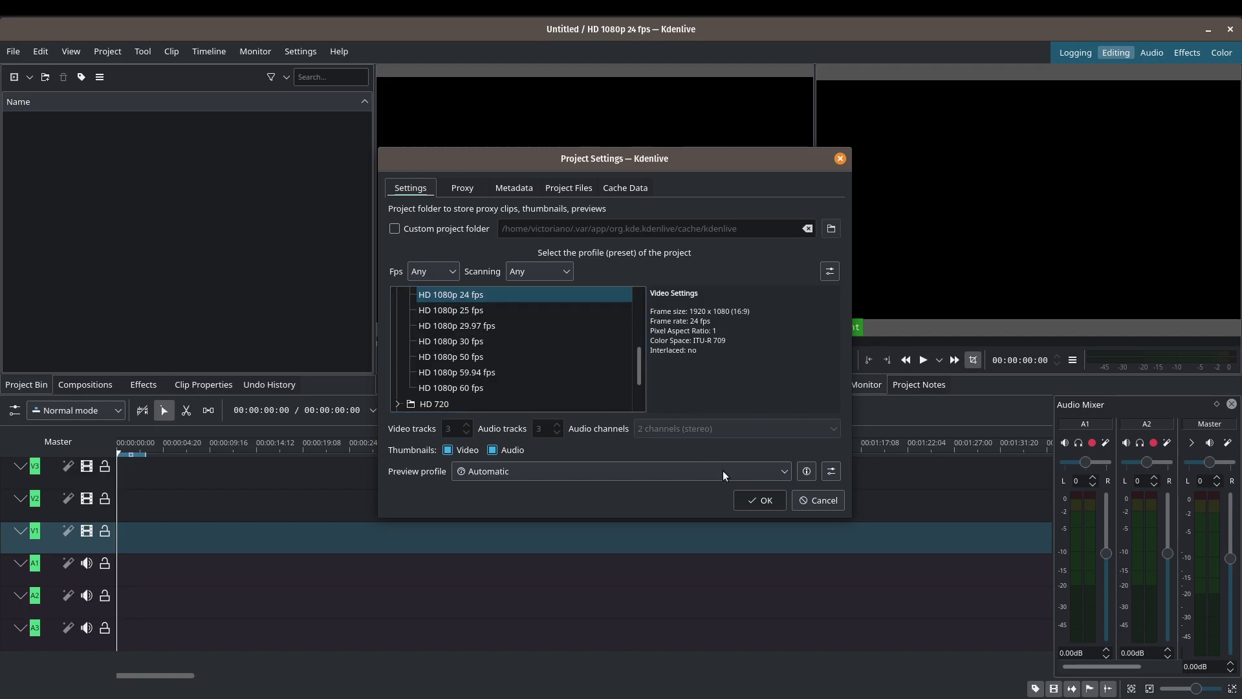
left_click(760, 500)
Step: Import the cloud video ending in 7197091.mp4 from the Basic Video Effects folder into the project bin, declining the clip profile switch
key("alt+Tab")
left_click(850, 165)
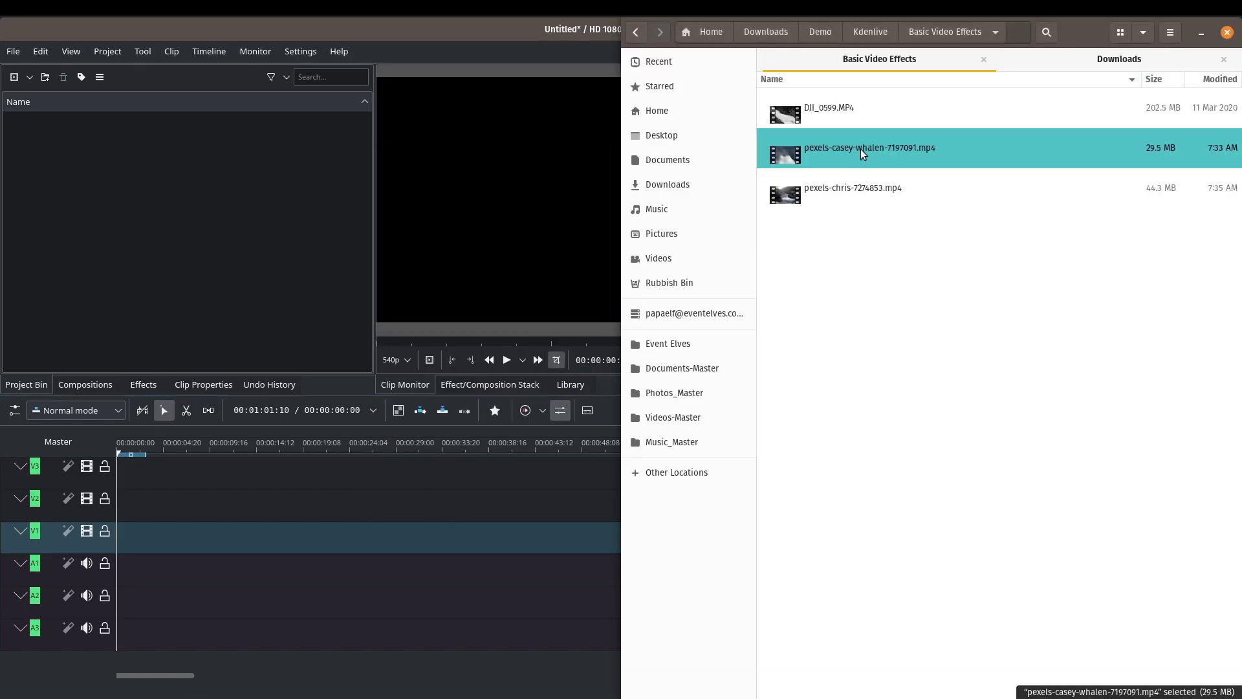
left_click_drag(894, 149, 127, 202)
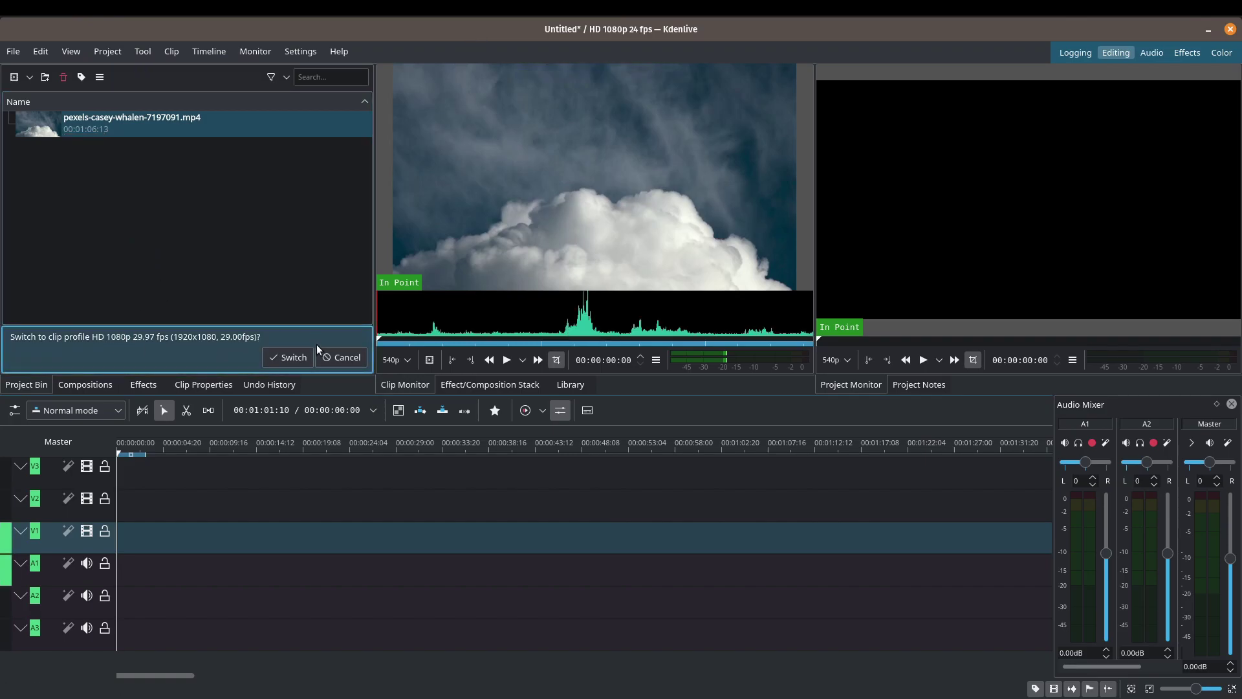
left_click(345, 360)
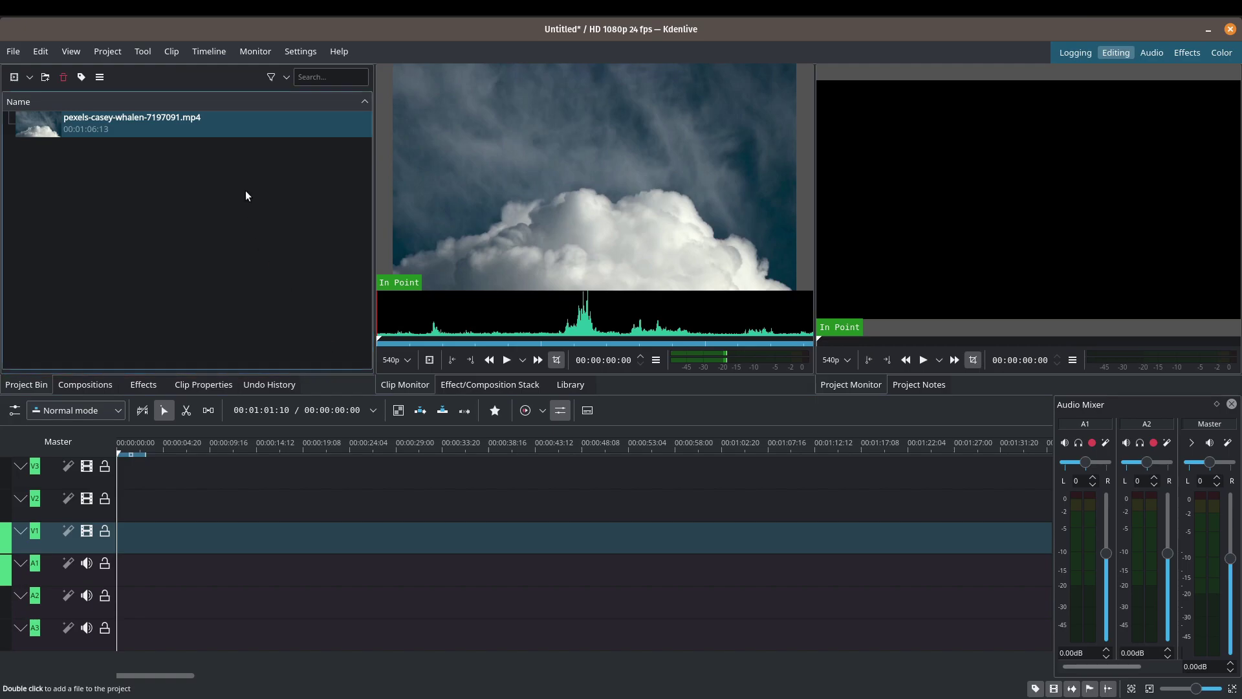
Step: Place the cloud clip at the start of video track V1, then ungroup it and delete its audio part from A1
left_click_drag(242, 128, 269, 540)
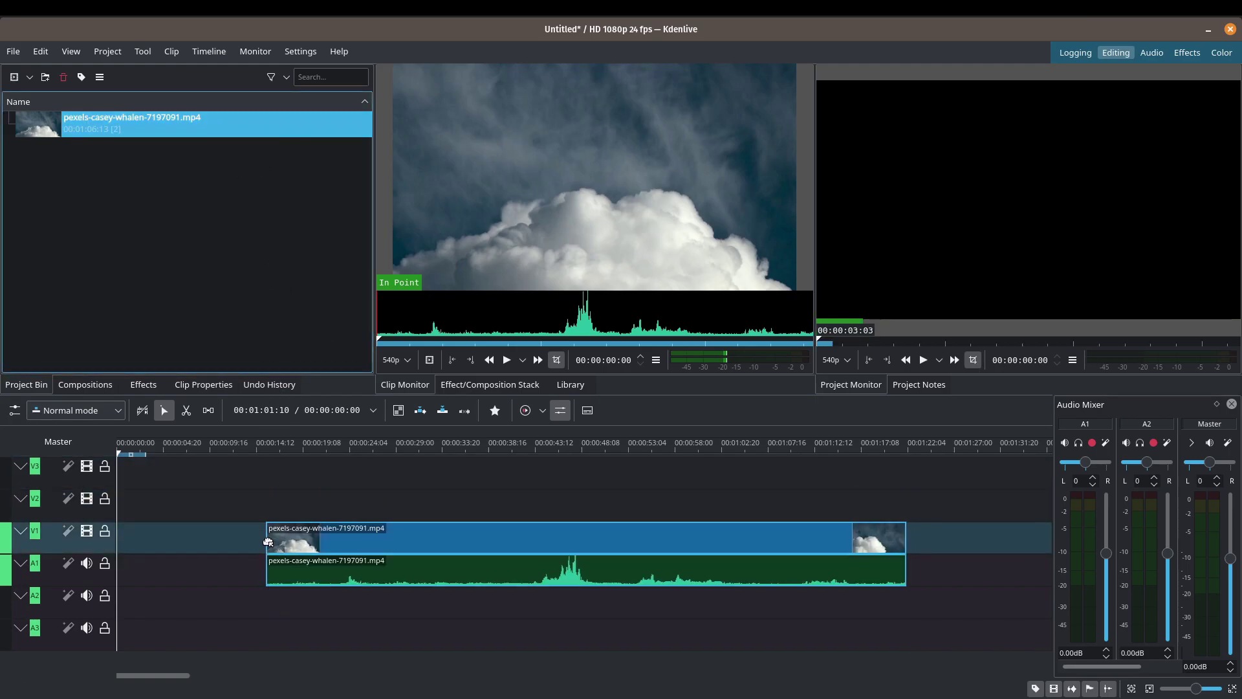
left_click_drag(785, 541, 346, 532)
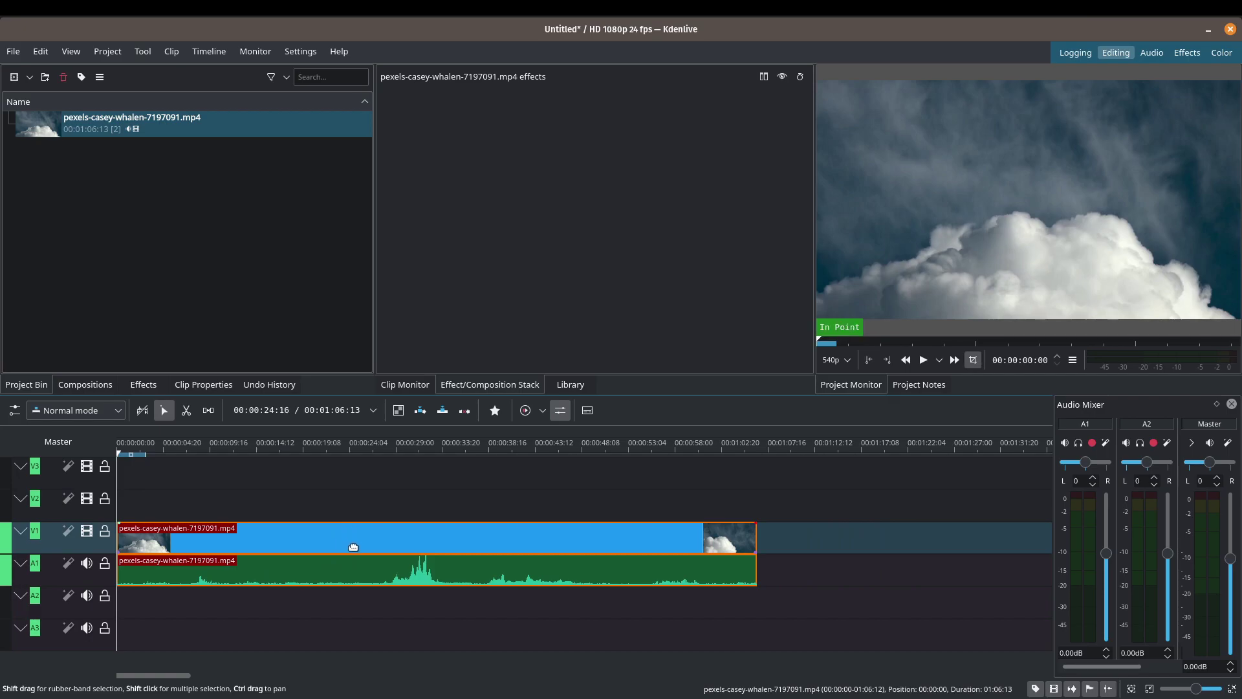
right_click(353, 547)
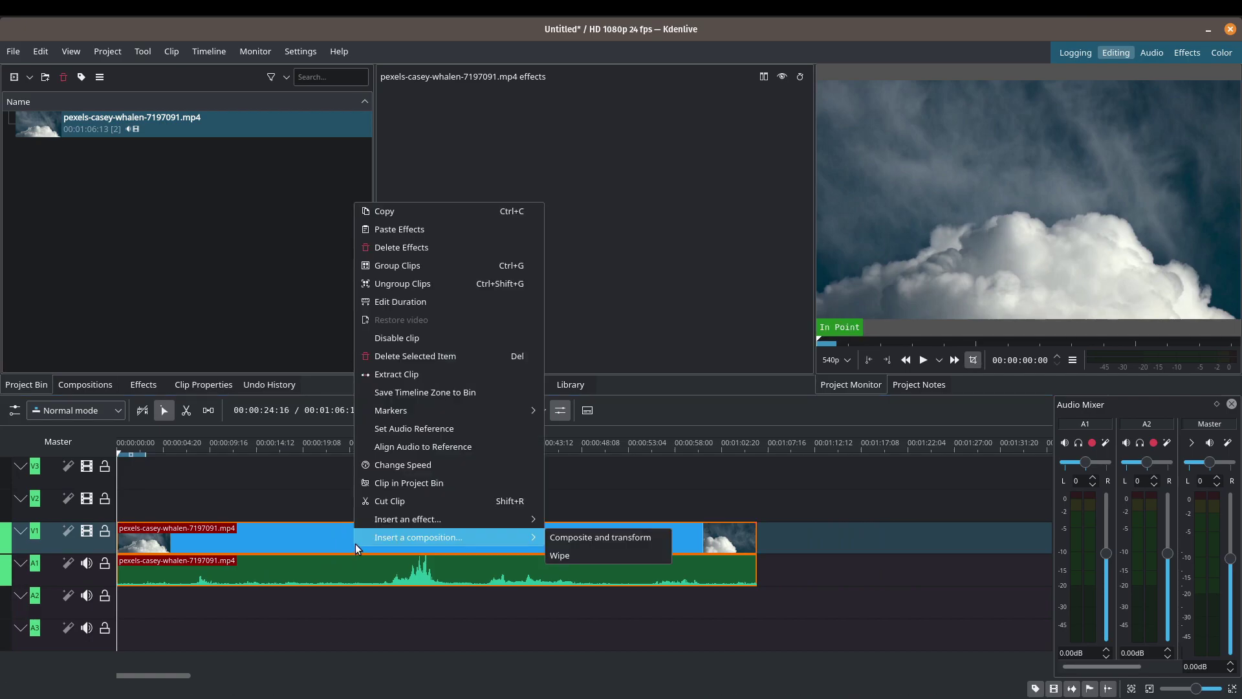
left_click(416, 284)
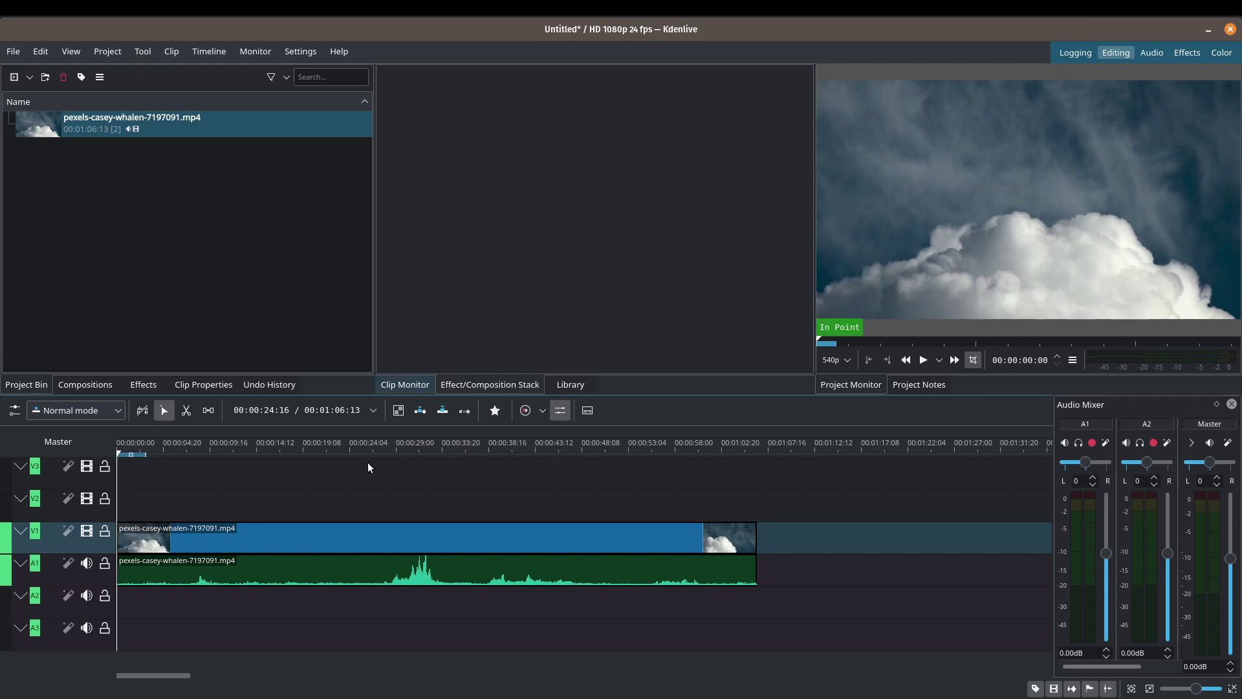
left_click(349, 564)
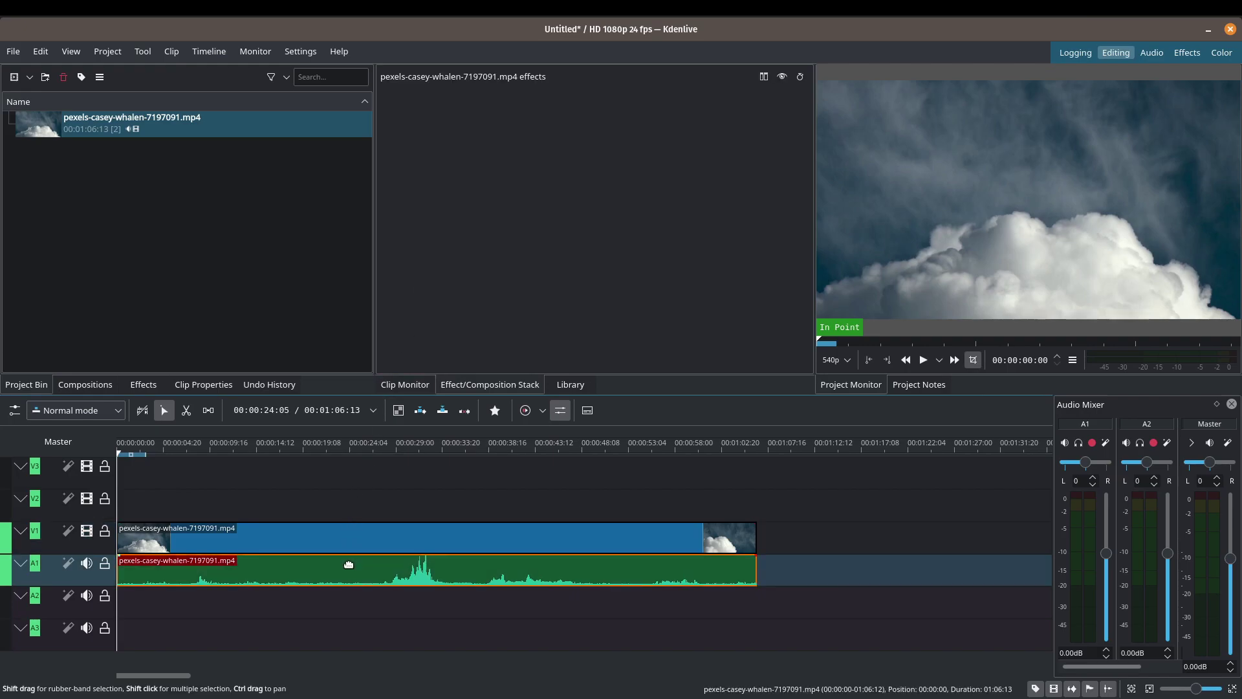
key("Delete")
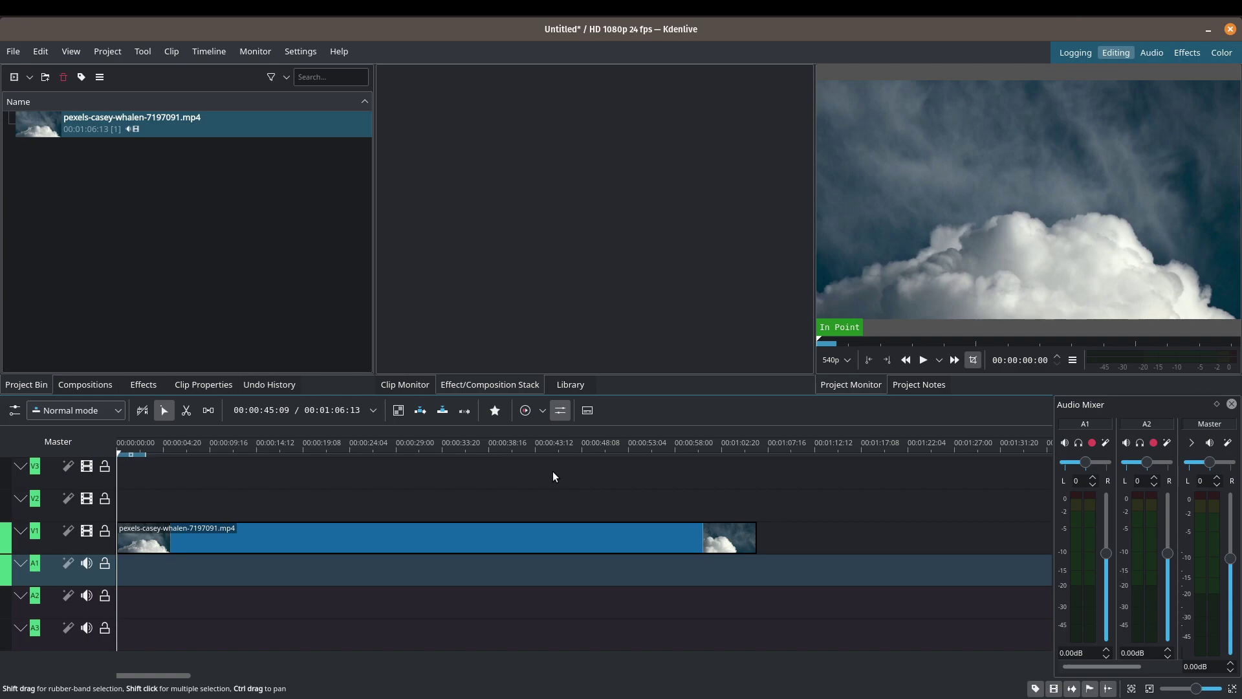
Step: Add a Fade in at the start and a Fade out at the end of the V1 clip, each 00:00:03:00 long
key("space")
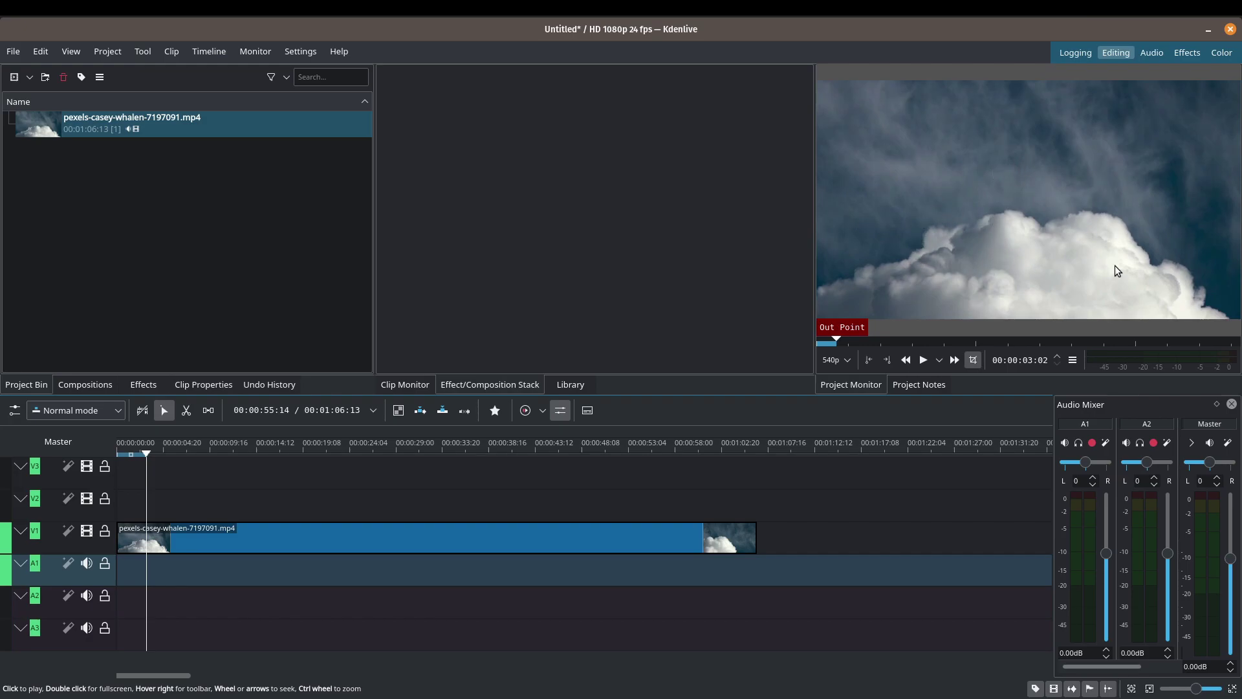
left_click(125, 530)
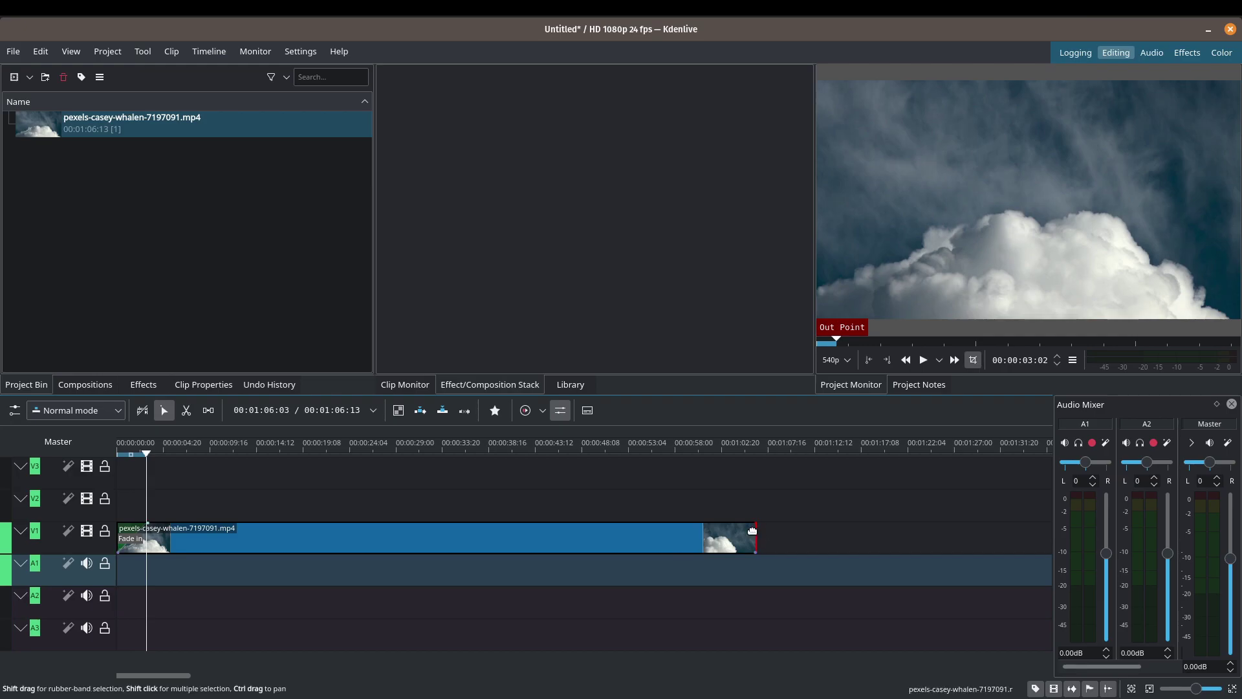
mouse_move(753, 530)
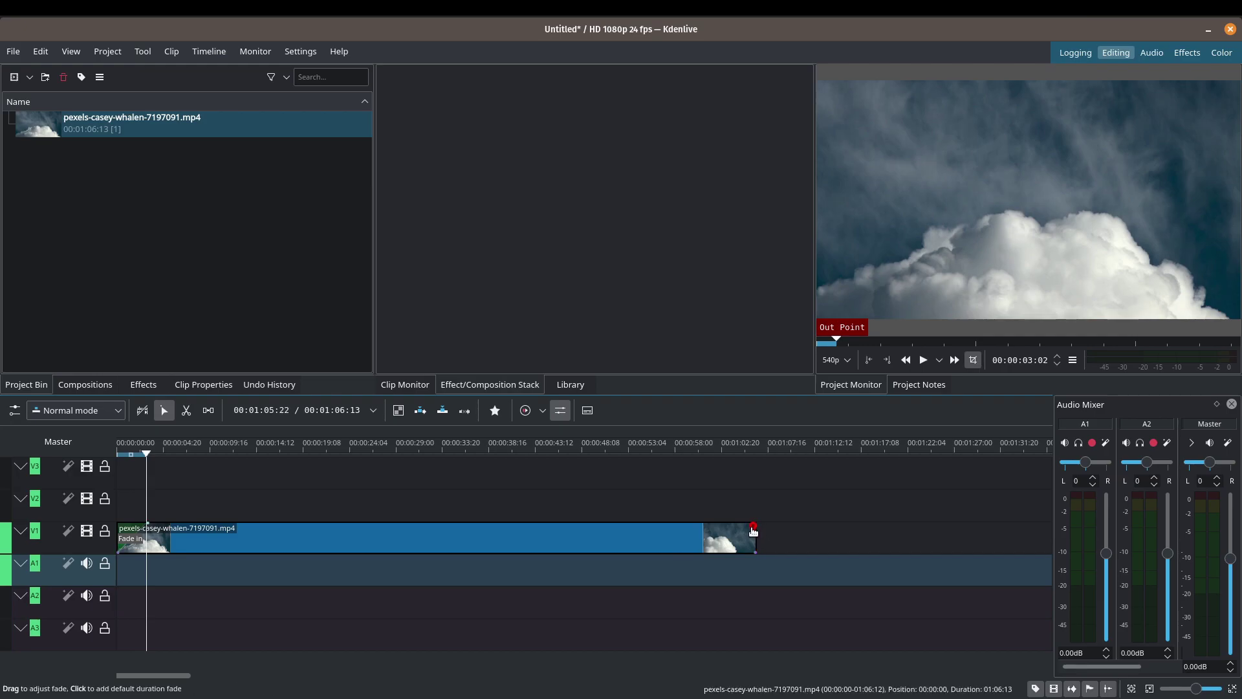
left_click_drag(754, 529, 727, 525)
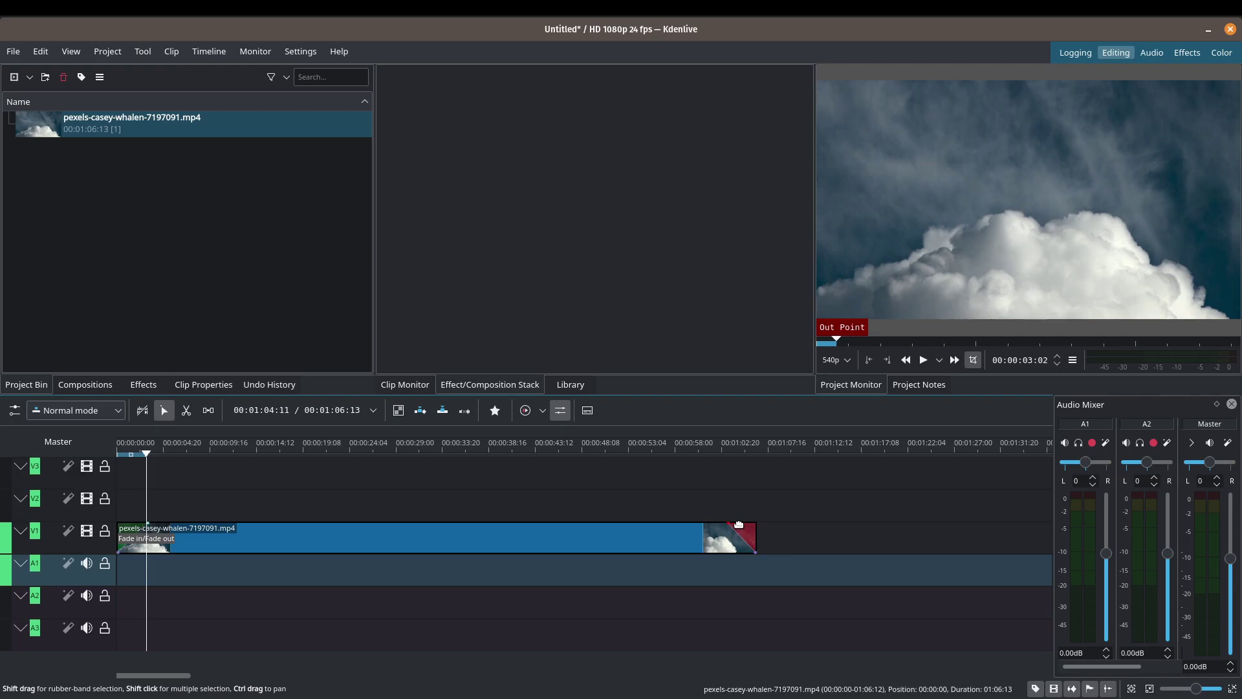
Step: Lengthen the V1 clip's Fade in duration to 00:00:11:01 and inspect the fade at the clip's start on the timeline
left_click(440, 542)
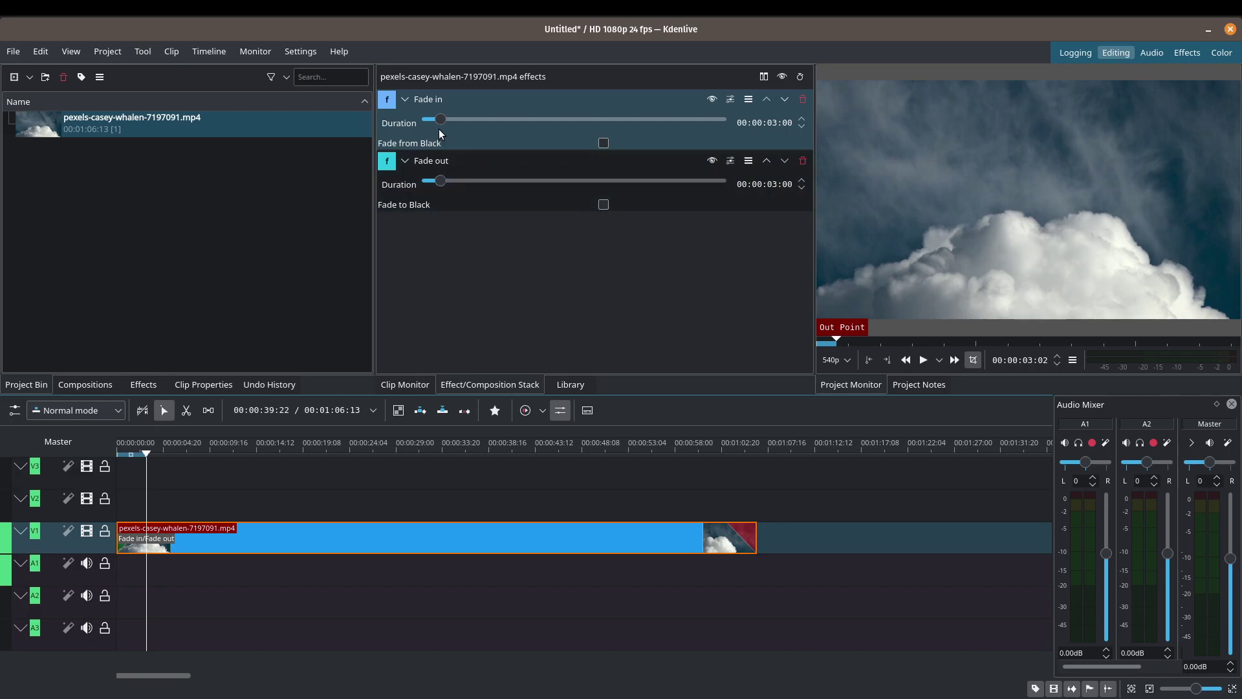
left_click_drag(445, 120, 477, 122)
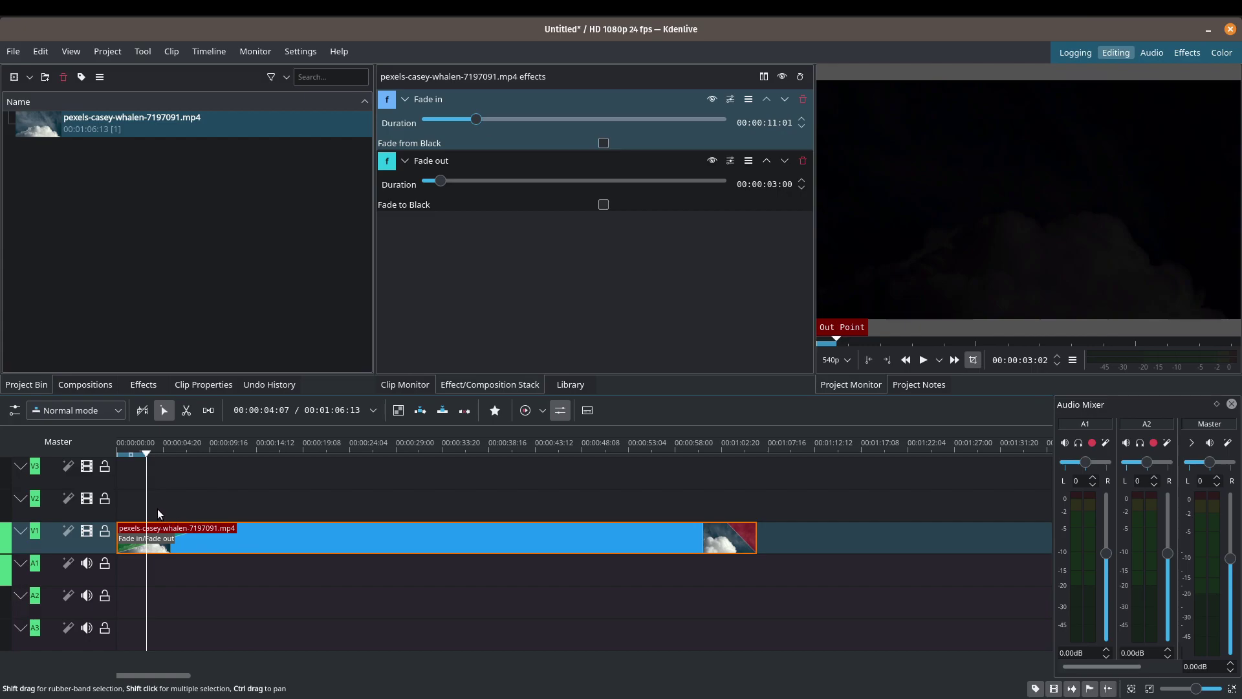
scroll(157, 508, "up", 8)
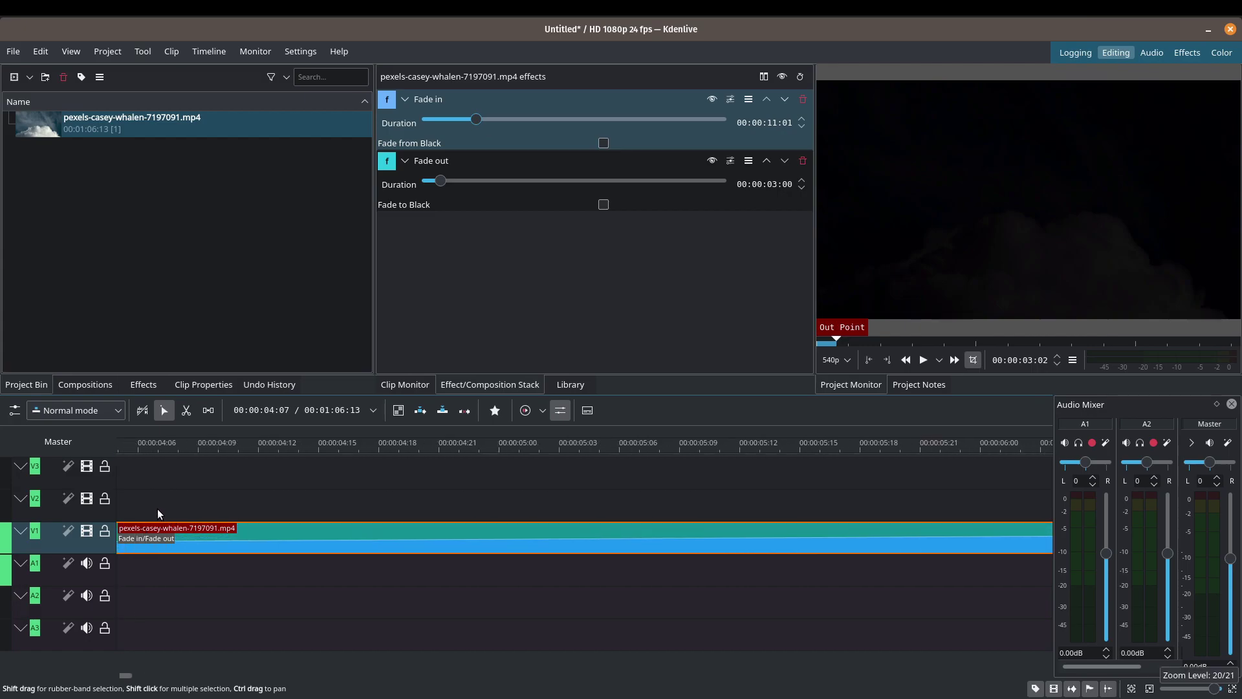
scroll(157, 509, "down", 4)
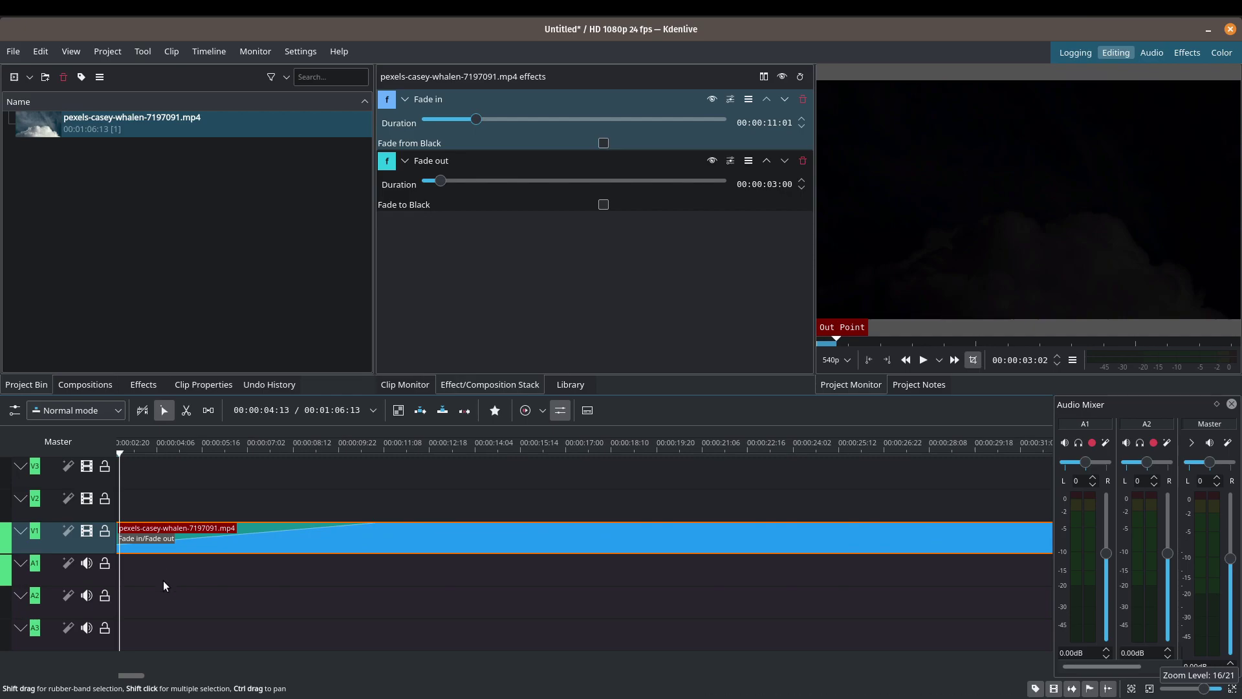
left_click_drag(131, 675, 126, 675)
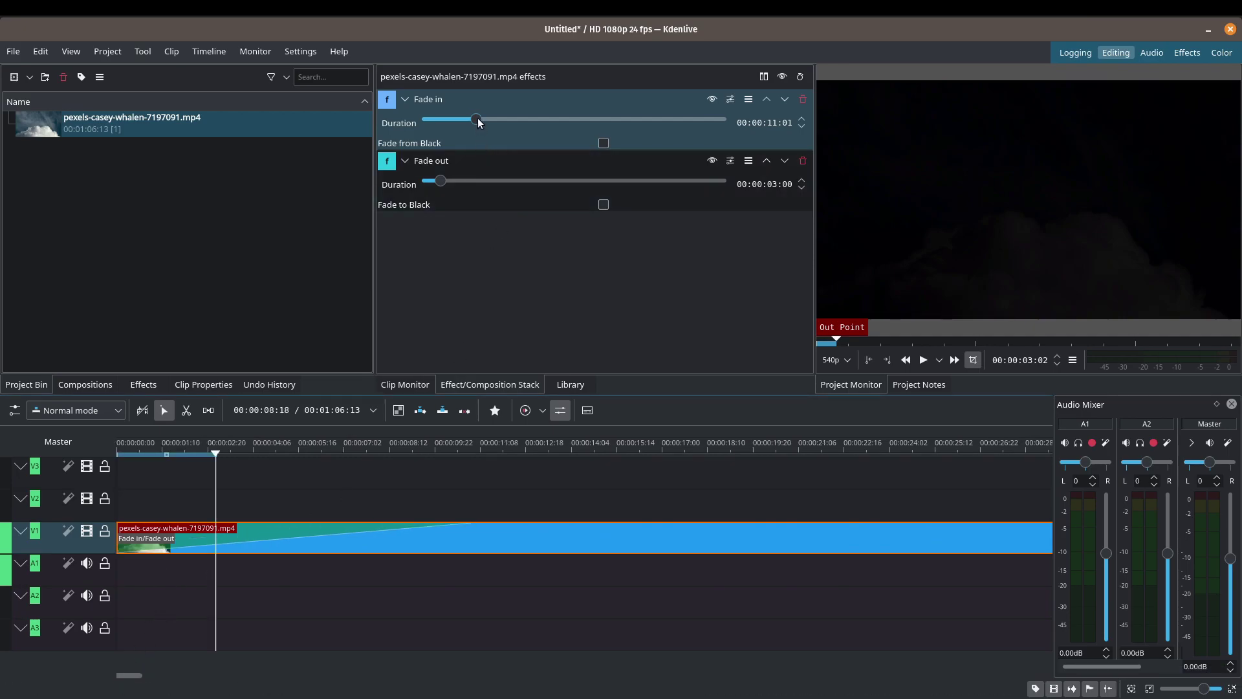
Step: Set the Fade in duration to 00:00:06:15 and preview the fade from the start of the timeline
left_click_drag(479, 119, 459, 137)
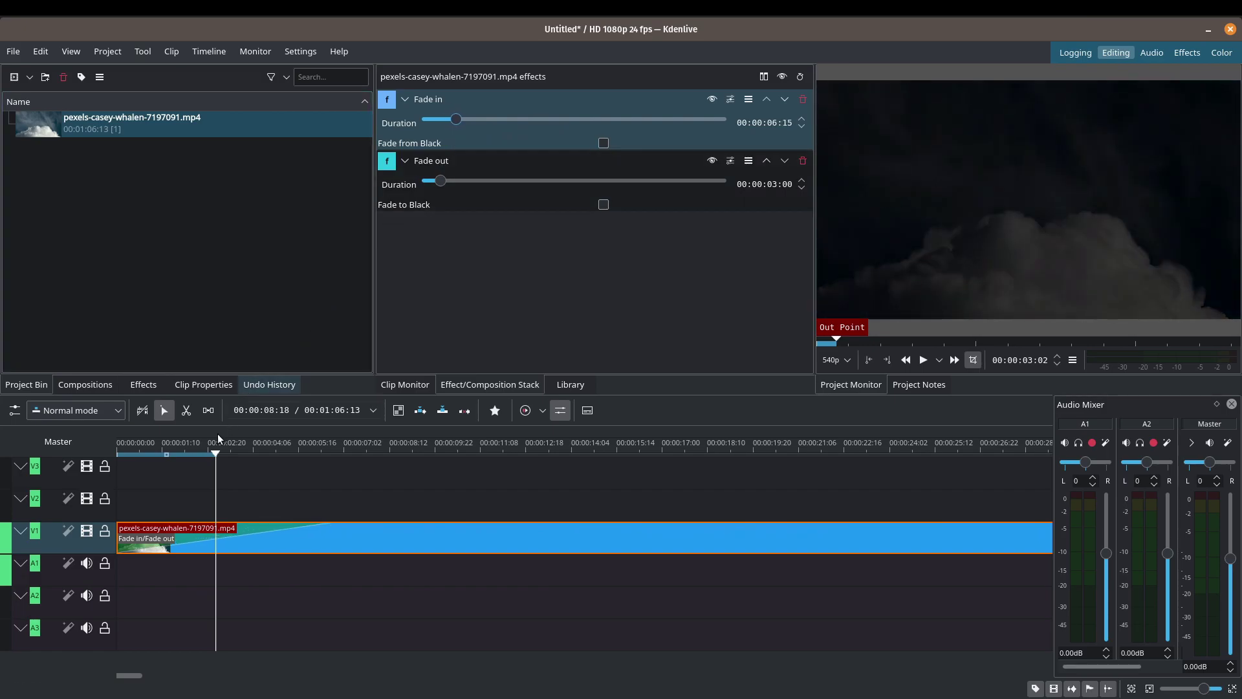
left_click_drag(209, 468, 109, 484)
key("space")
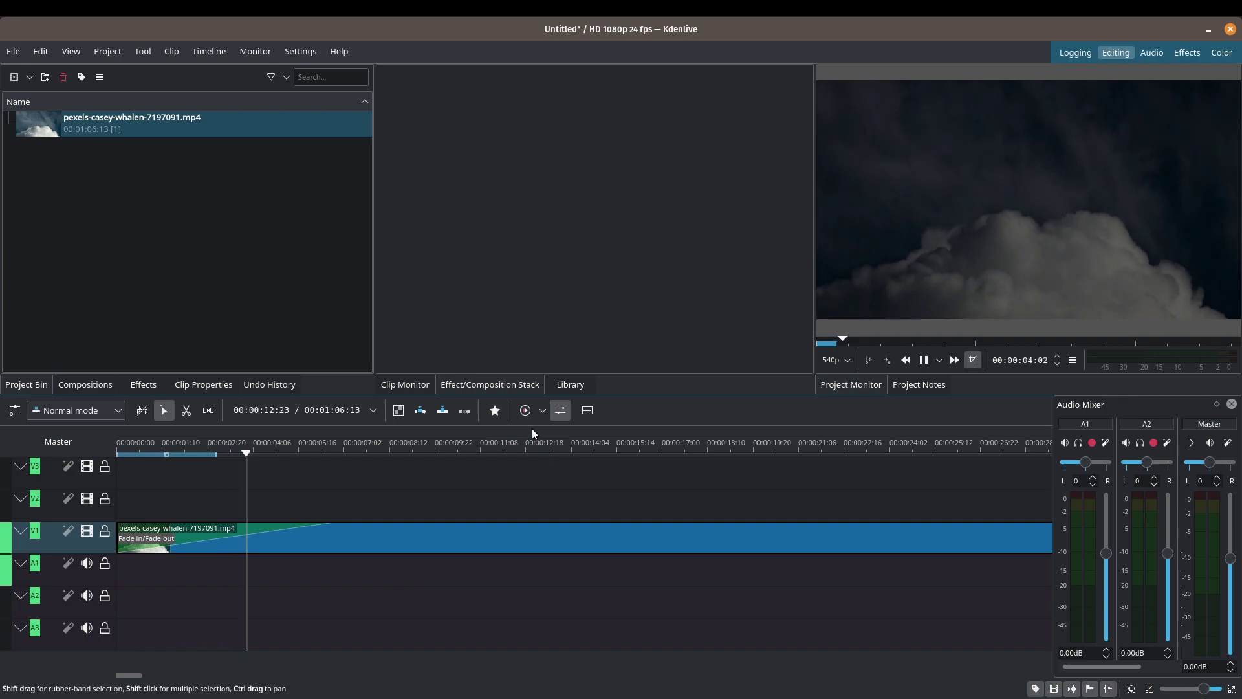
key("space")
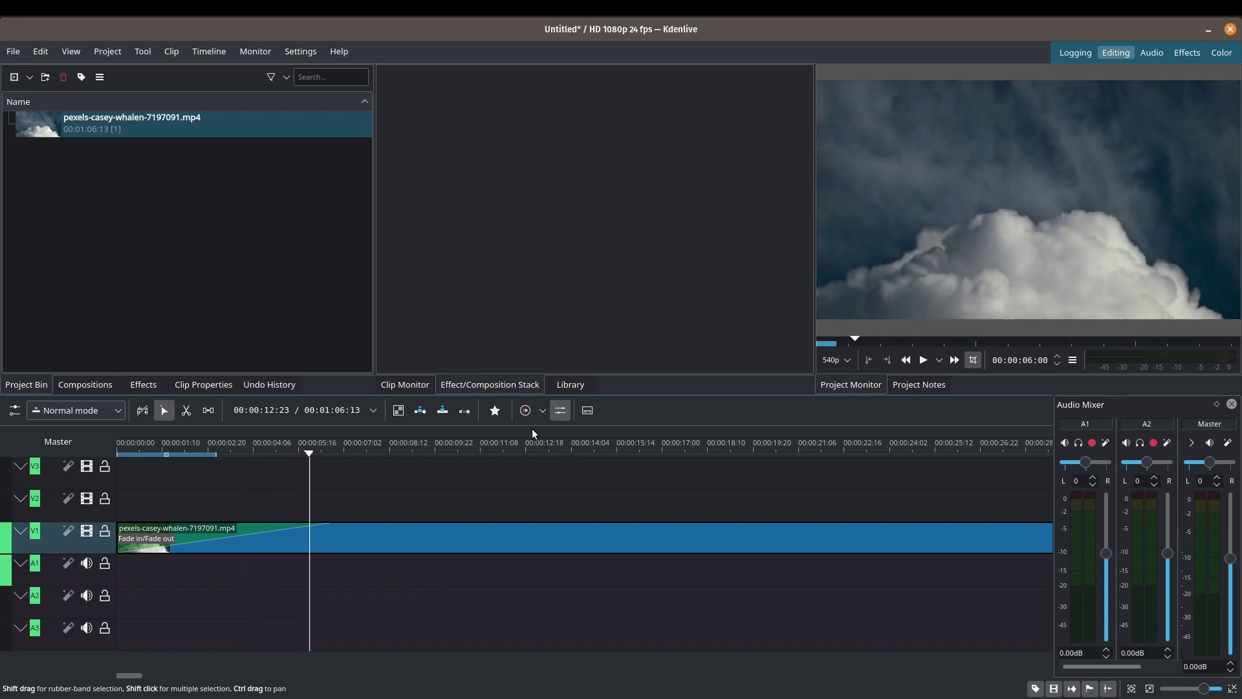
Step: Shorten the Fade in duration to 00:00:02:09 and play the clip from its start to preview it
left_click(489, 537)
left_click_drag(456, 120, 438, 120)
left_click(127, 477)
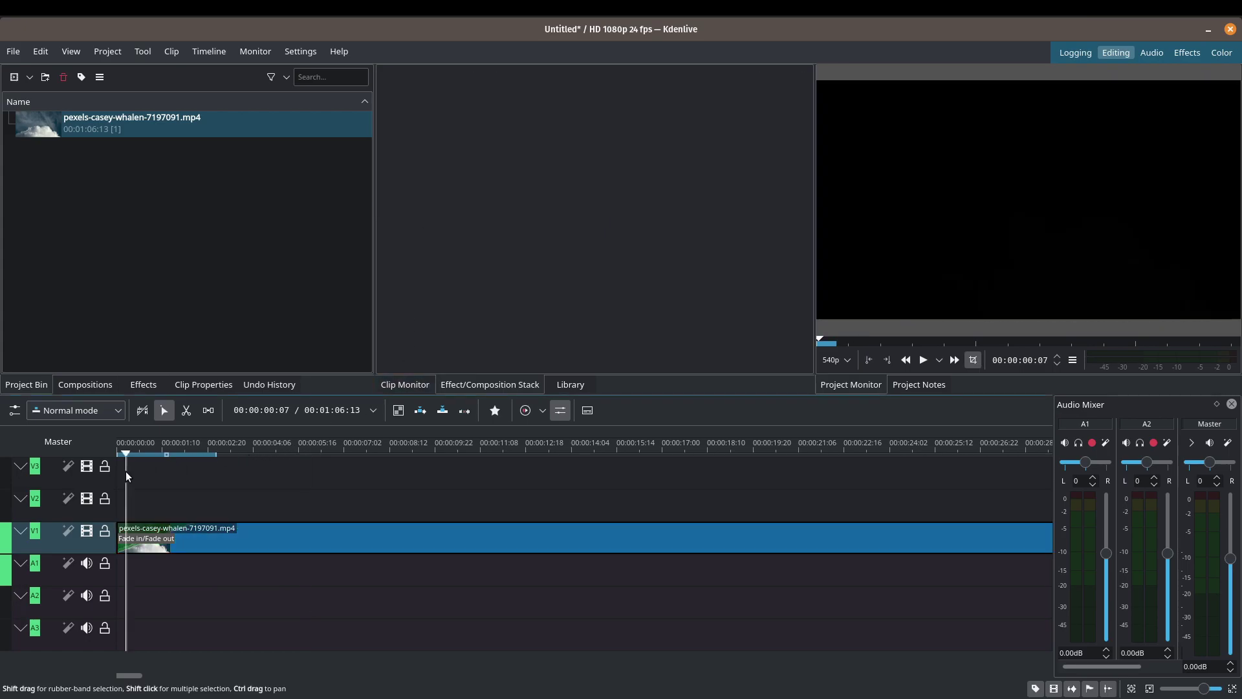
key("Home")
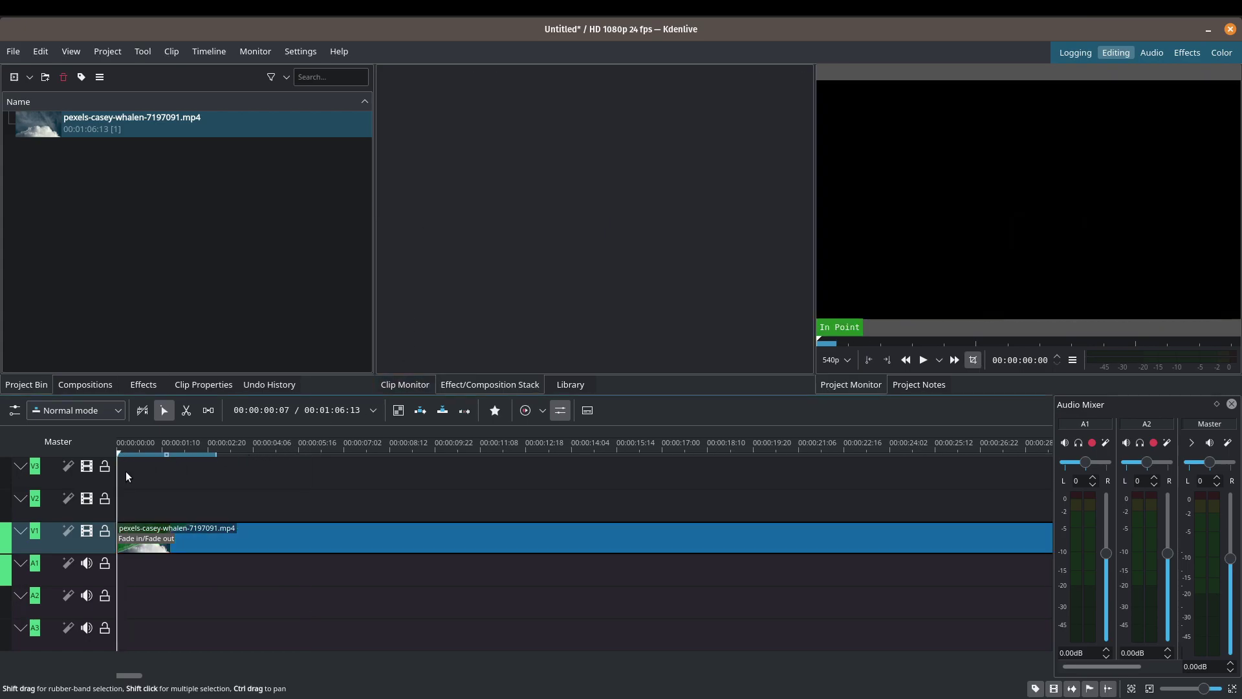
key("space")
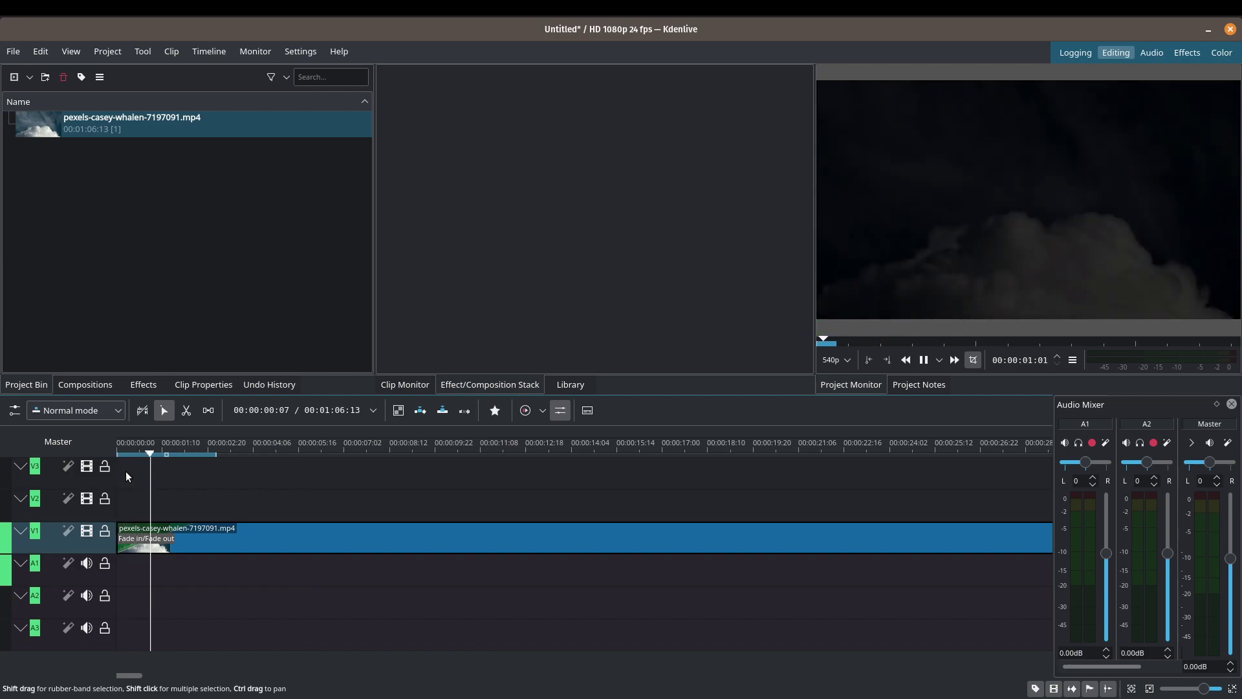
key("space")
Step: Disable the Fade in effect on the V1 clip and play the opening seconds from the start without it
left_click(319, 525)
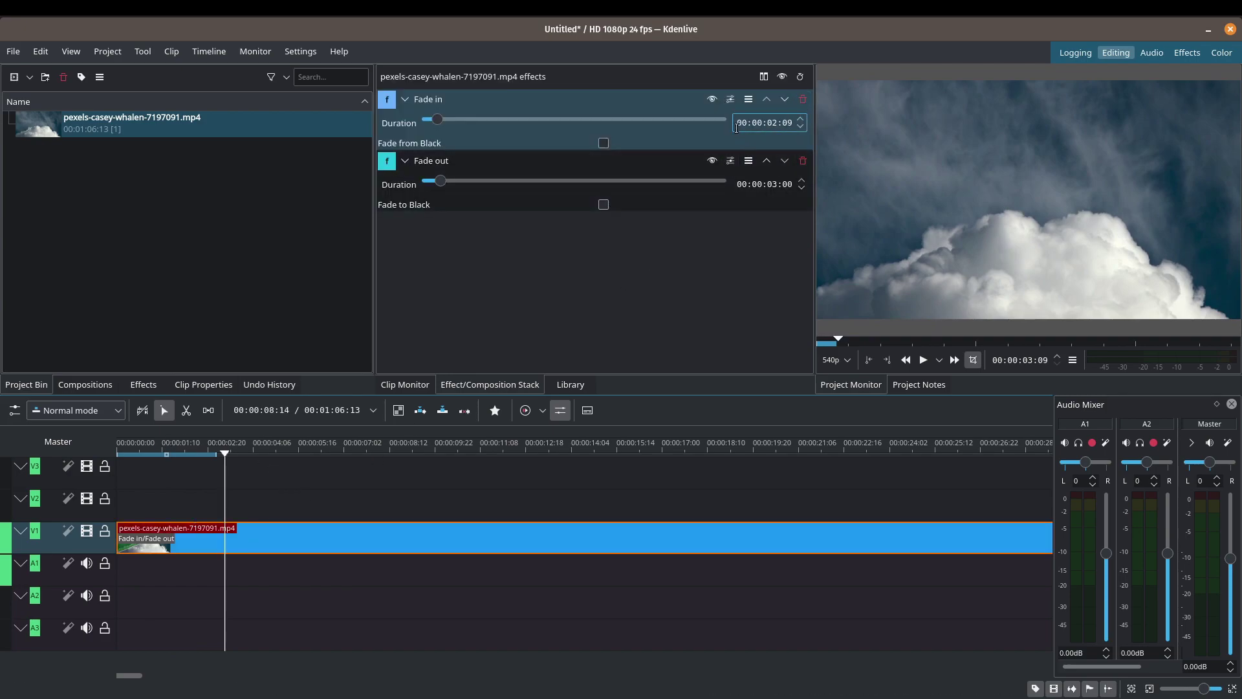
left_click(712, 99)
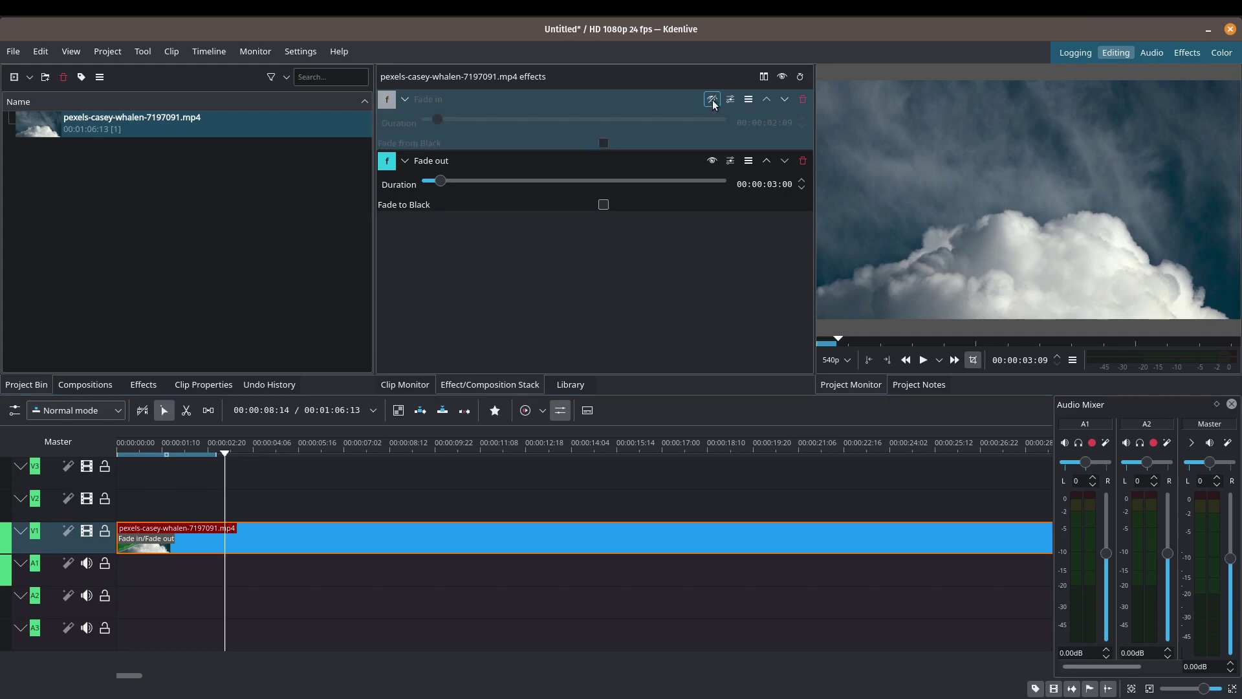
left_click_drag(224, 453, 116, 454)
left_click(923, 360)
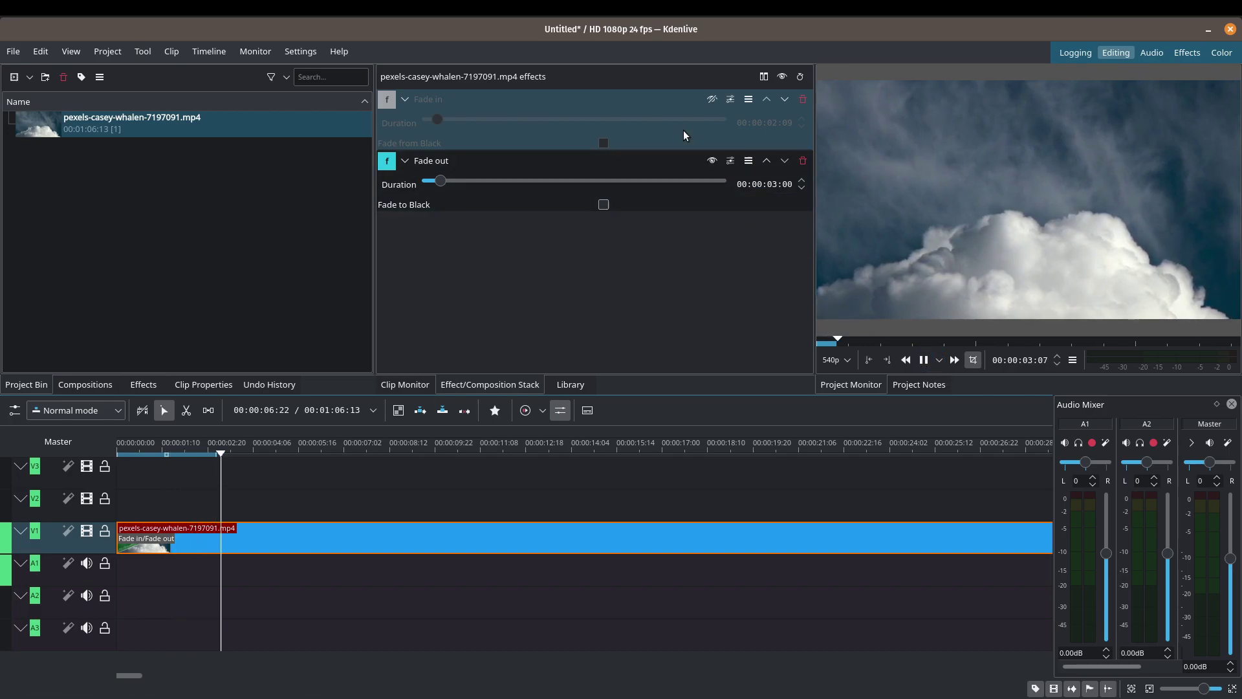
key("space")
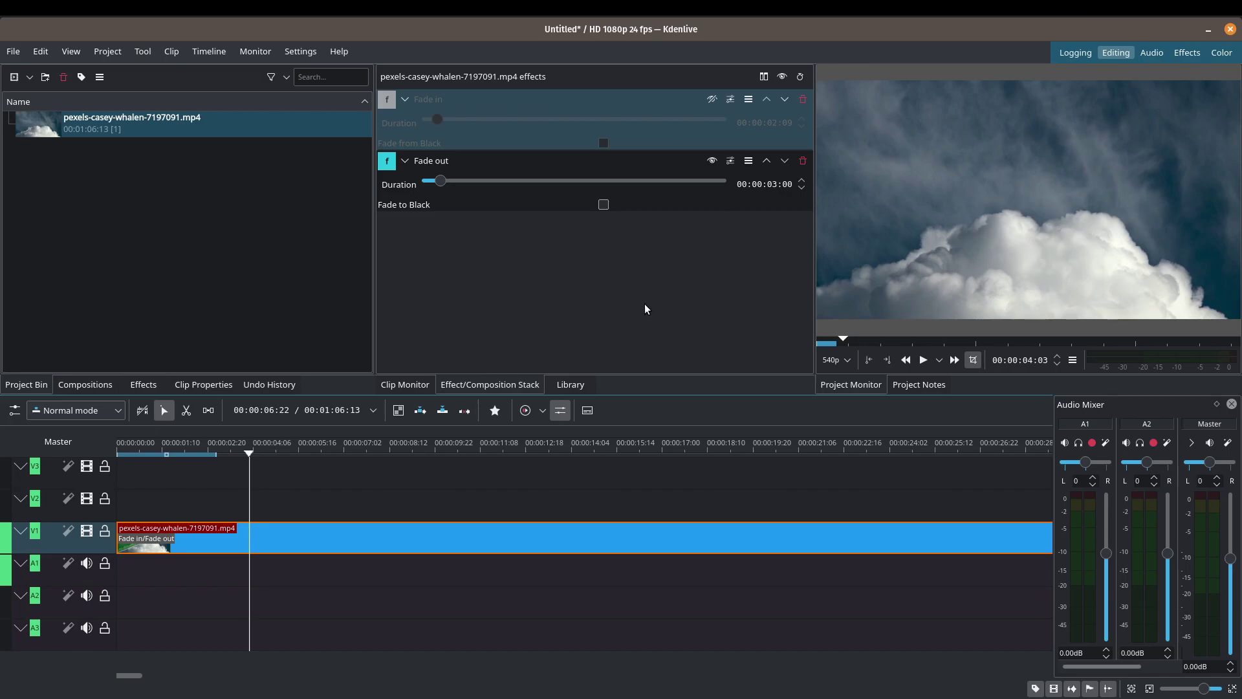
Step: Delete the Fade in and Fade out effects from the V1 clip and play the timeline
left_click(803, 99)
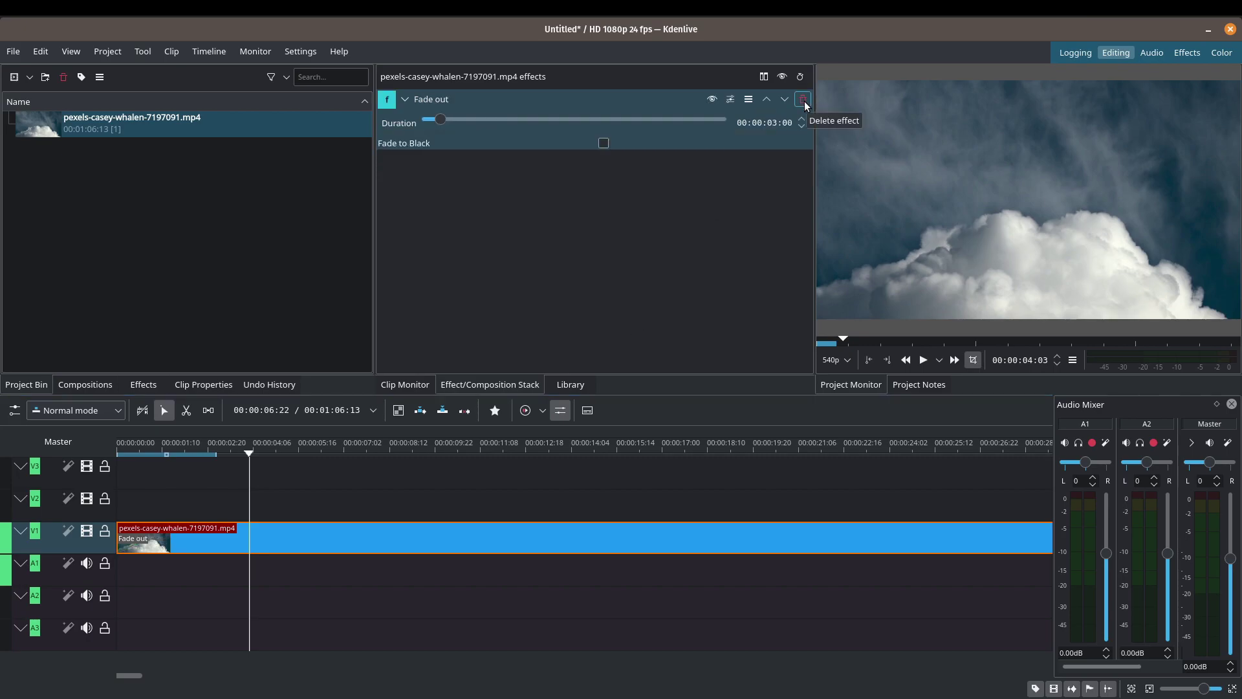
left_click(804, 100)
scroll(430, 487, "down", 2)
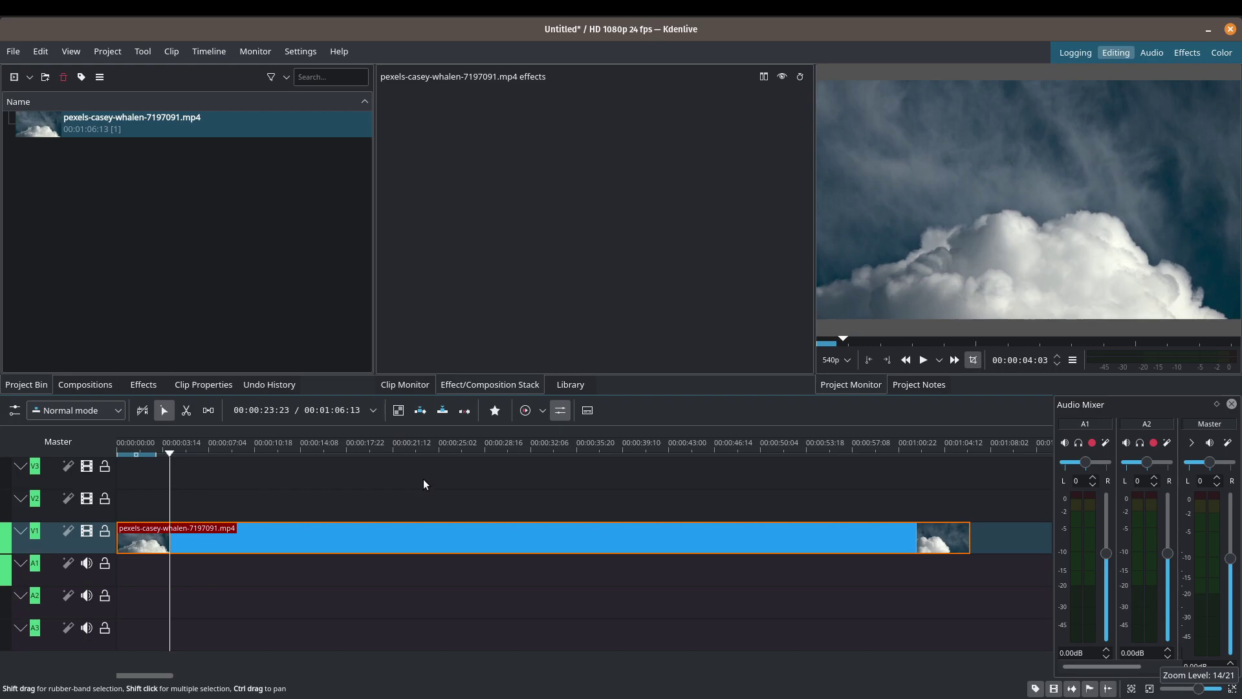
key("space")
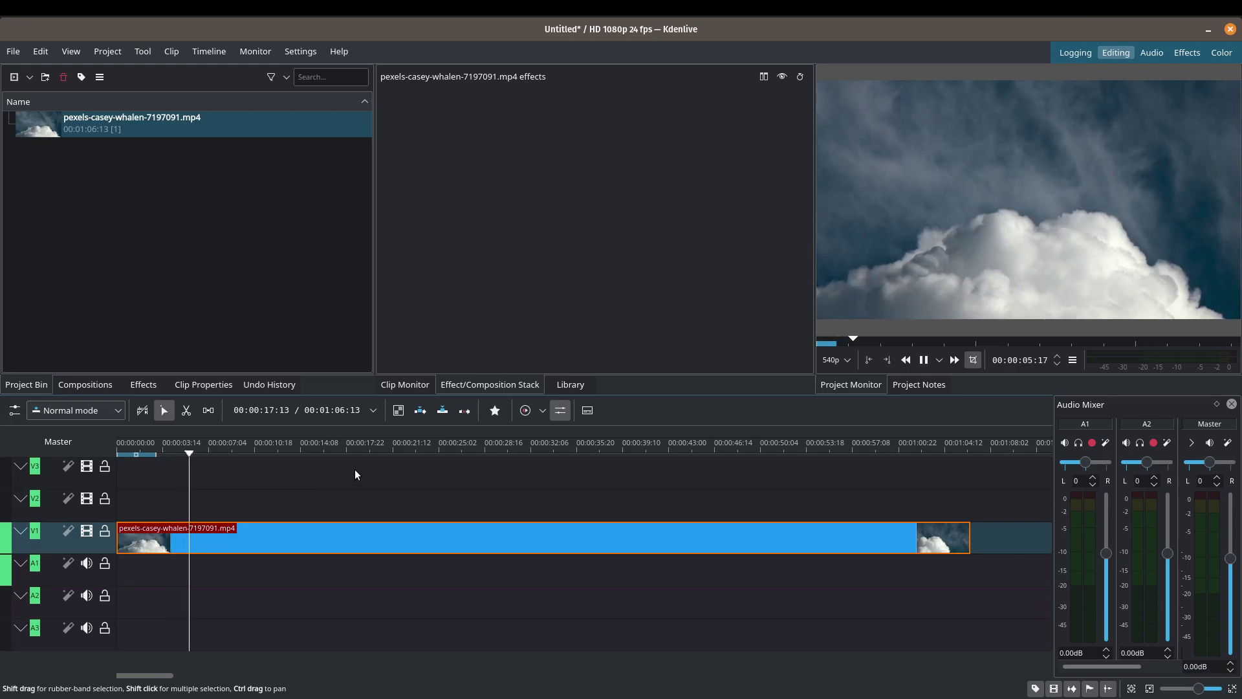
Step: Stop playback, change the cloud clip's speed on V1 to 200%, and preview it from the current playhead position
key("space")
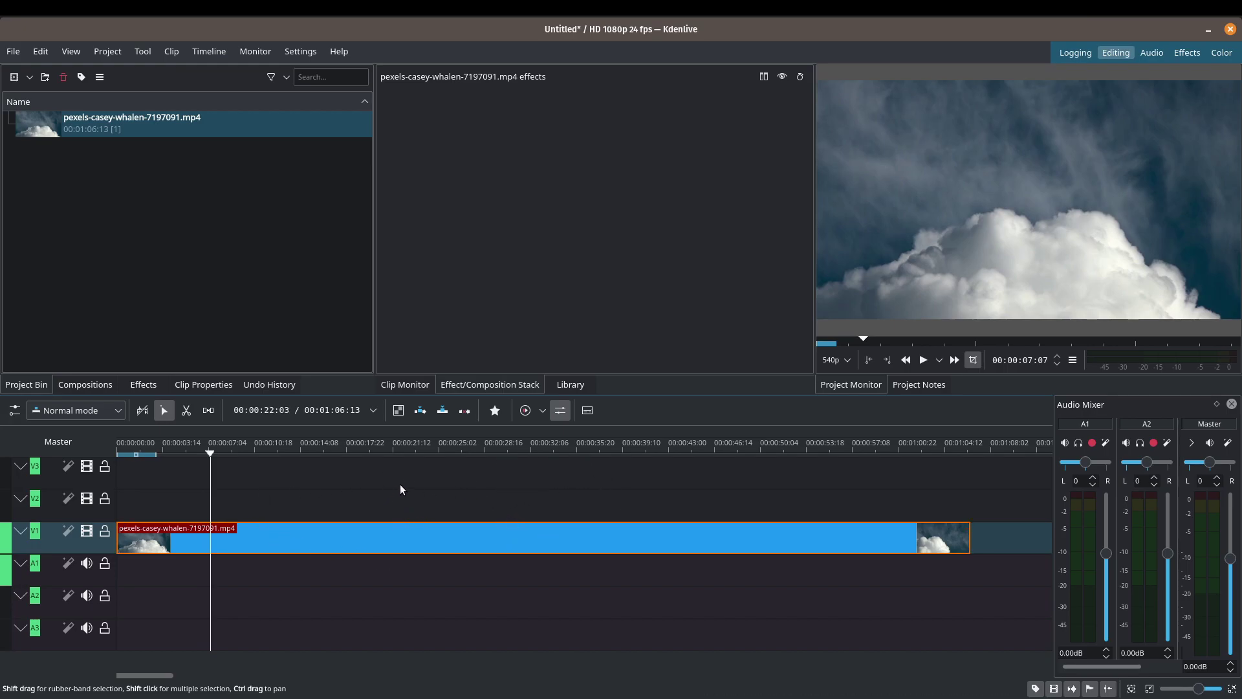
right_click(319, 542)
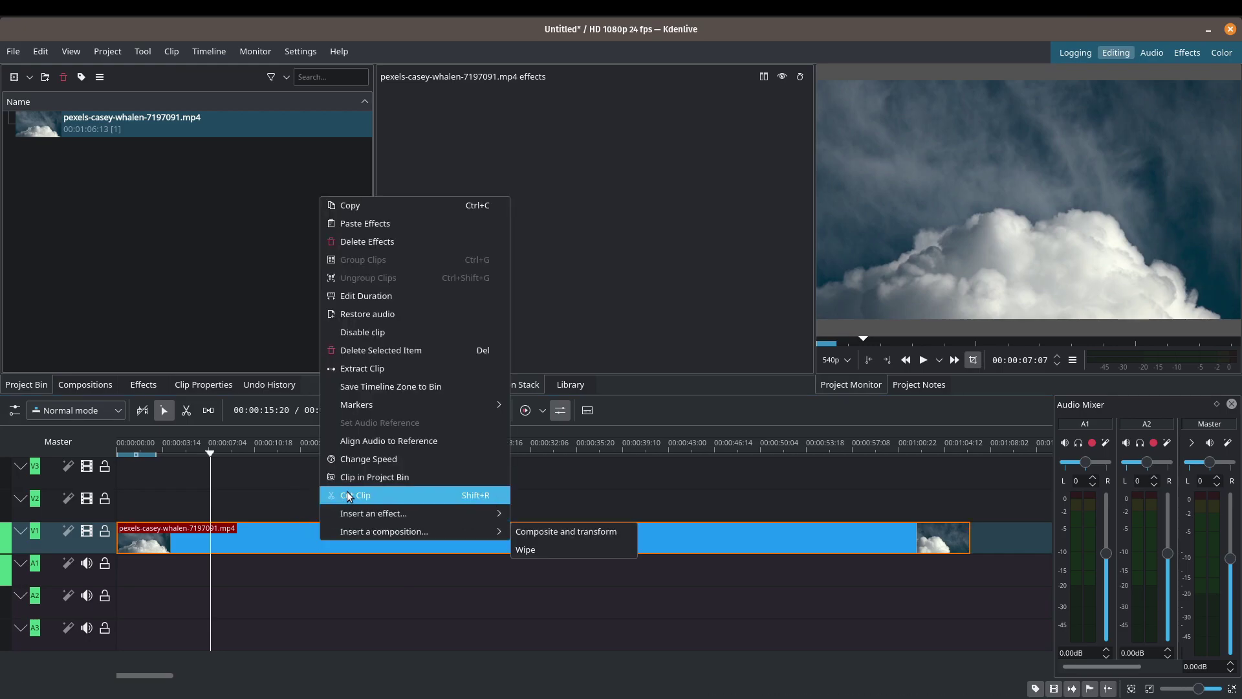
left_click(358, 458)
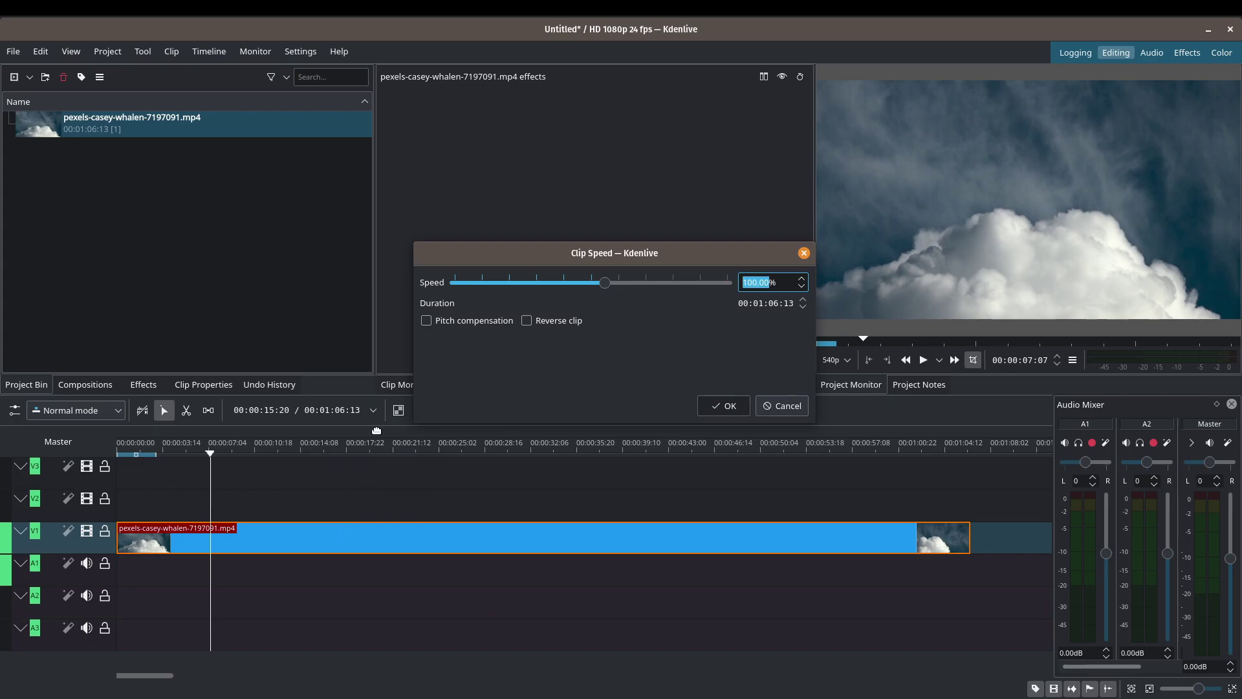
left_click(755, 282)
left_click_drag(755, 283, 709, 288)
type("200")
left_click(748, 282)
key("BackSpace")
type("1")
type("2")
left_click(712, 406)
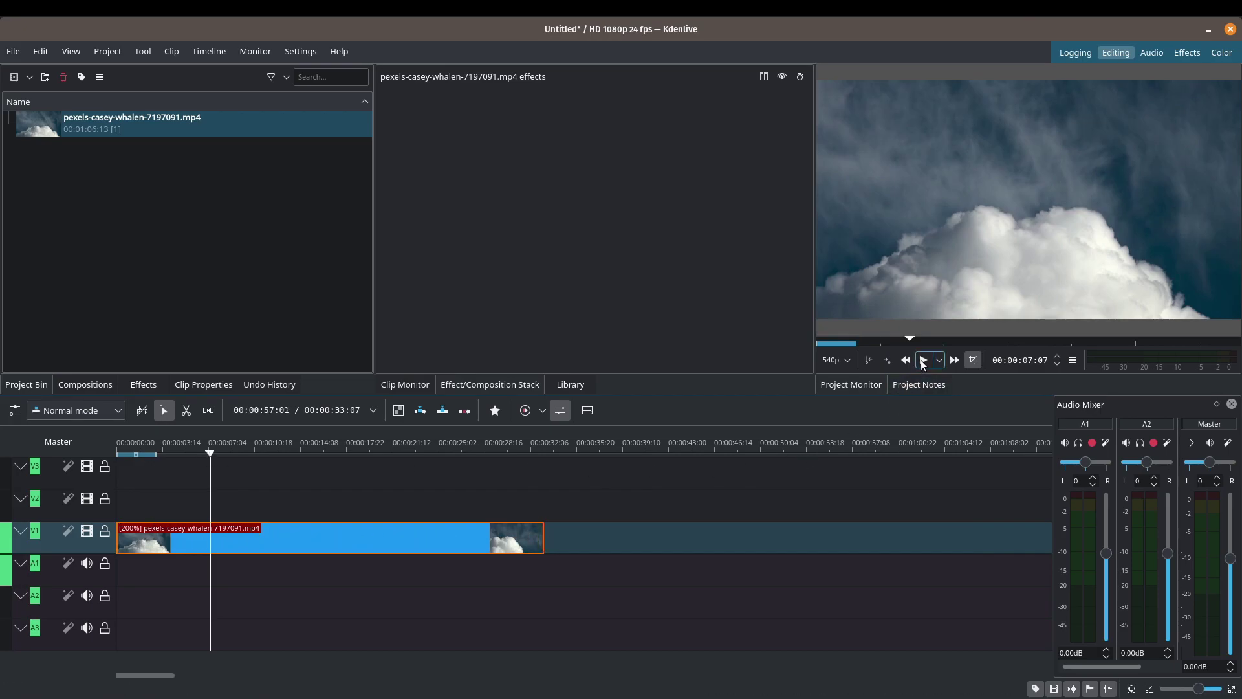
left_click(922, 361)
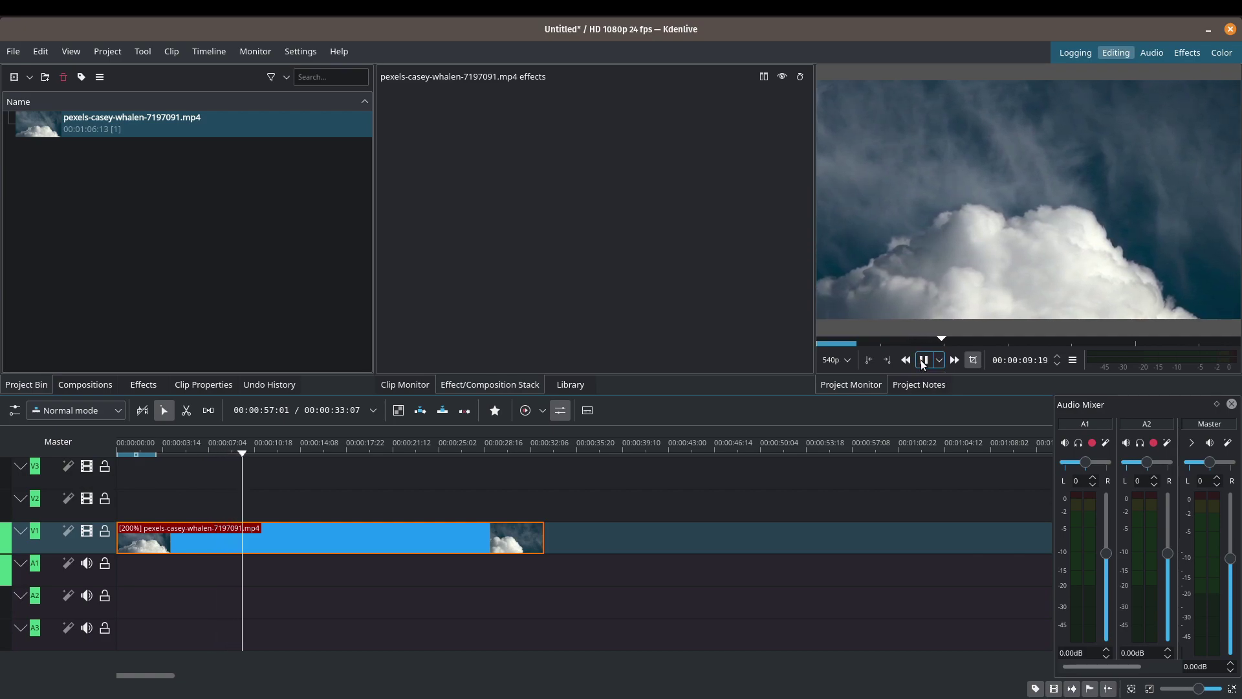
left_click(923, 359)
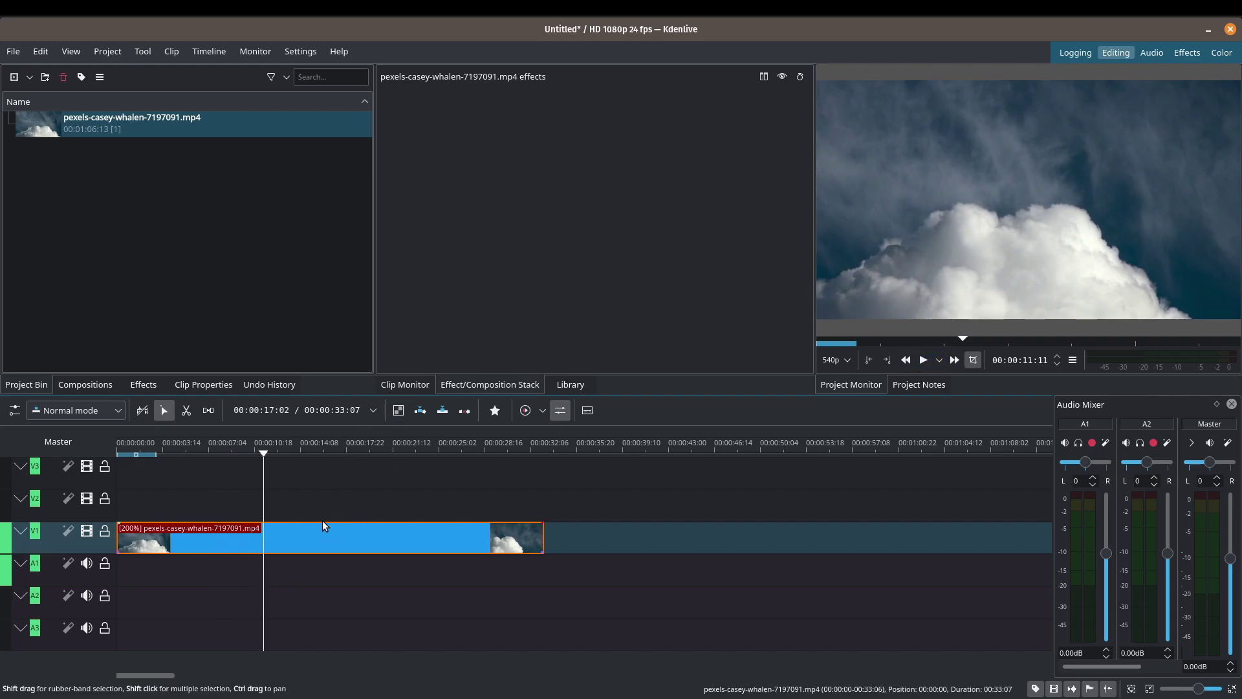
Step: Raise the cloud clip's speed to 500% and play it from the start of the timeline
right_click(322, 539)
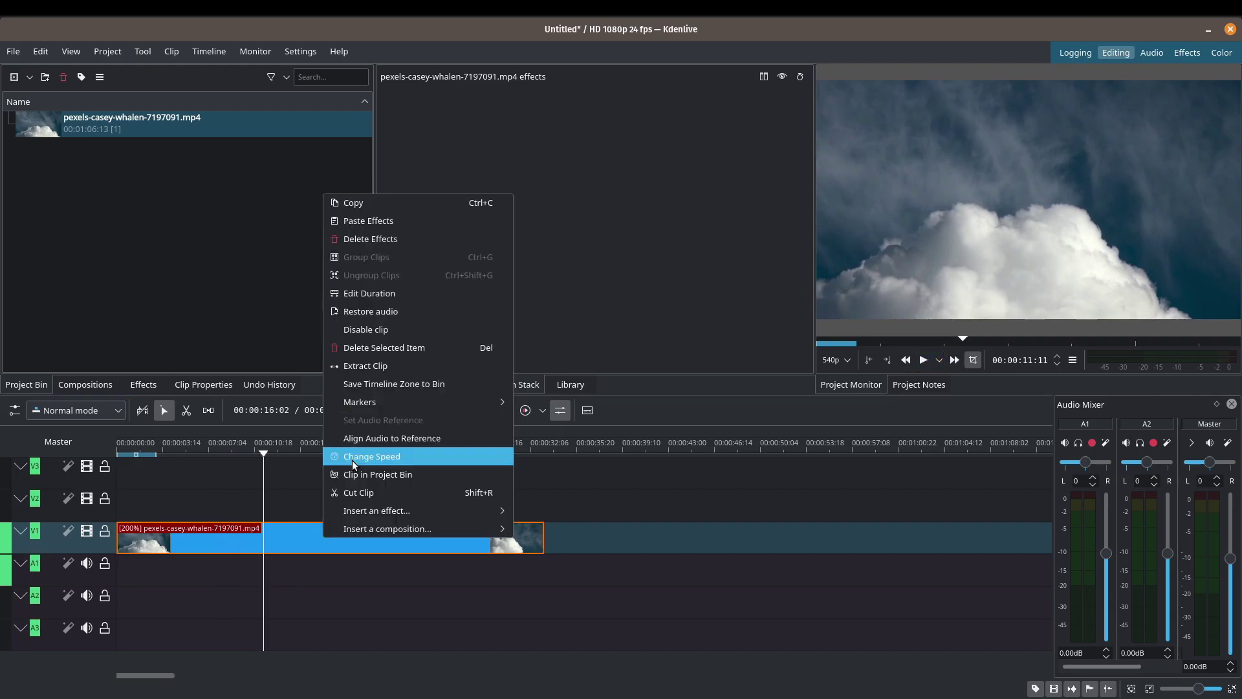
left_click(354, 459)
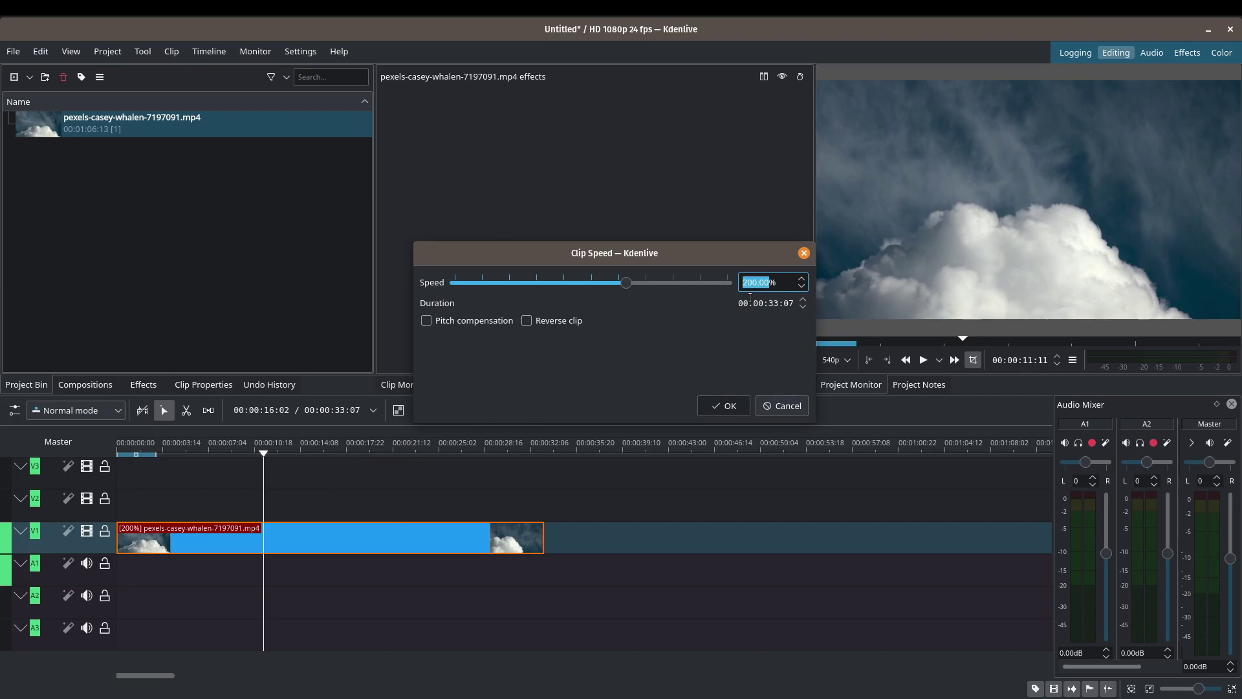
type("500")
left_click(724, 406)
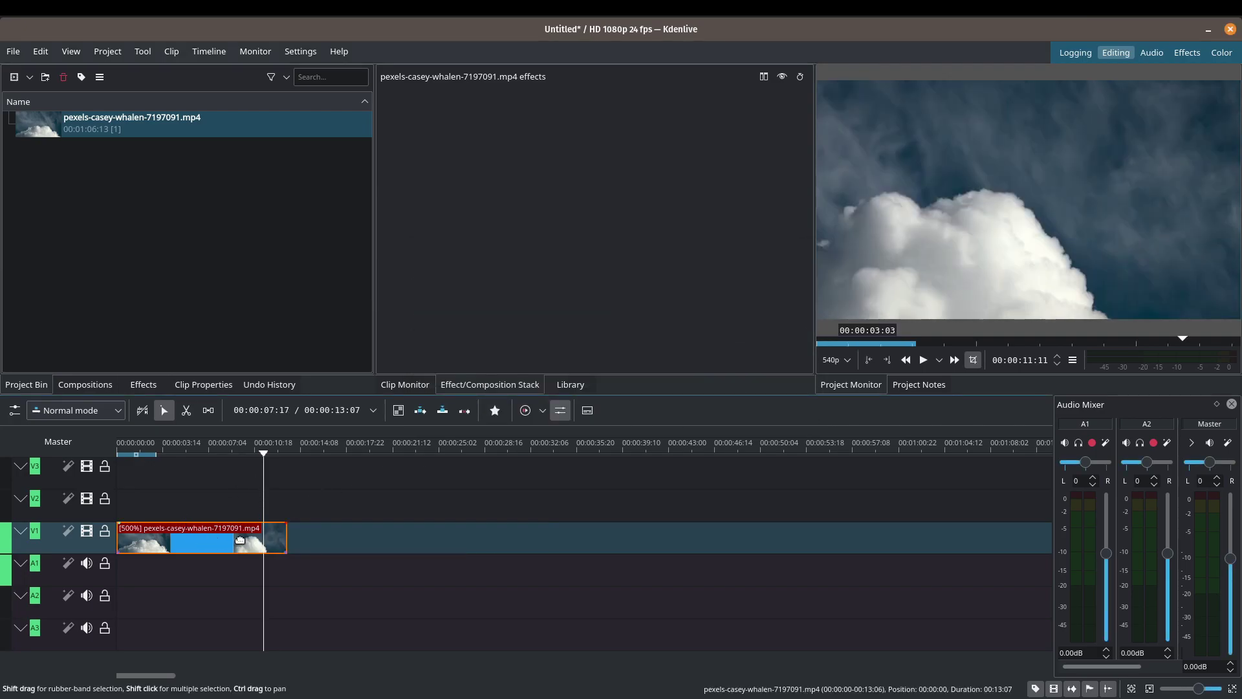
left_click_drag(262, 453, 116, 454)
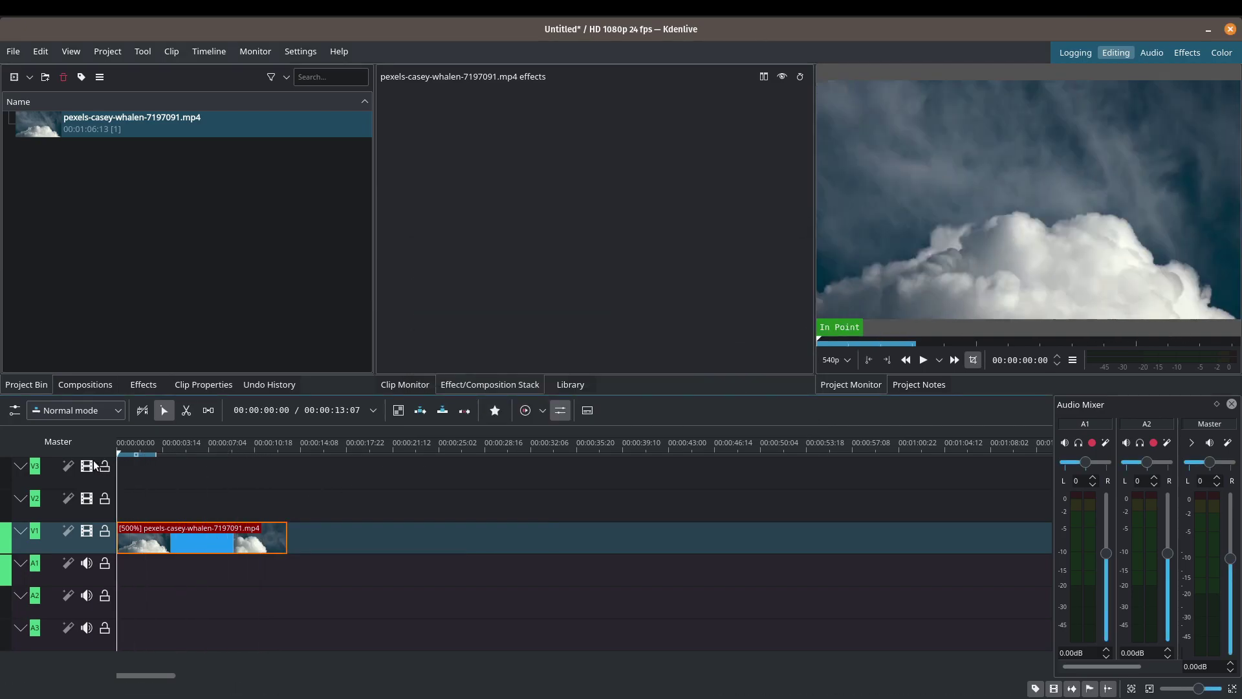
left_click(922, 360)
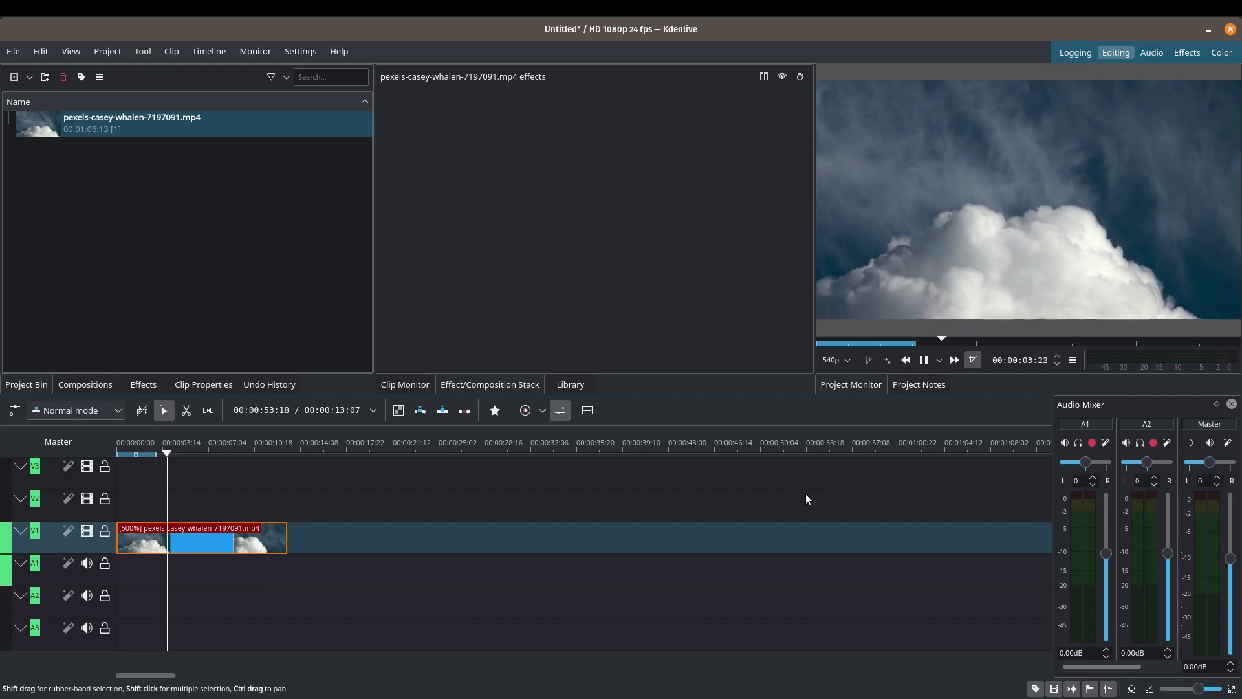
key("space")
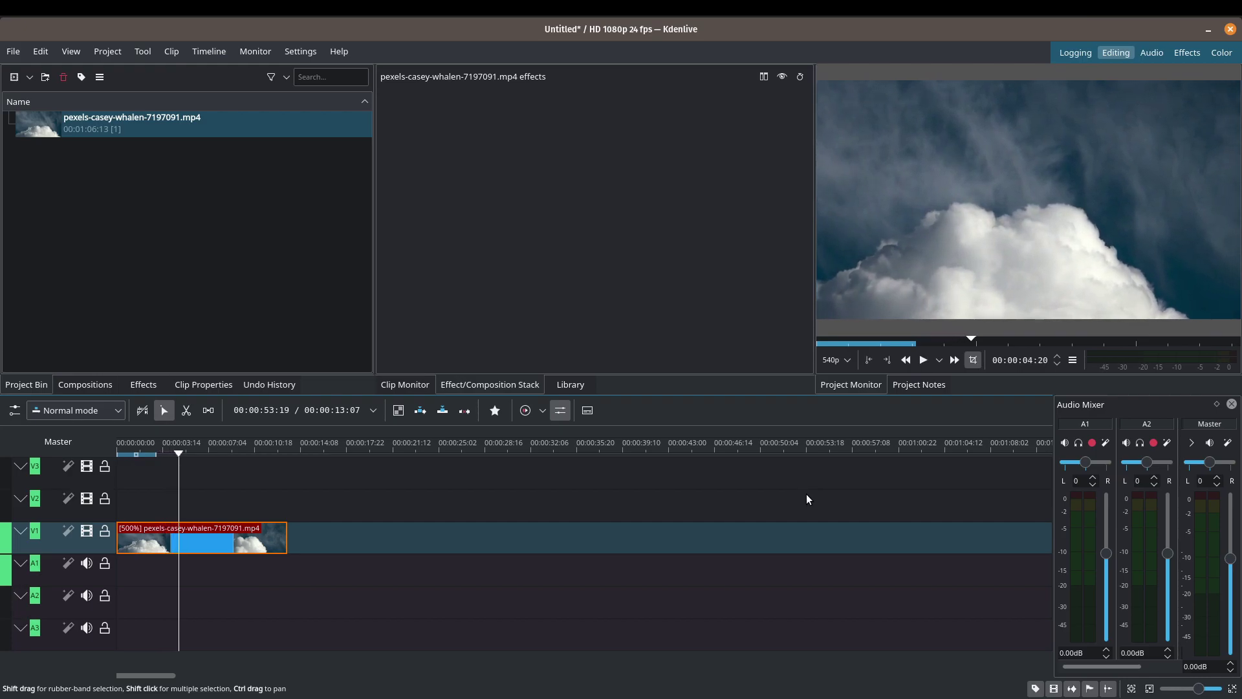
Step: Raise the cloud clip's speed to 1000% and preview it from the start of the timeline
right_click(246, 529)
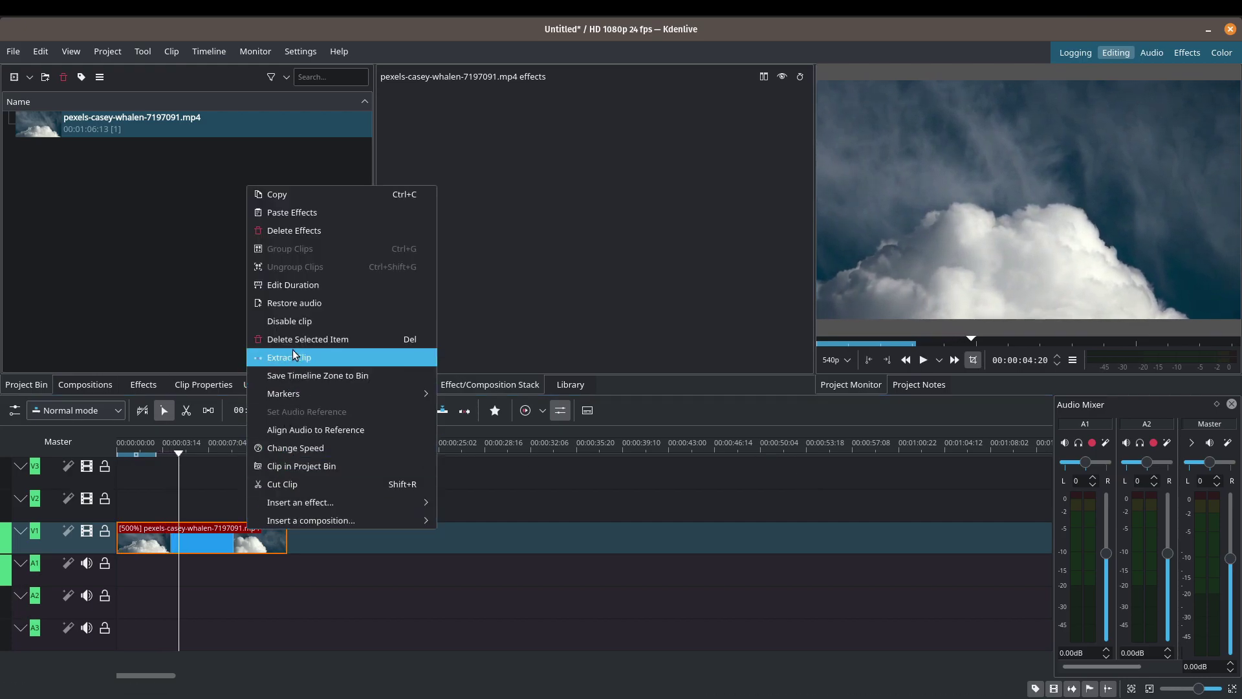
left_click(301, 446)
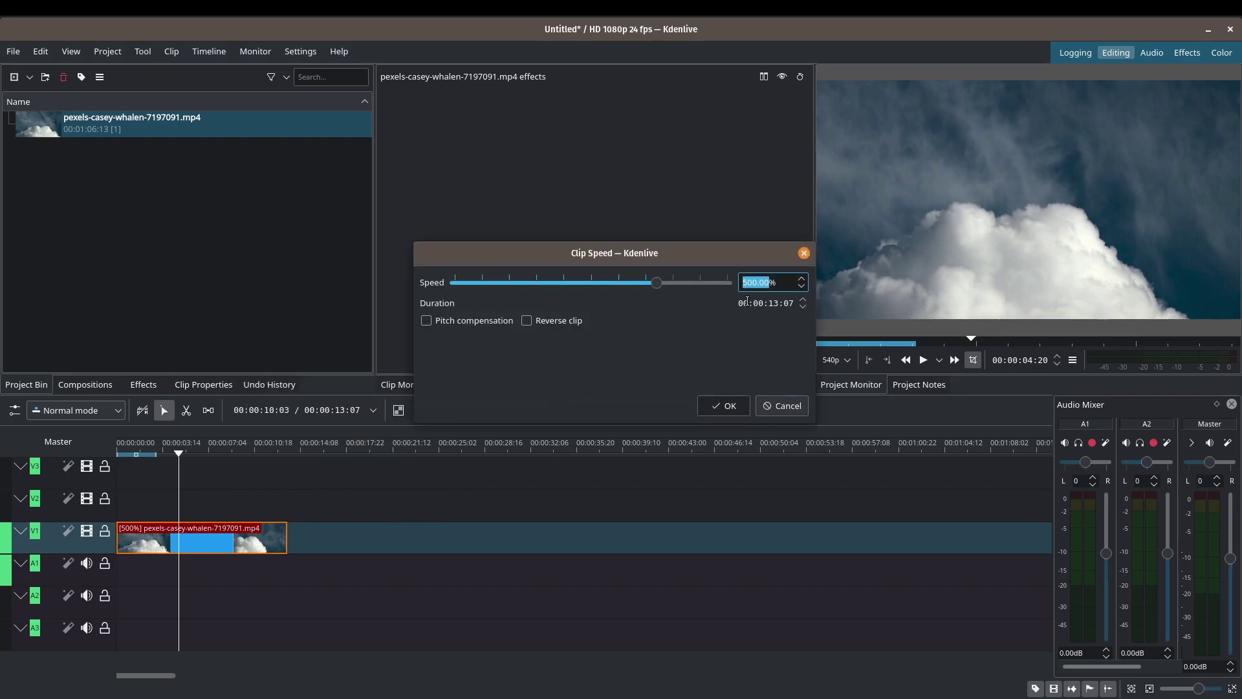
type("1000")
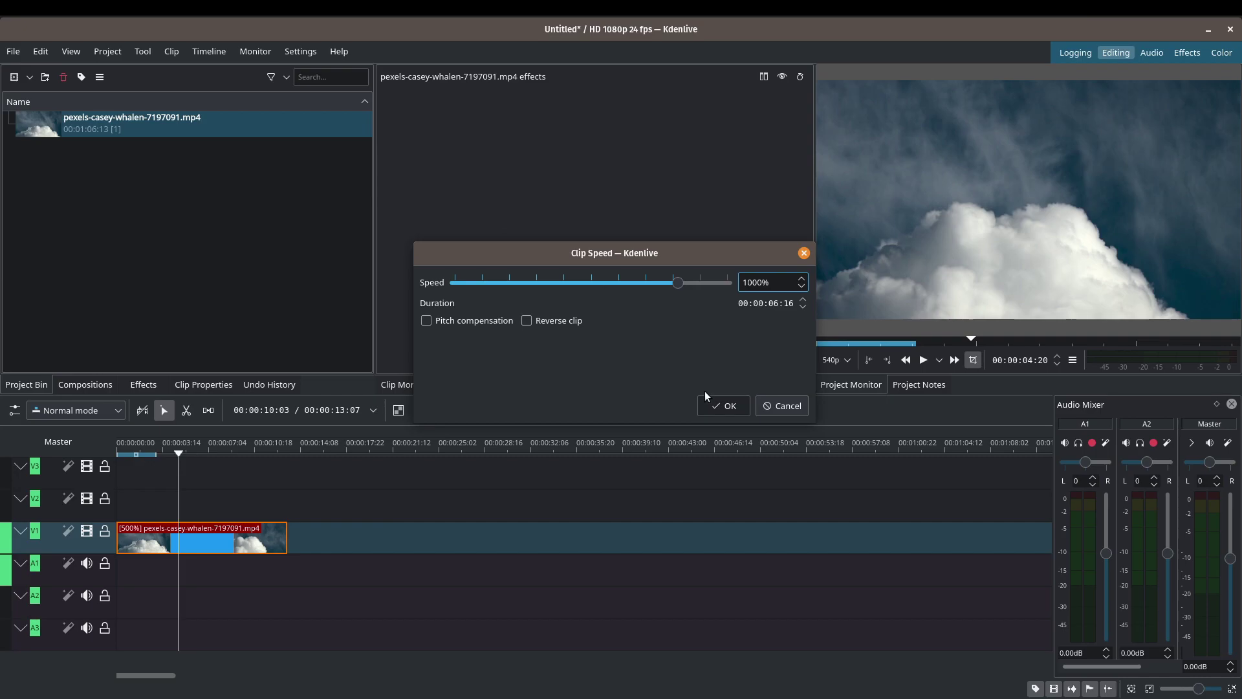
left_click(720, 406)
left_click_drag(177, 454, 110, 452)
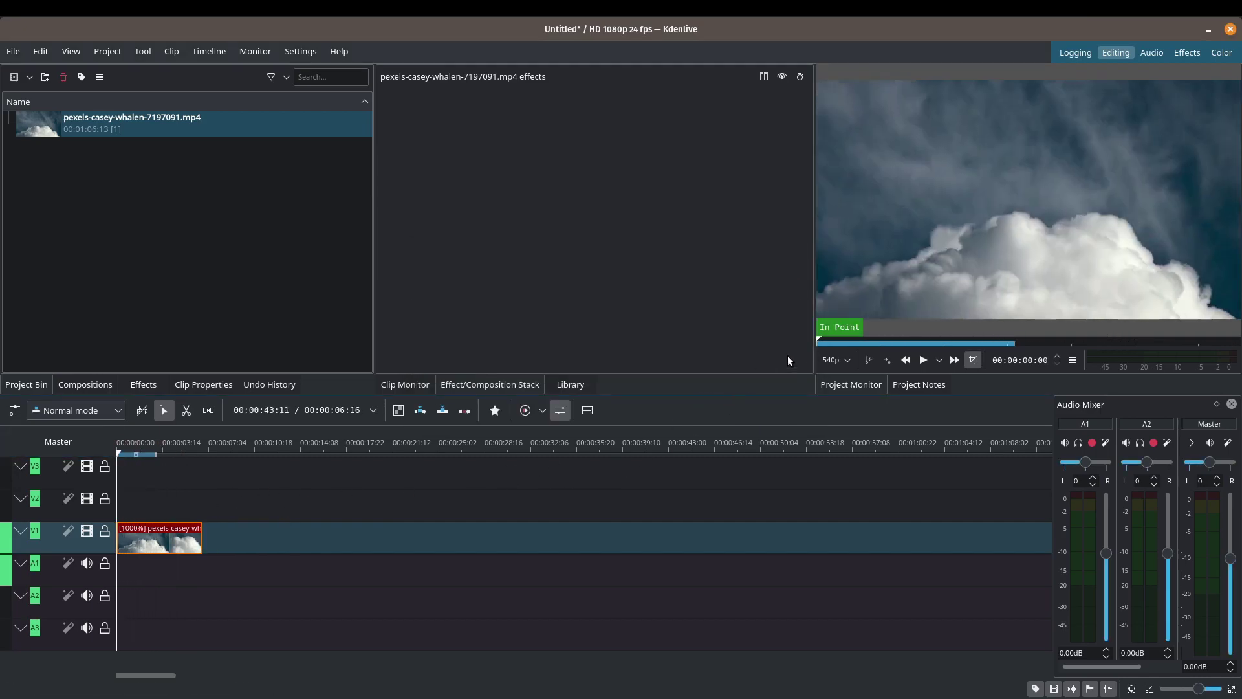
left_click(924, 361)
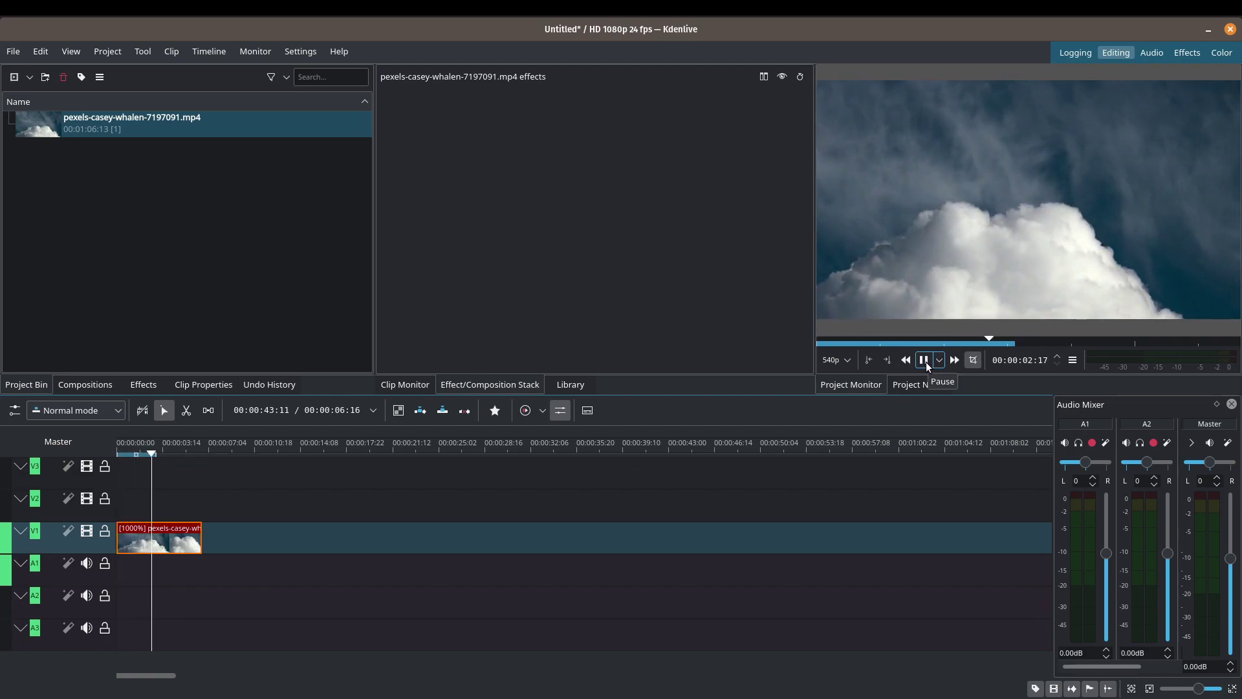
left_click(926, 362)
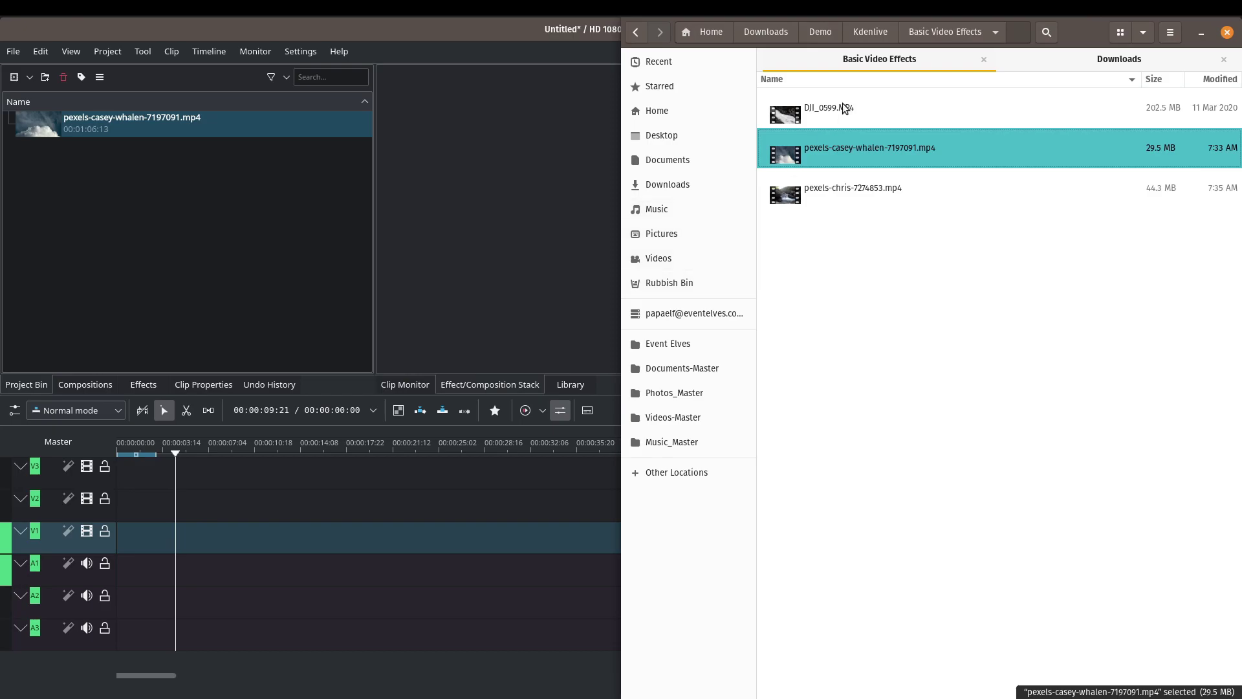
Step: Import DJI_0599.MP4 from the Basic Video Effects folder into the project bin and place it on track V1
left_click(859, 121)
left_click_drag(876, 116, 103, 214)
left_click_drag(533, 172, 234, 536)
Step: Ungroup the video and audio parts of the DJI_0599.MP4 clip on the timeline
left_click(303, 545)
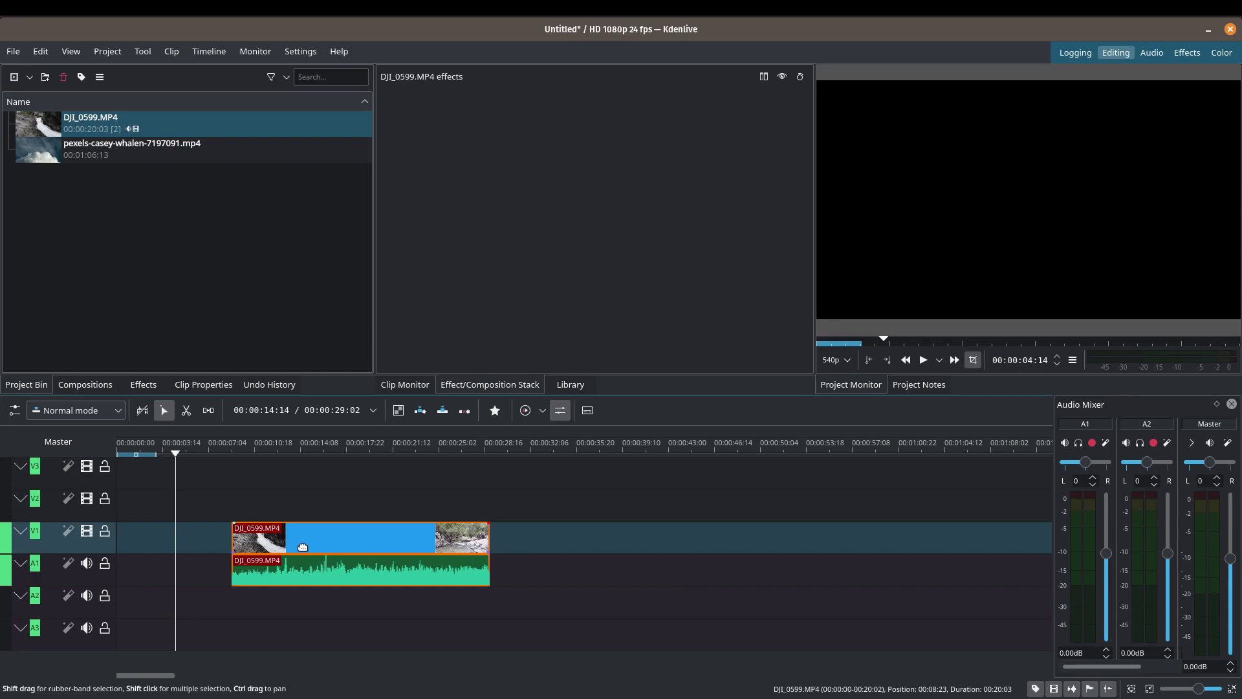
left_click(303, 546, "ctrl")
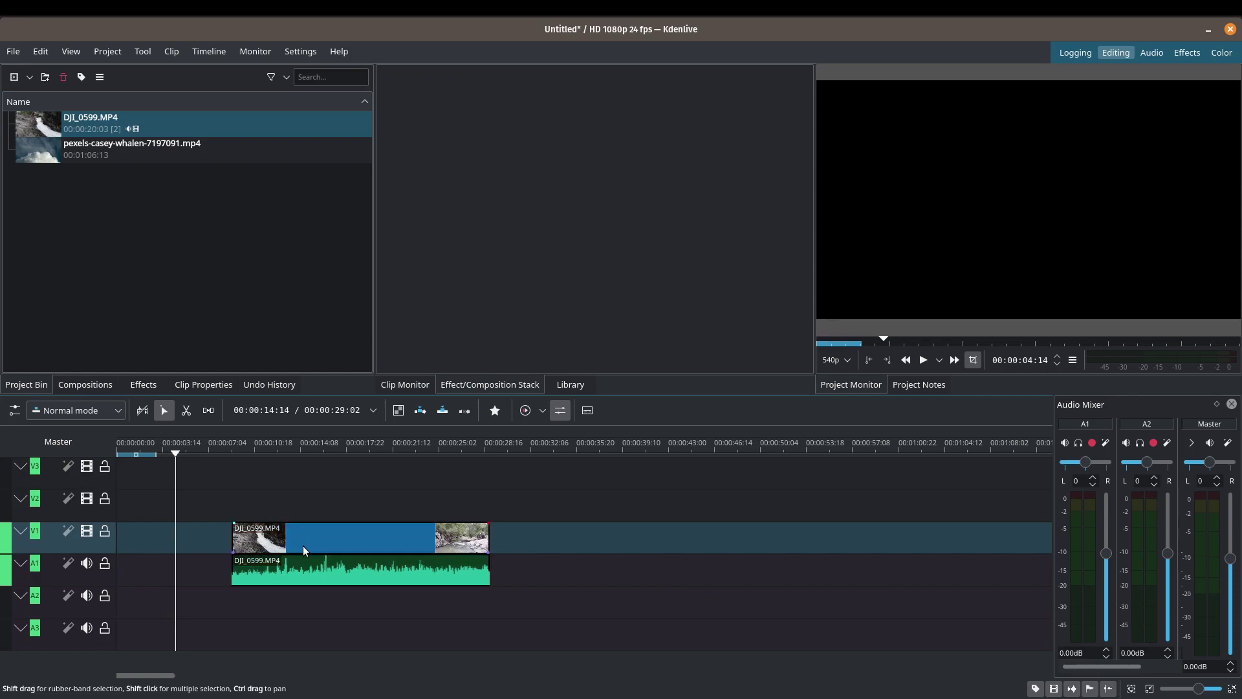
left_click(385, 535)
right_click(387, 535)
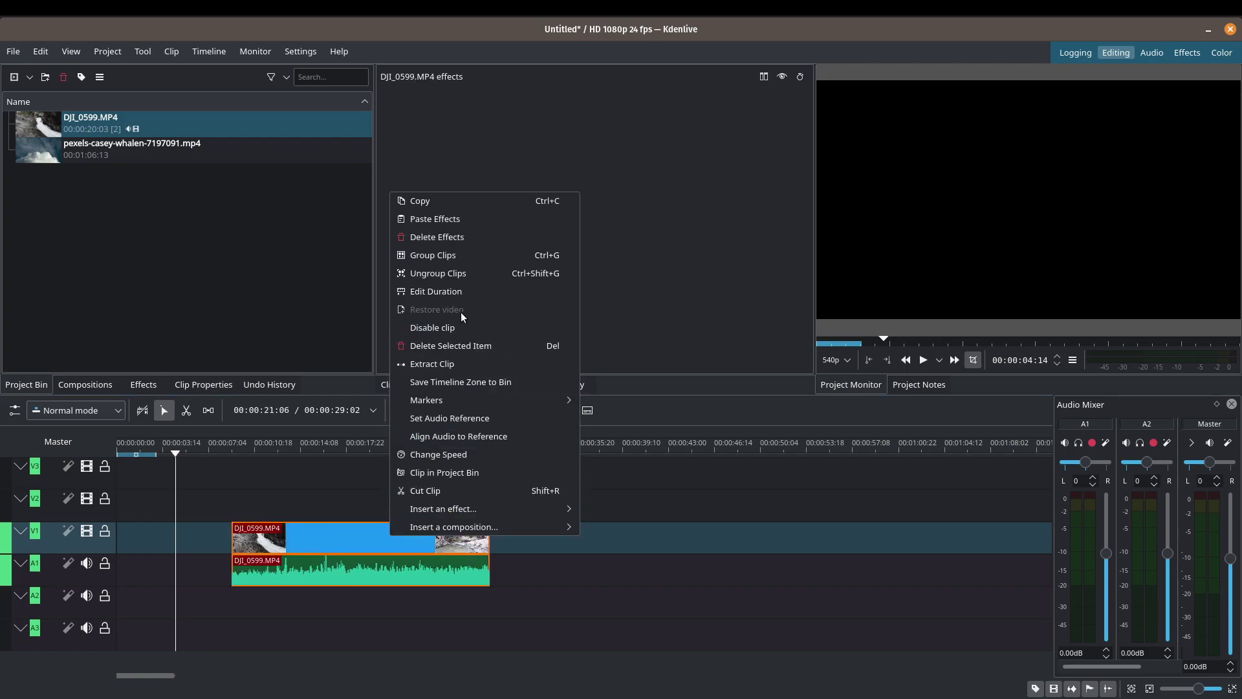
left_click(472, 272)
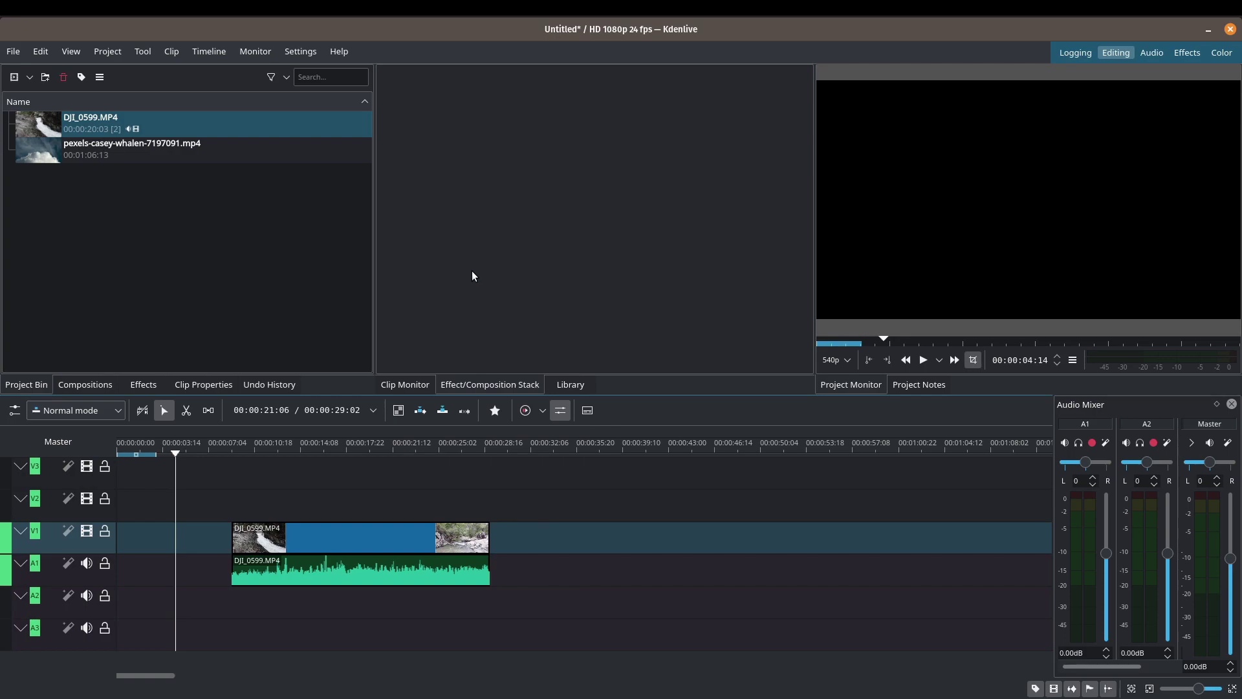
Step: Delete the DJI_0599.MP4 audio from track A1 and move its video clip to the start of V1
left_click(310, 575)
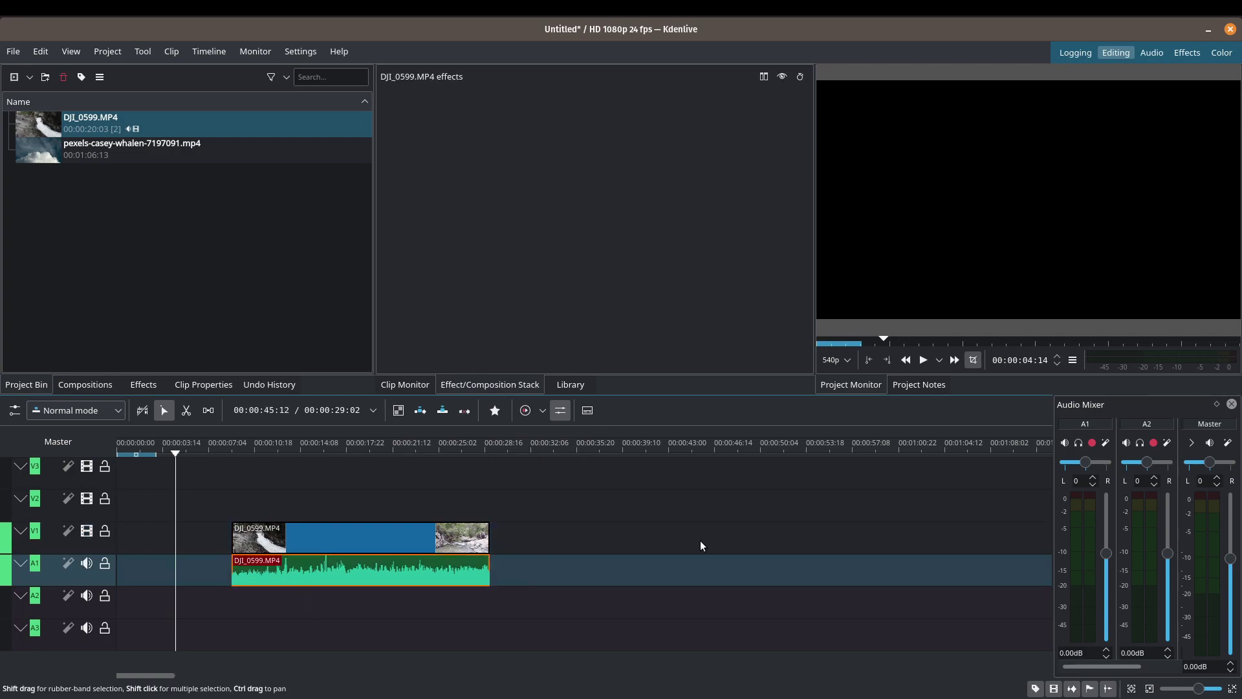
key("Delete")
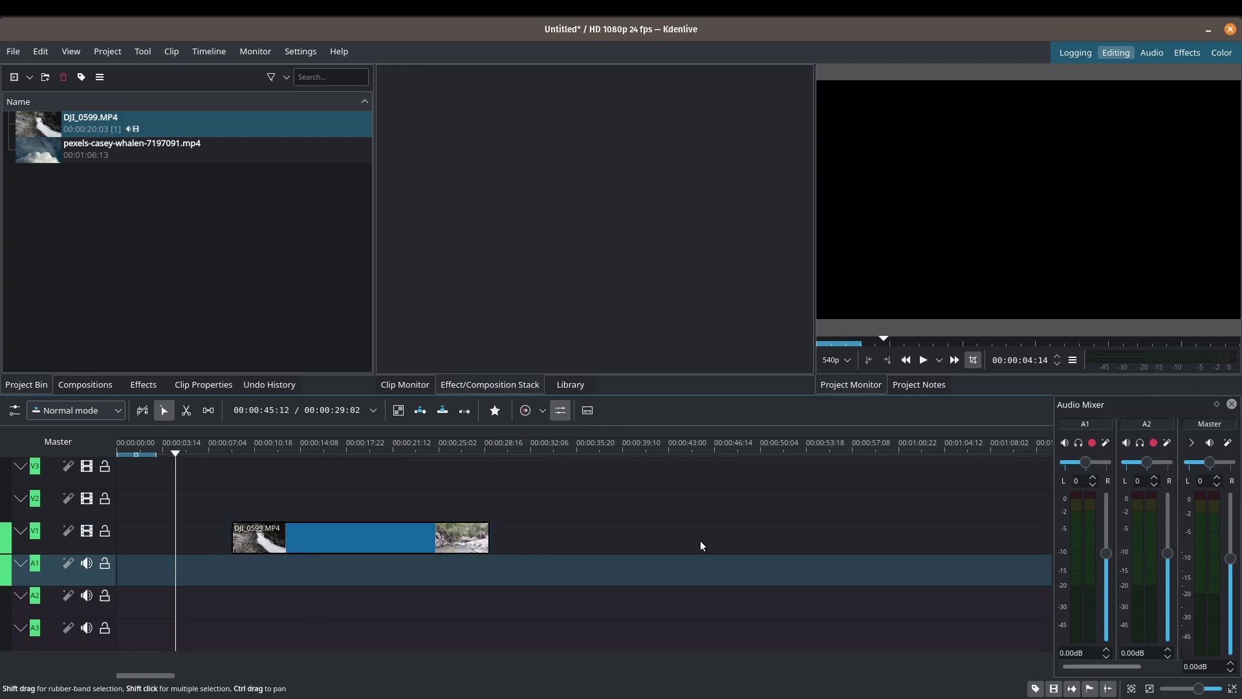
left_click_drag(340, 541, 225, 537)
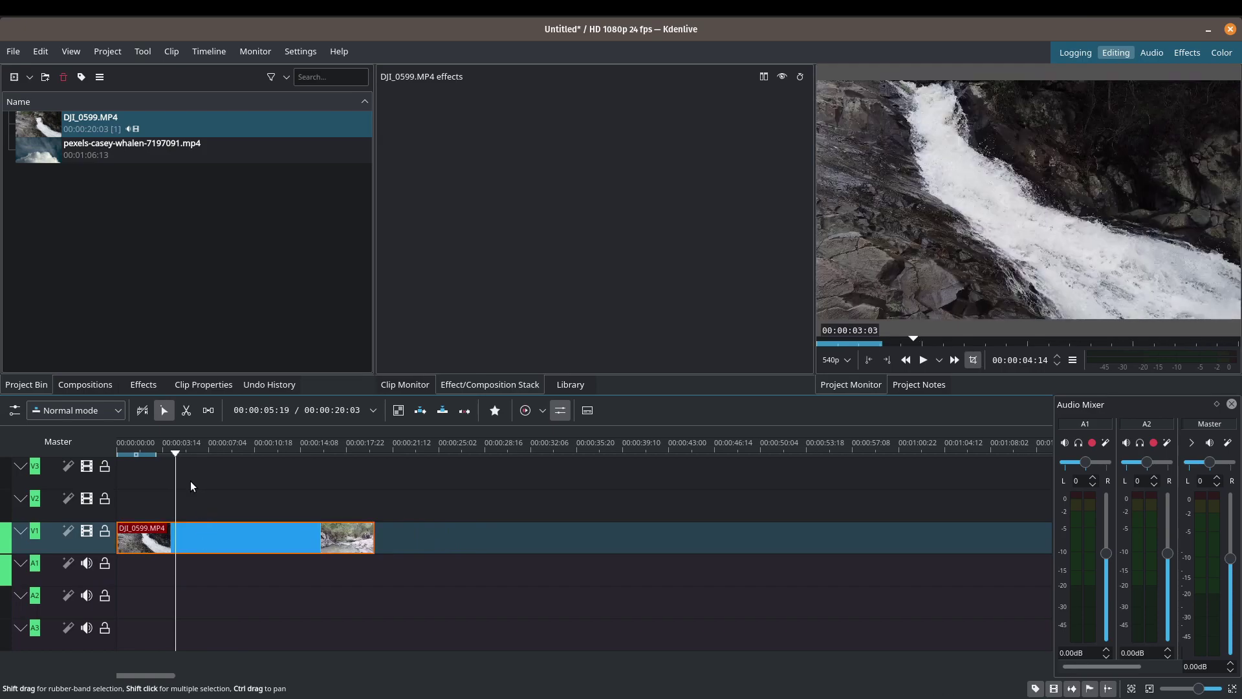
Step: Play part of the waterfall clip at normal speed and examine the frame rate in the DJI_0599.MP4 clip properties
key("space")
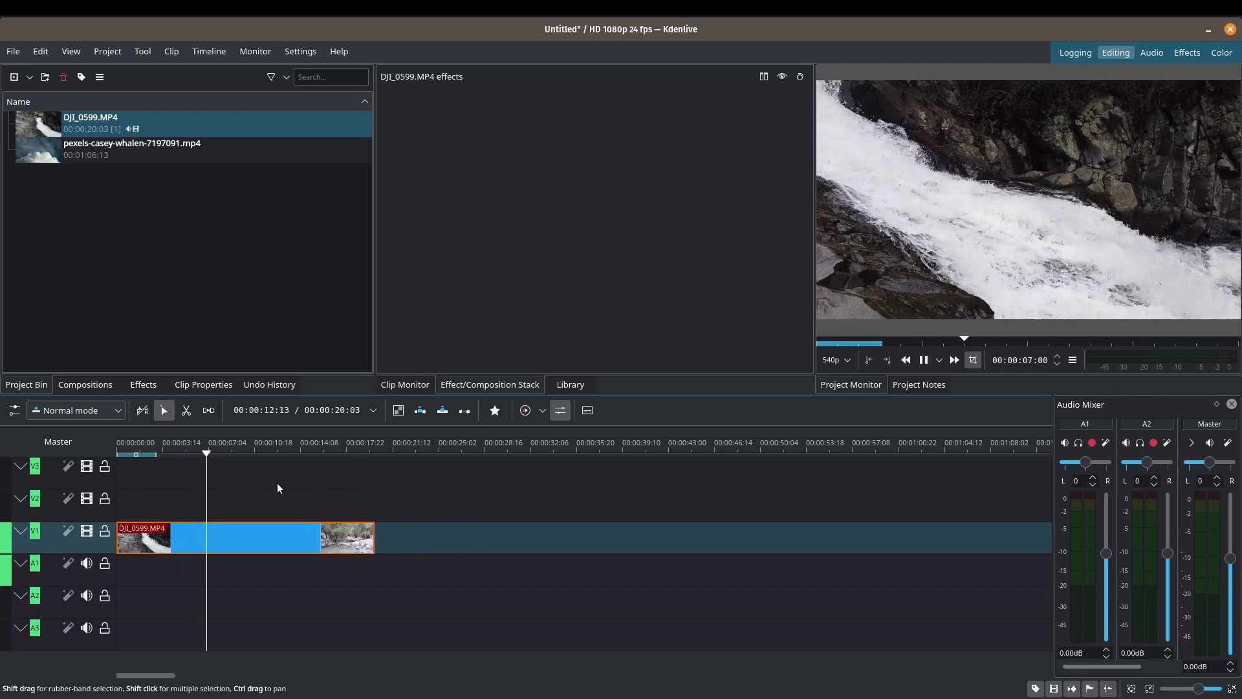
key("space")
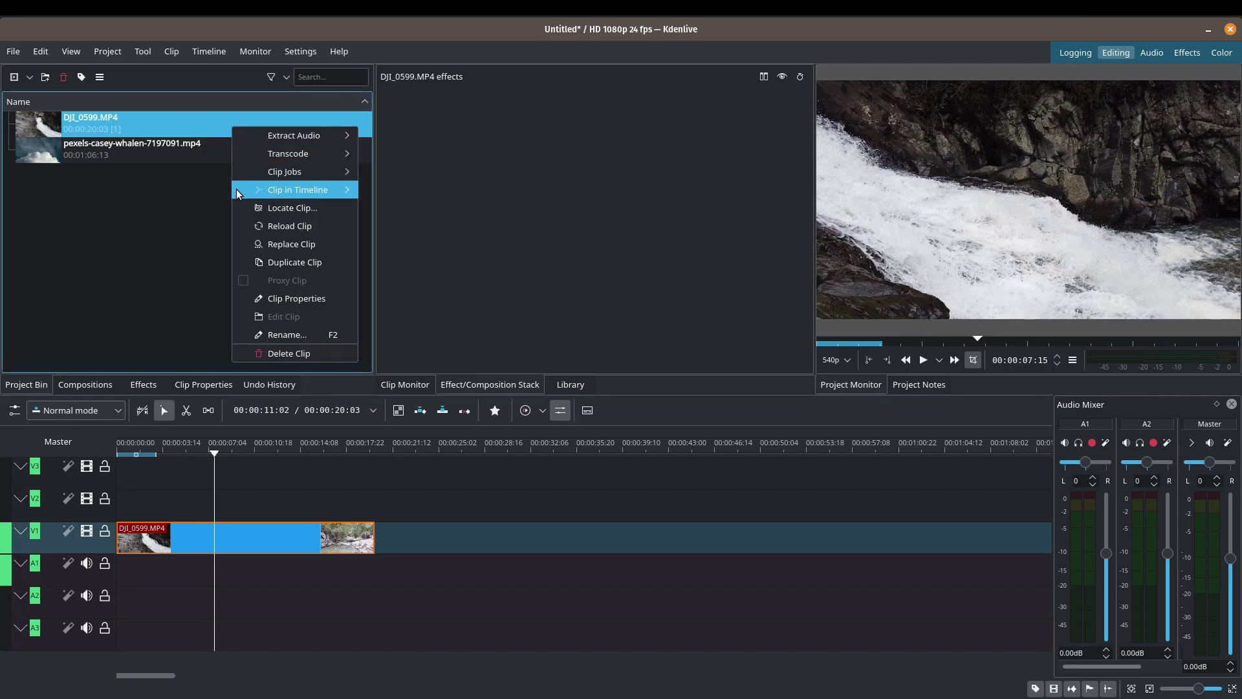
left_click(249, 298)
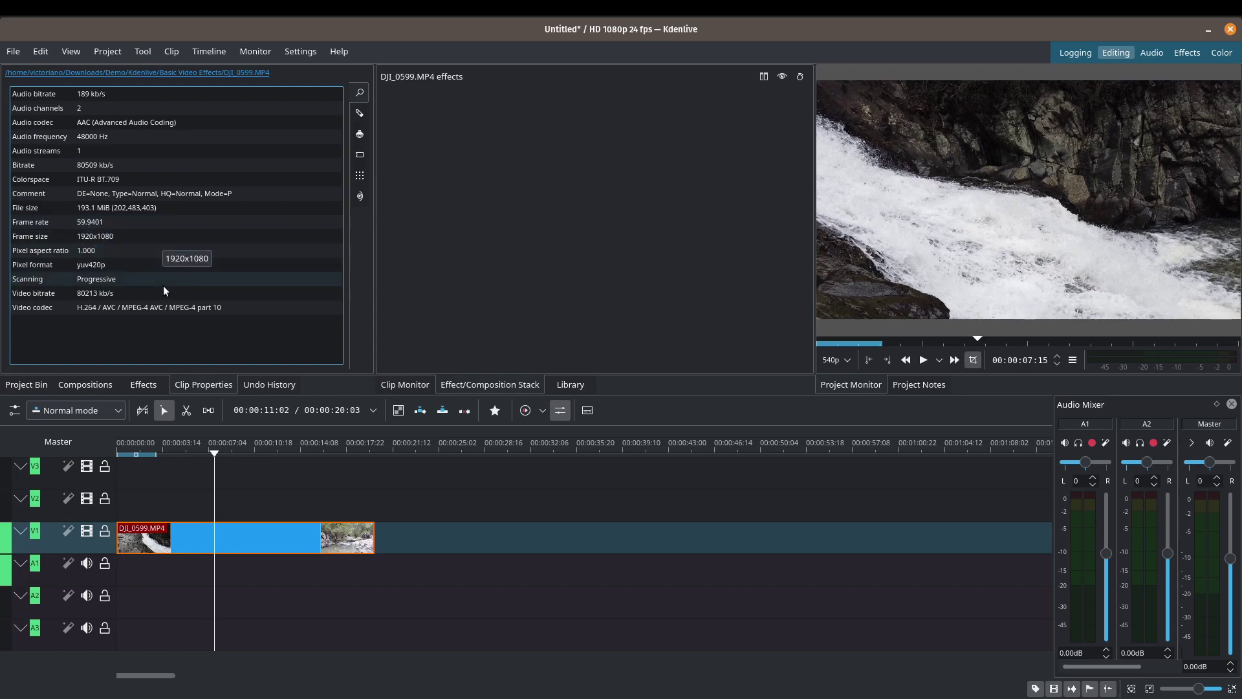
left_click(311, 540)
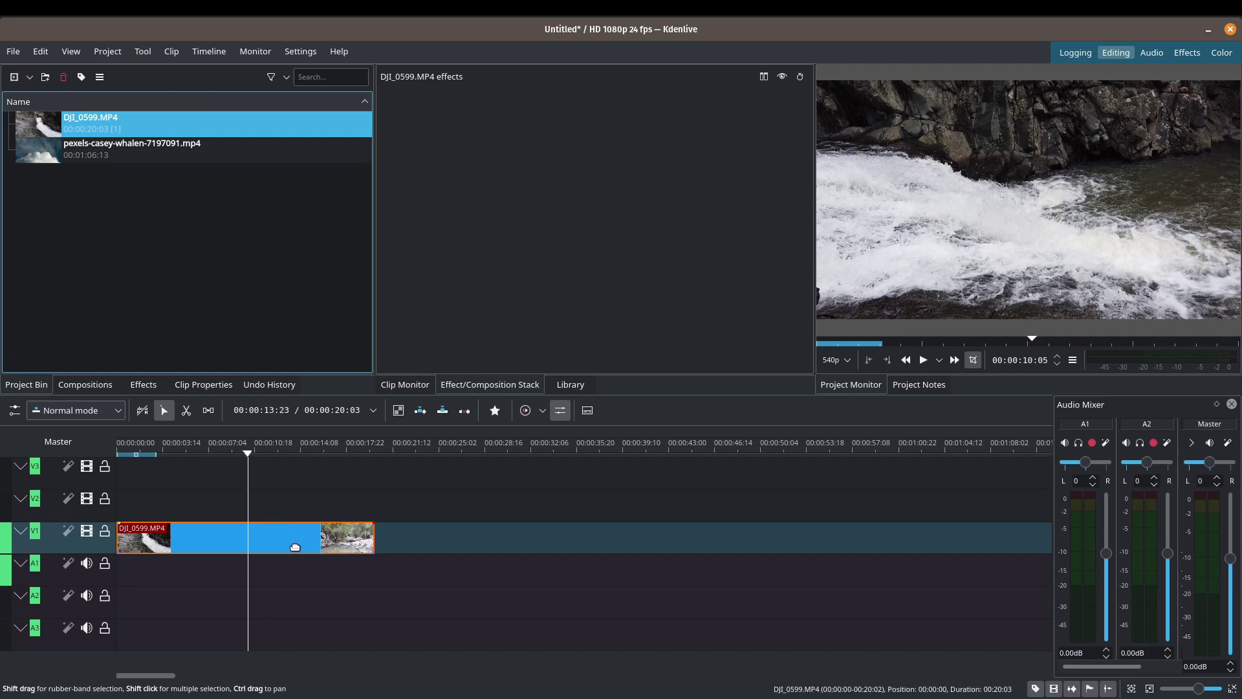
Step: Slow the DJI_0599.MP4 clip on V1 to 50% speed and preview it from the current playhead position
right_click(295, 546)
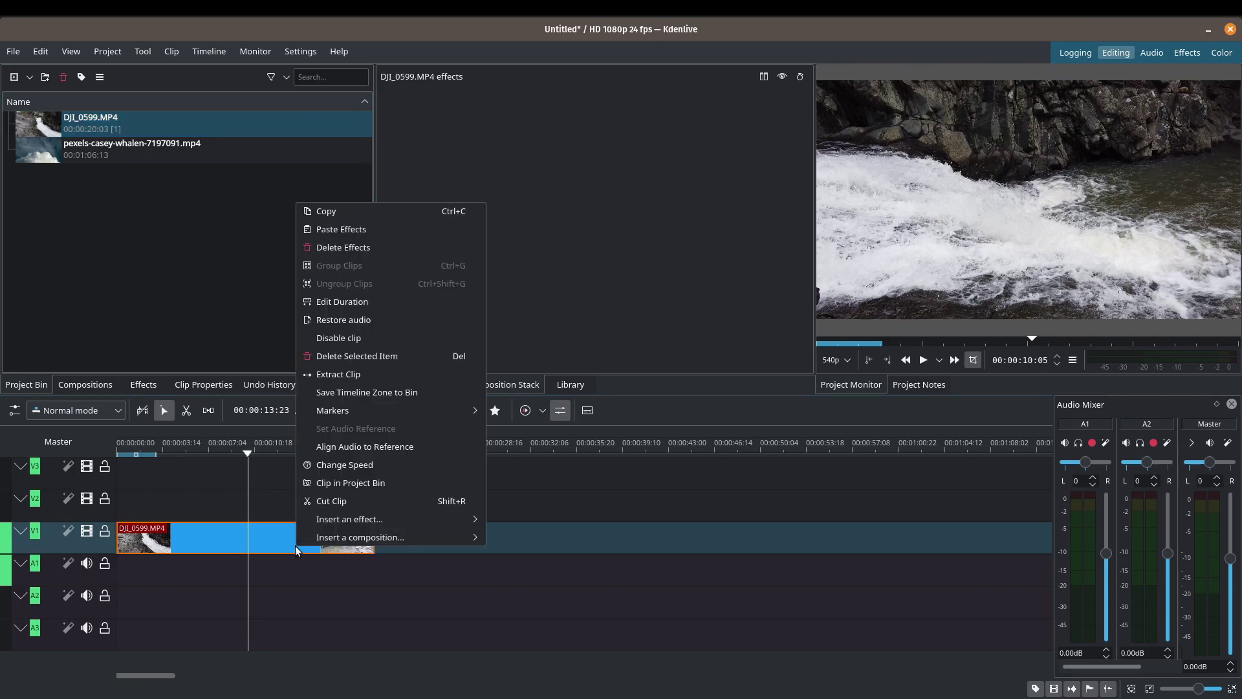
left_click(341, 465)
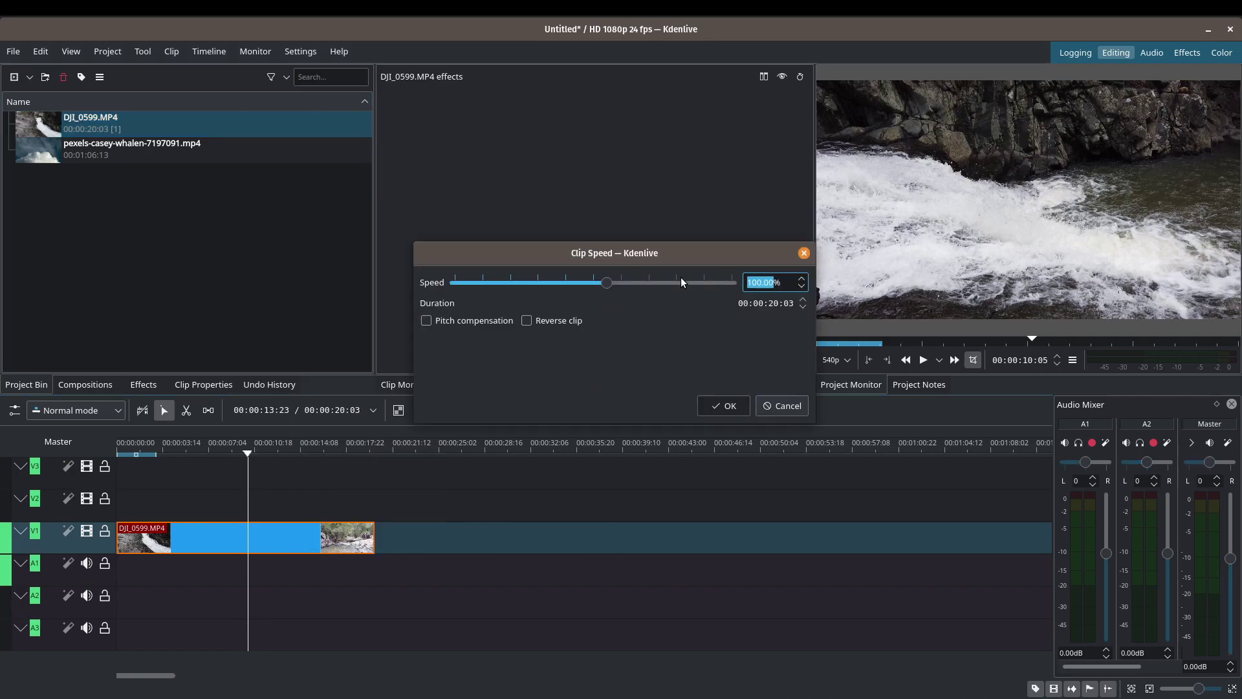
left_click_drag(761, 282, 725, 288)
type("50")
left_click(715, 405)
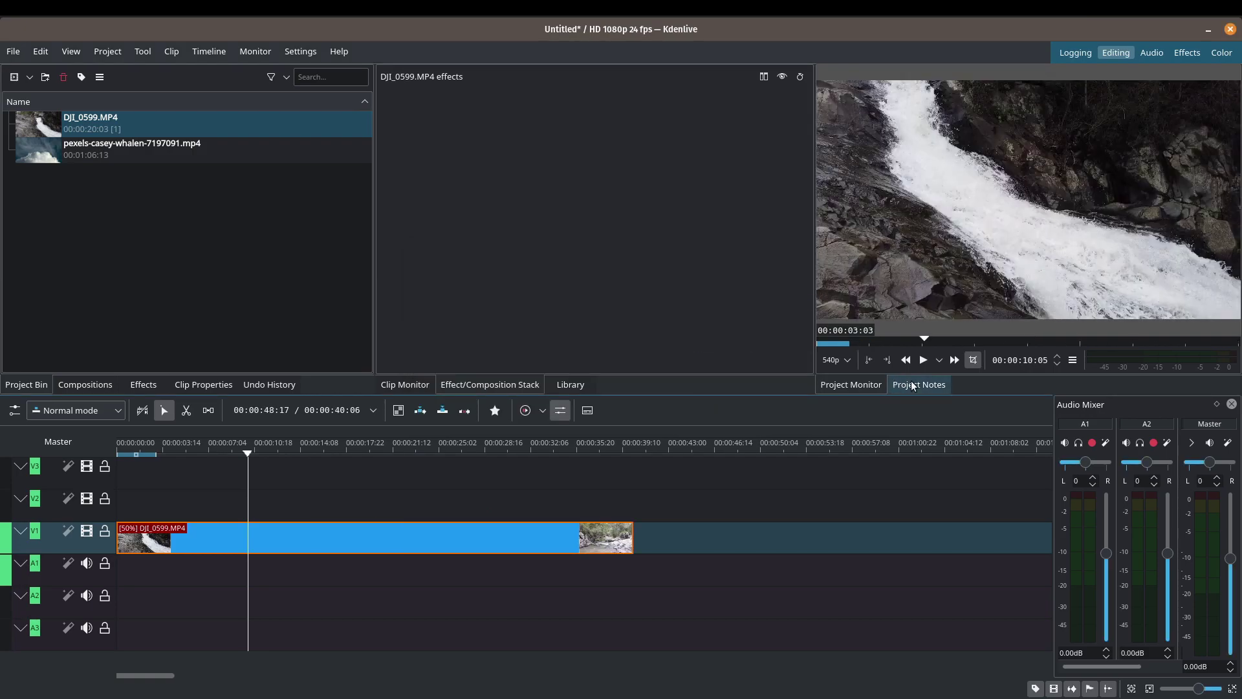
left_click(922, 360)
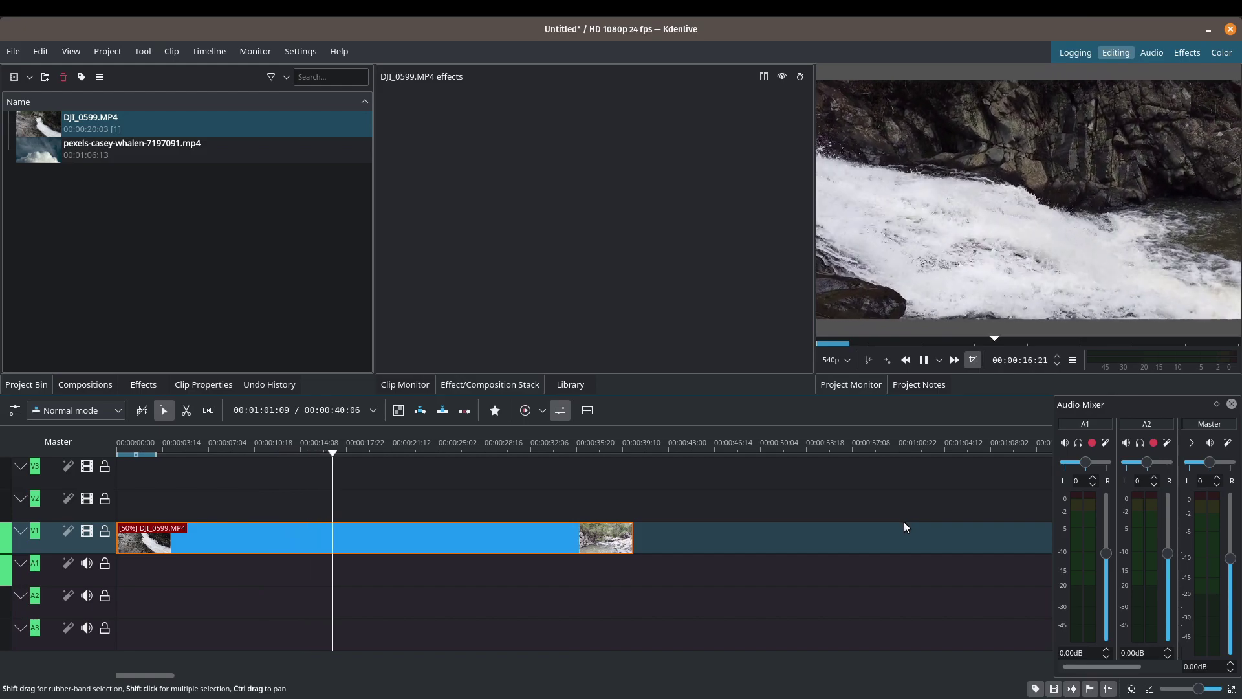
key("space")
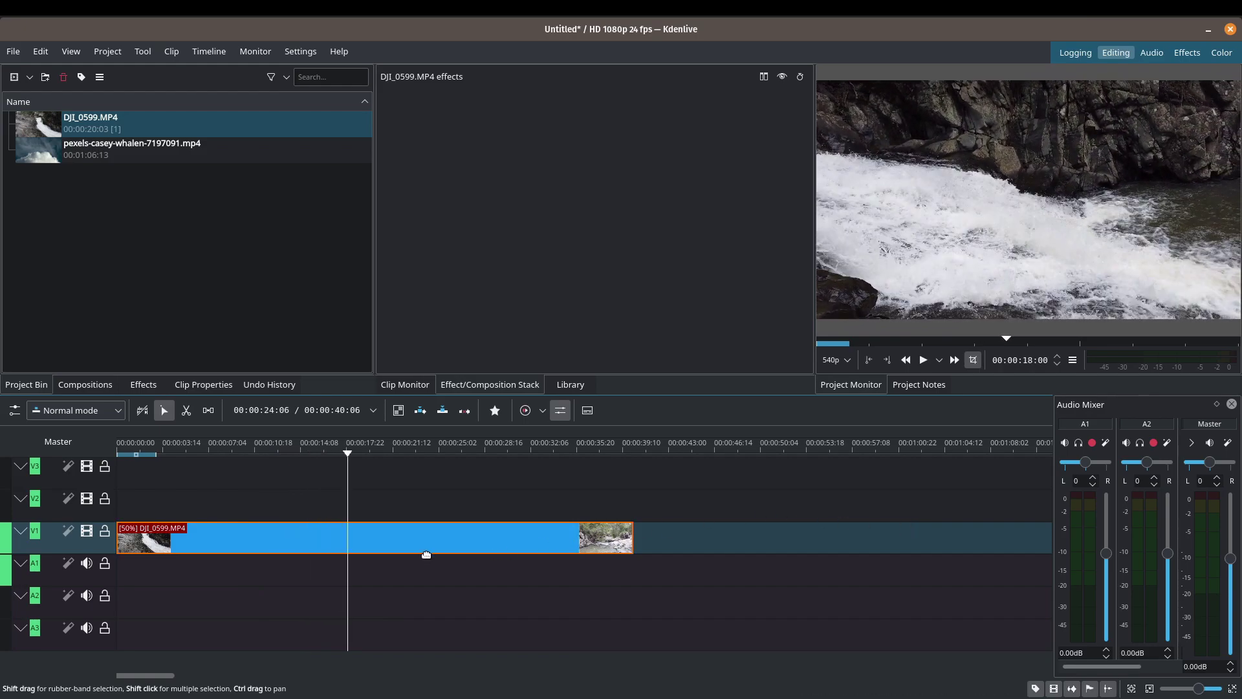
Step: Slow the DJI_0599.MP4 clip on V1 to 30% speed and preview part of it from the current playhead position
right_click(425, 549)
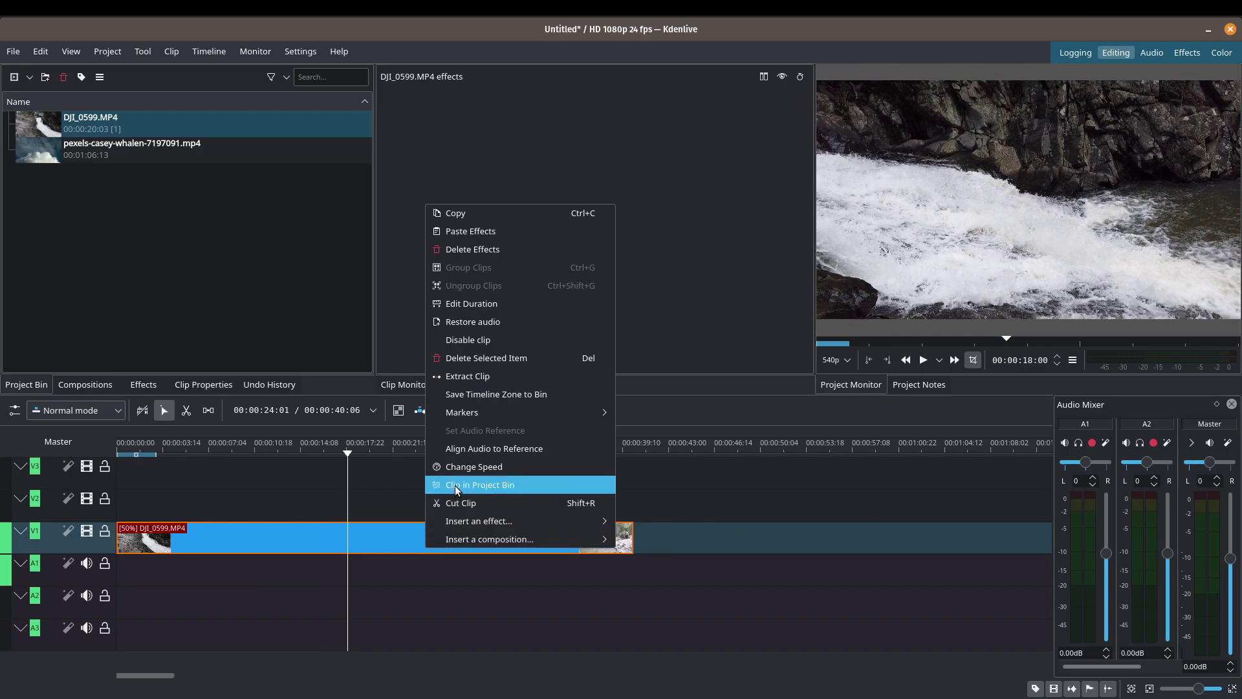
left_click(455, 468)
left_click(754, 283)
left_click_drag(755, 282, 734, 283)
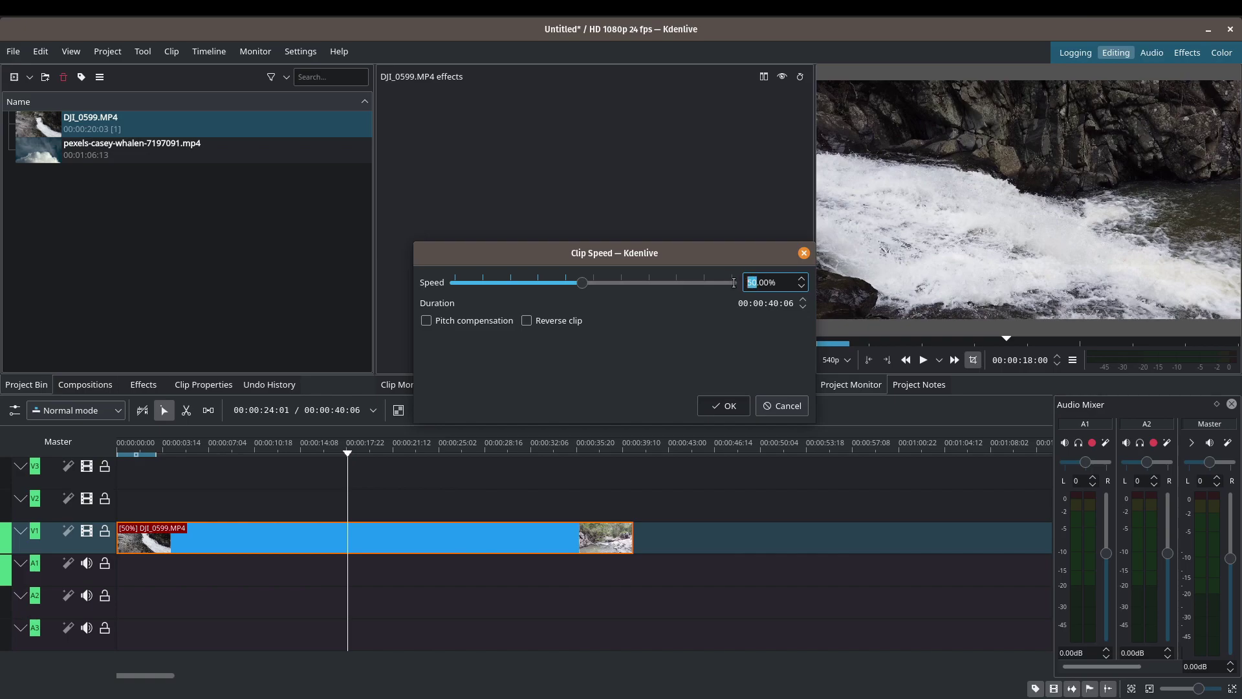
type("30")
left_click(721, 405)
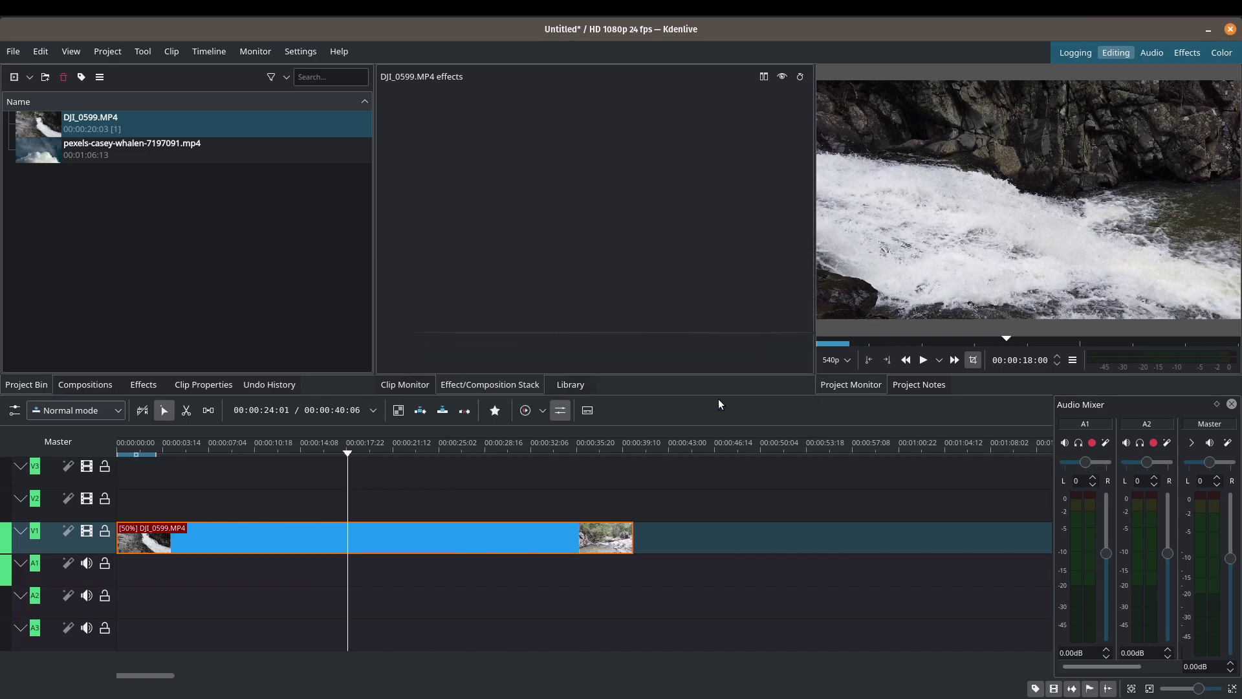
left_click(923, 359)
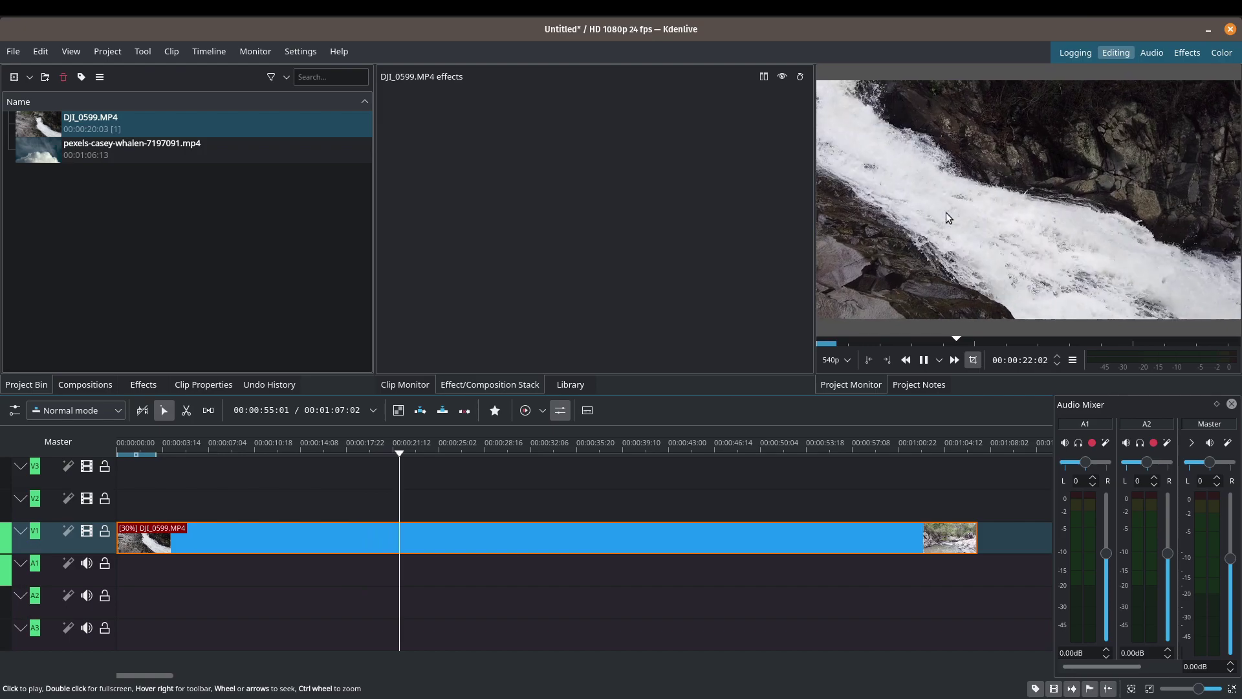
left_click(945, 247)
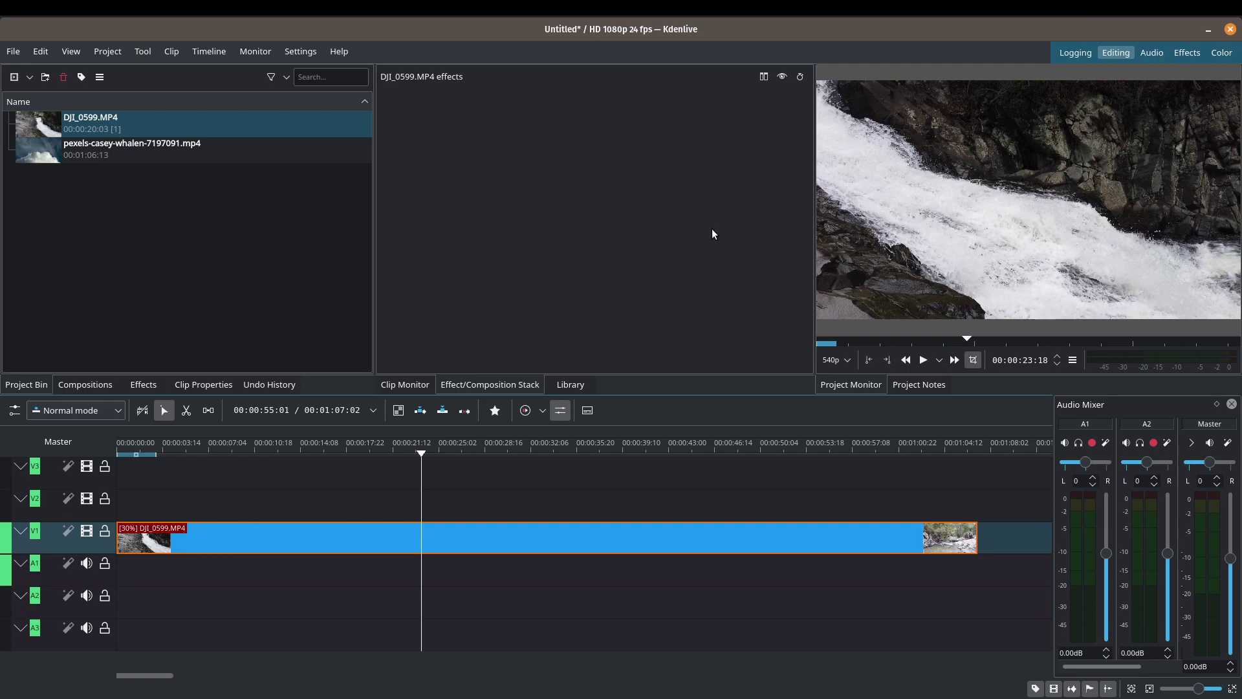
Step: Set the DJI_0599.MP4 clip's speed to 40%, preview it, and place the playhead at about 00:00:17:04
right_click(589, 532)
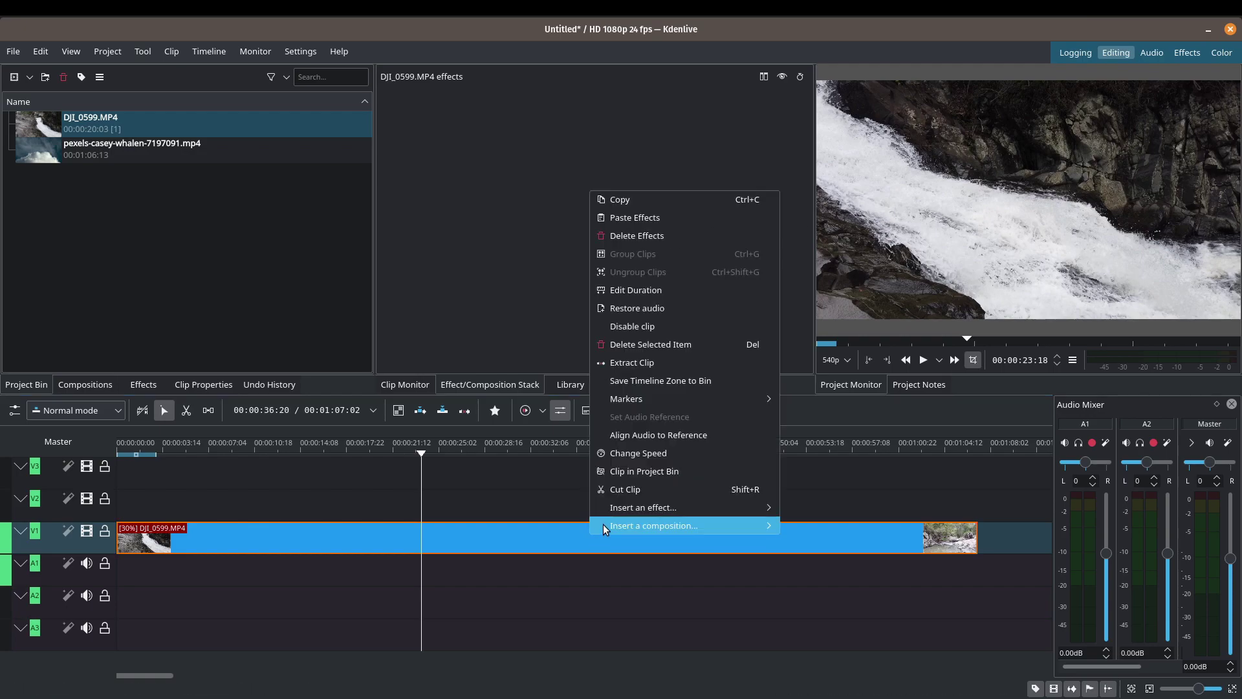
left_click(626, 453)
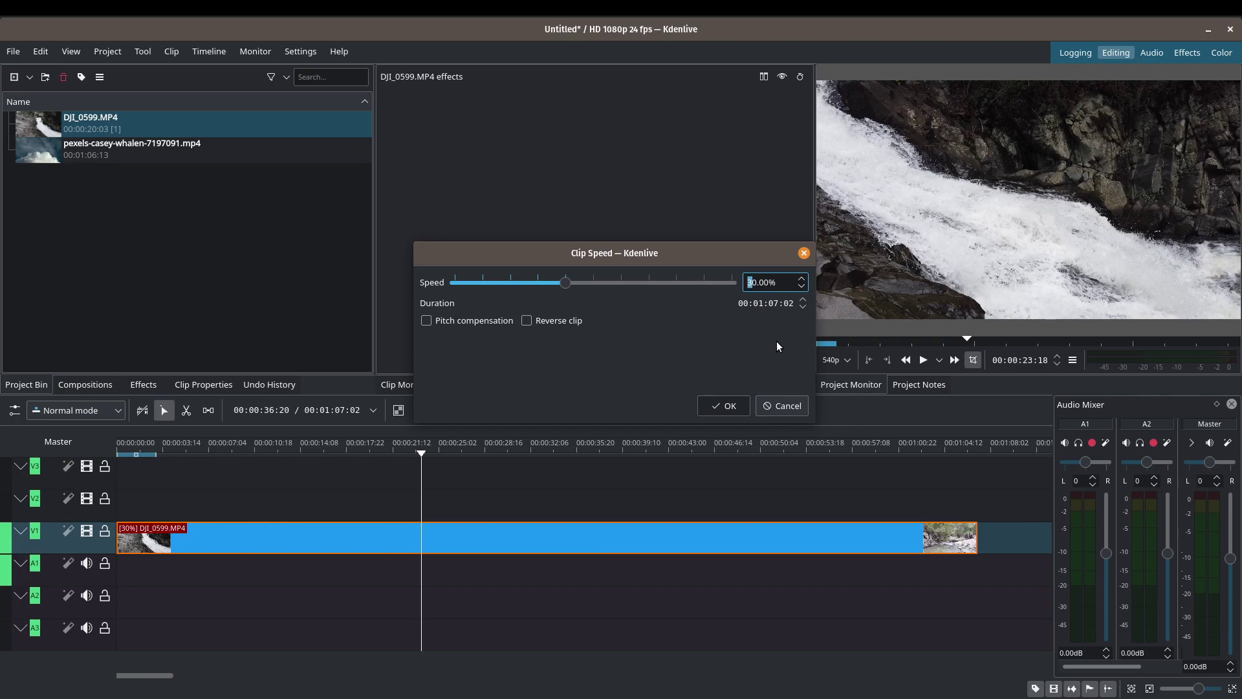
type("4")
left_click(734, 411)
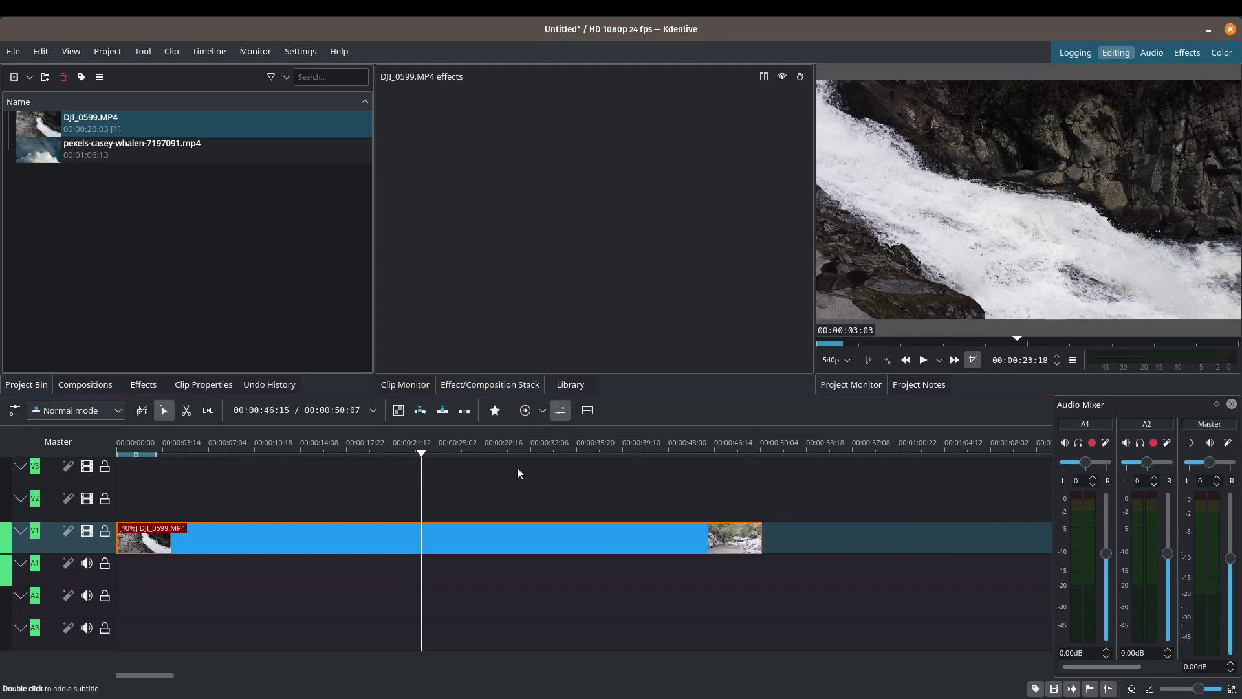
left_click(923, 361)
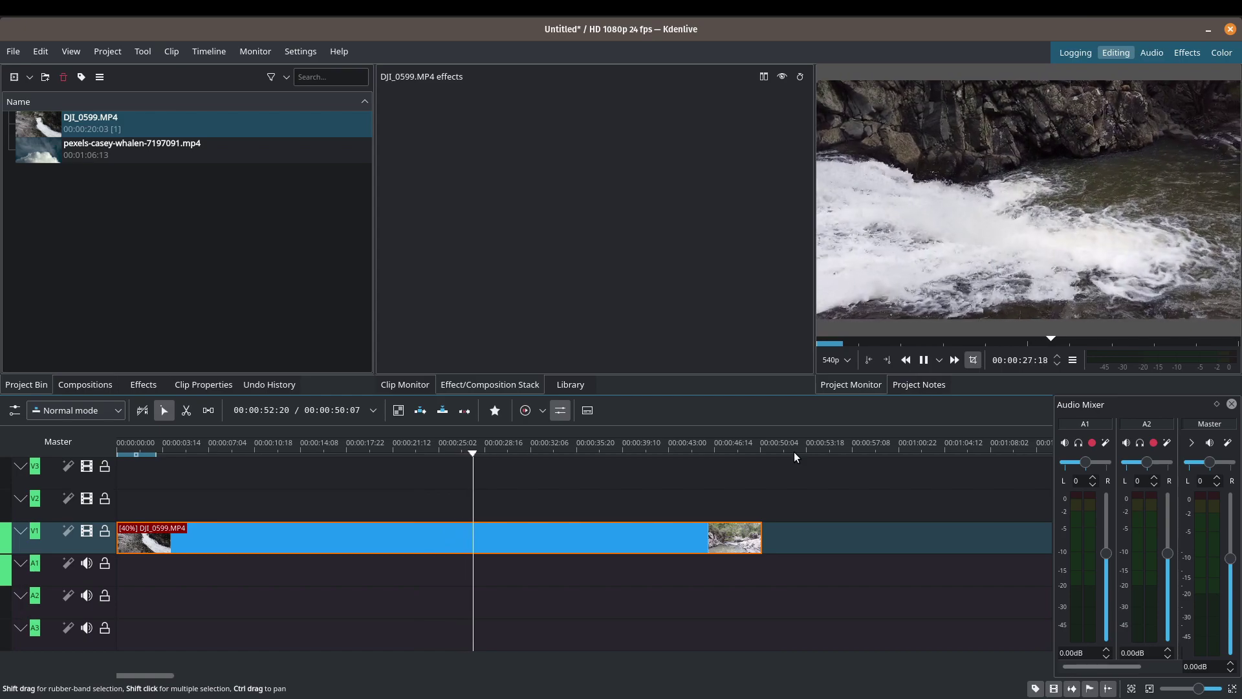
left_click(925, 361)
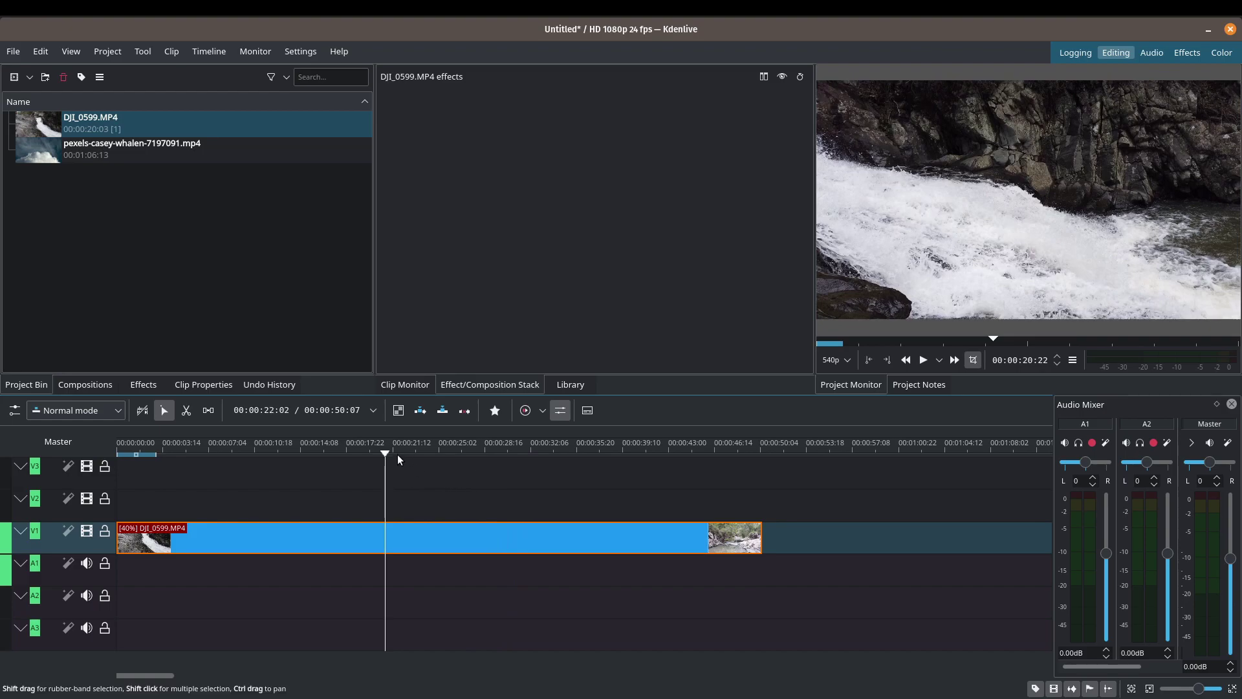
left_click_drag(387, 453, 336, 463)
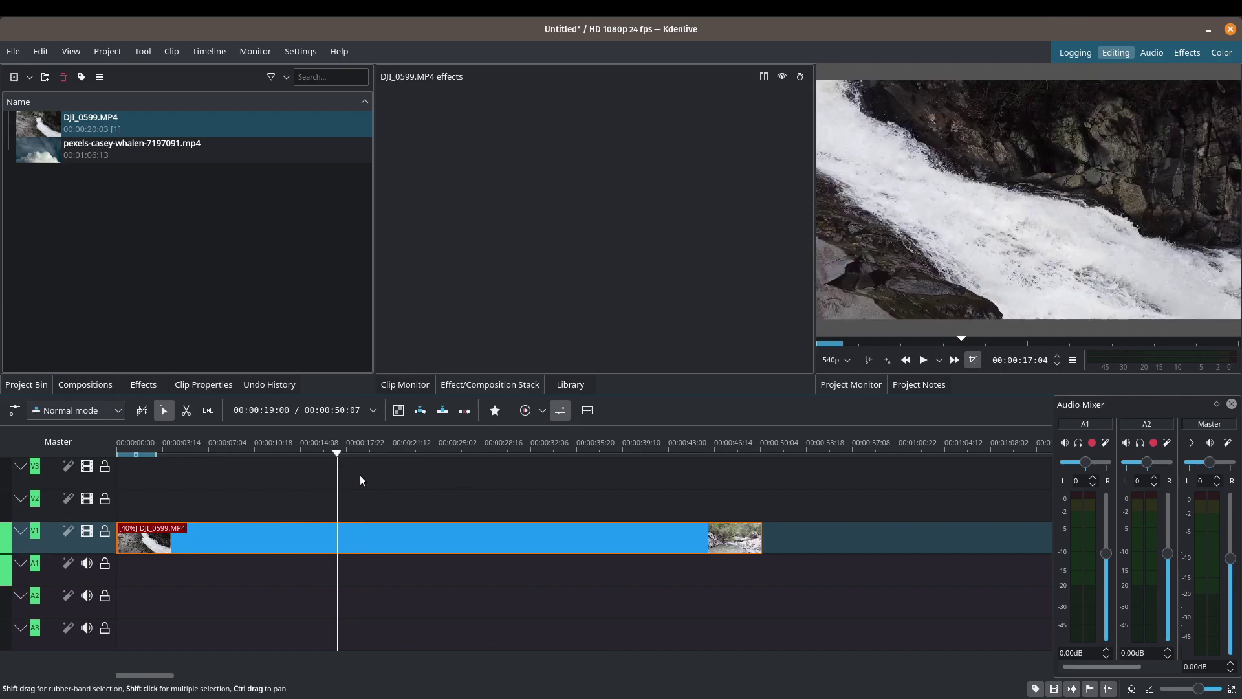
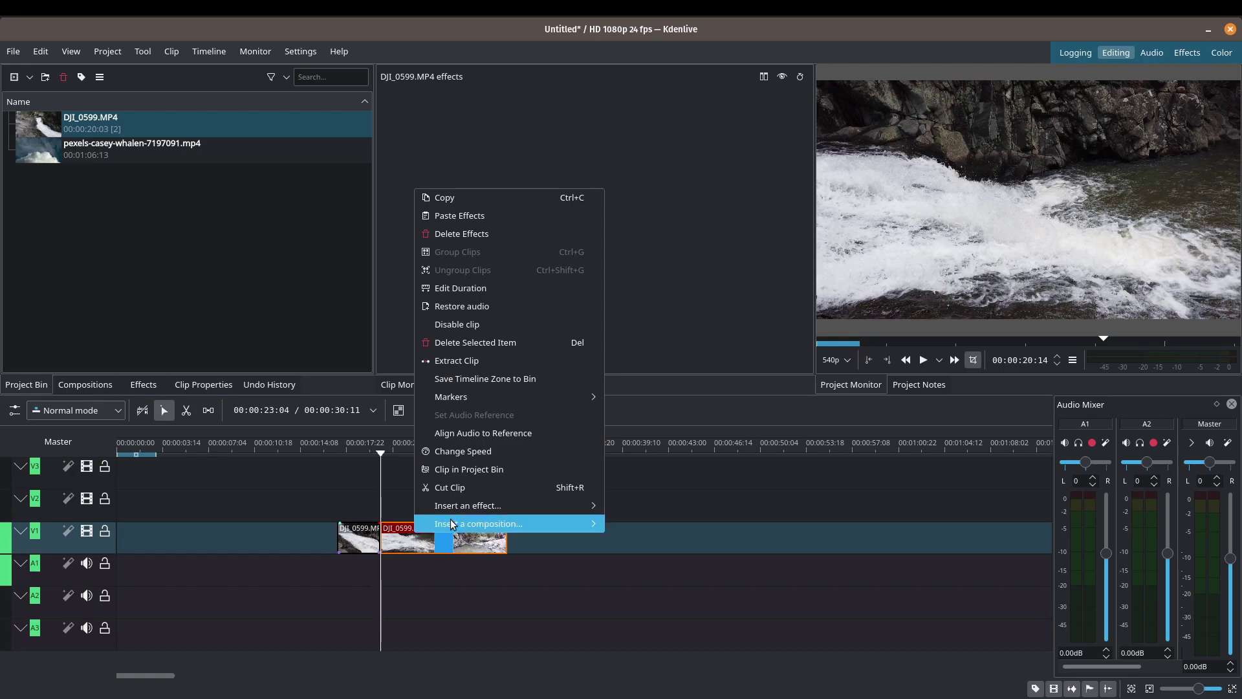
Step: Set the second DJI_0599.MP4 section on V1 to 40% speed and preview from the first section up to 00:00:22:18
left_click(470, 452)
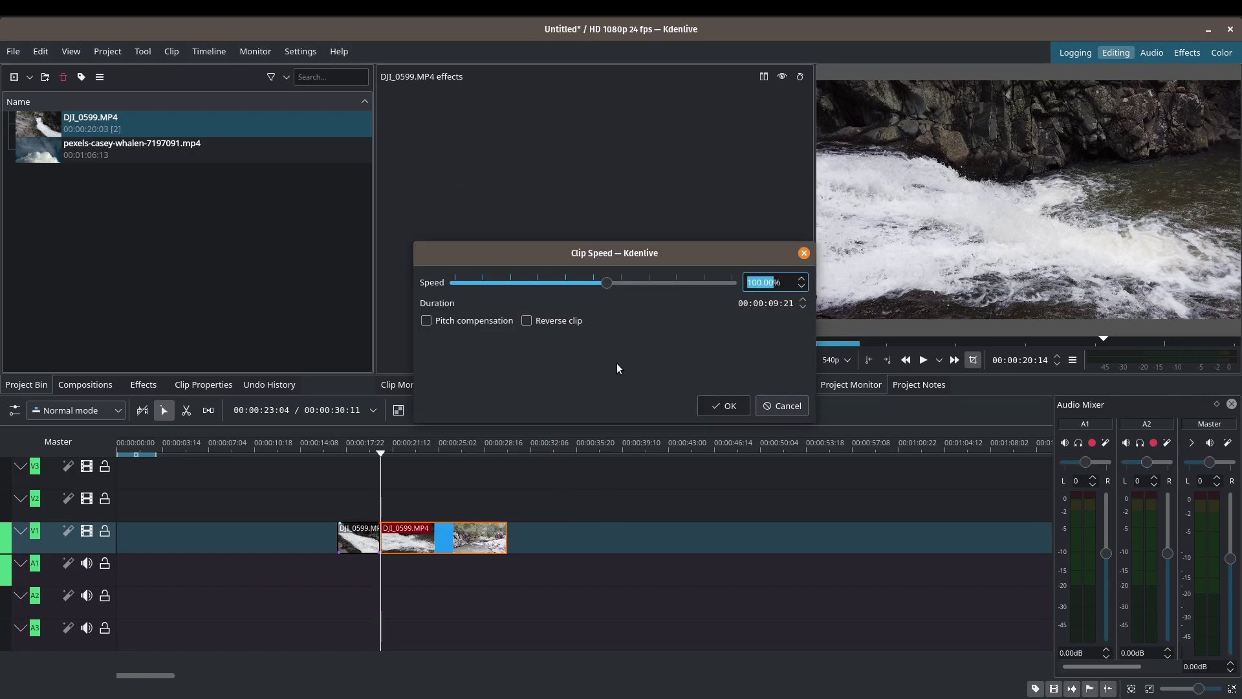
type("40")
left_click(704, 402)
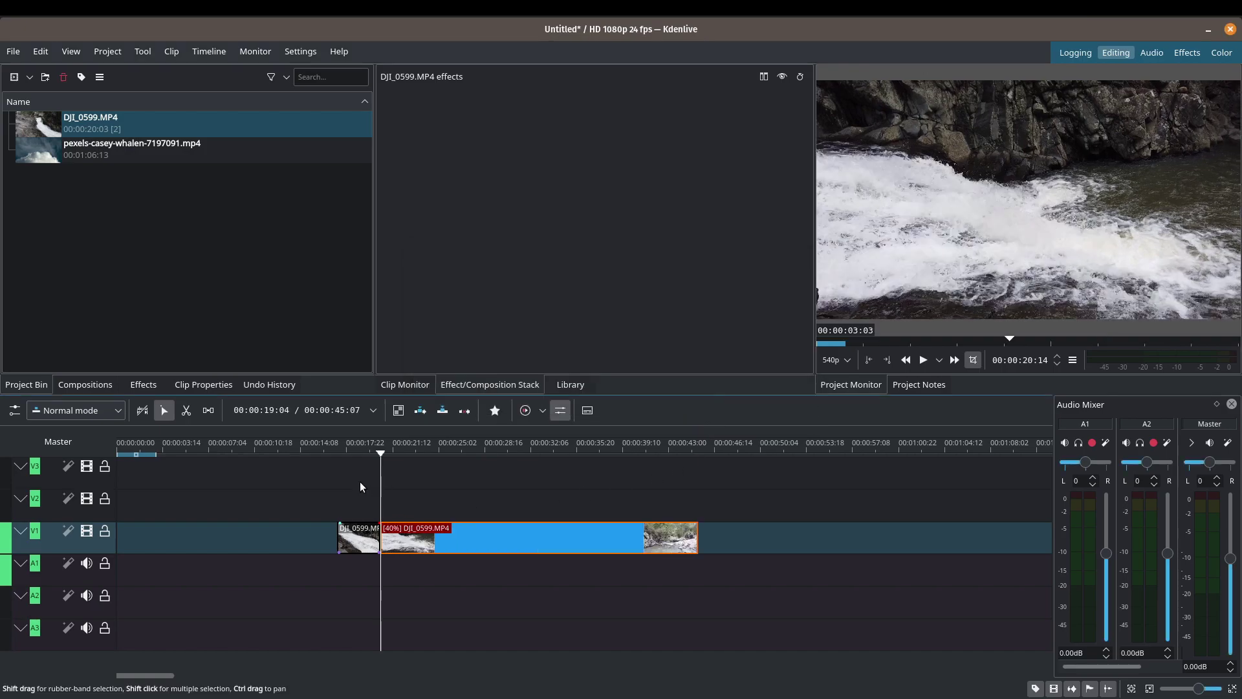
left_click(340, 477)
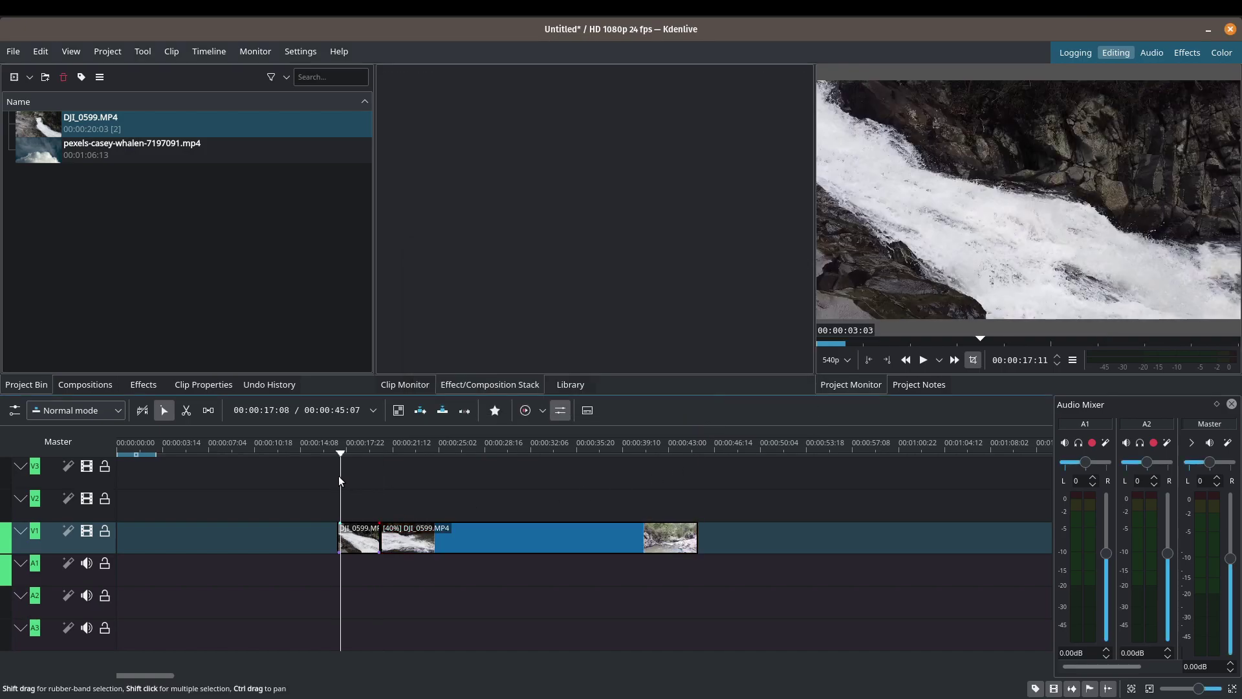
key("space")
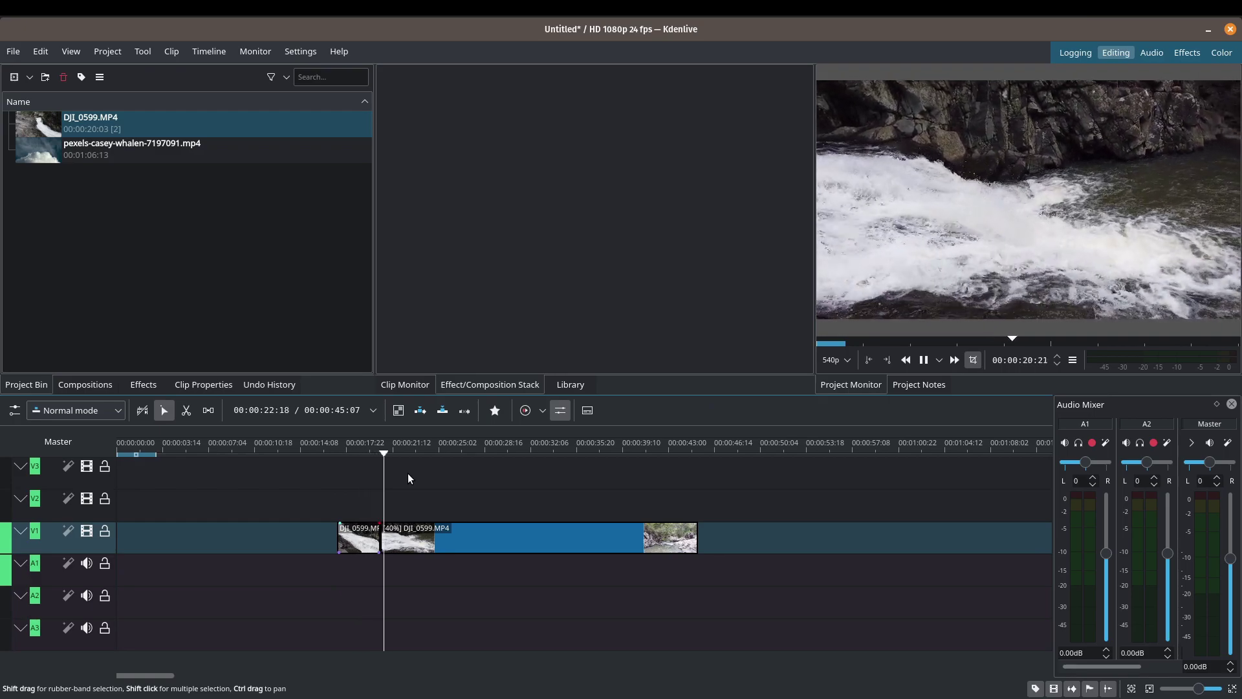
key("space")
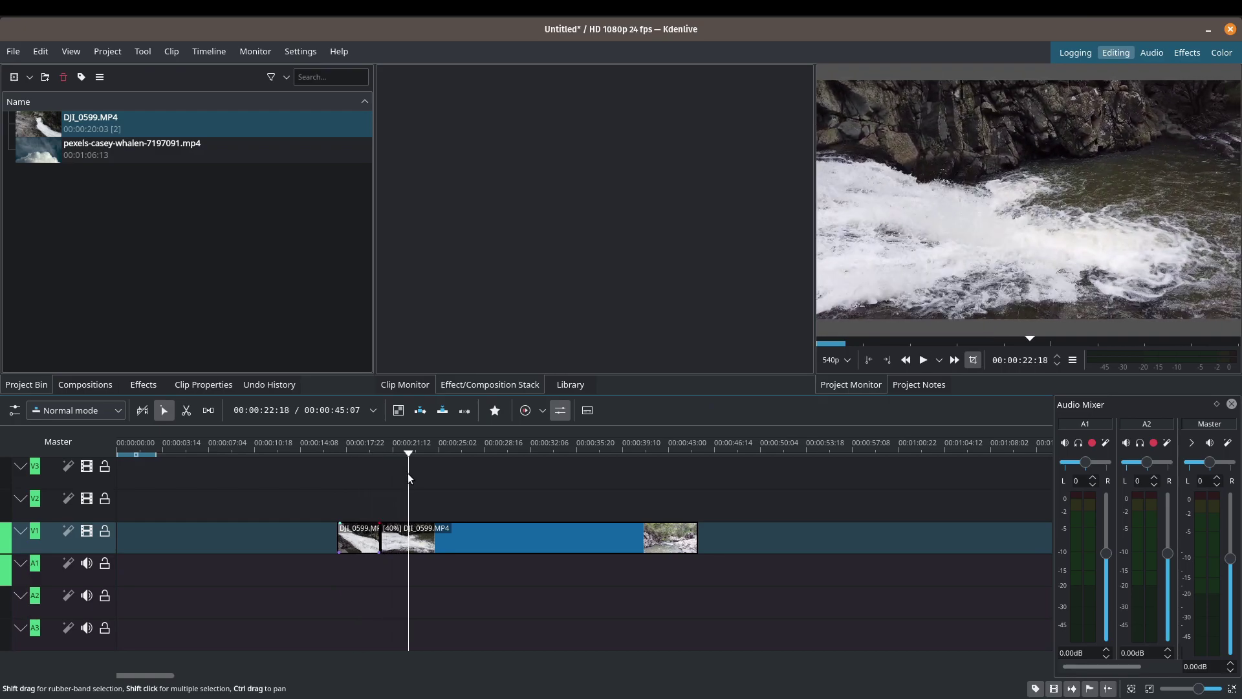
Step: Split the slowed DJI_0599.MP4 section on V1 at the playhead
key("x")
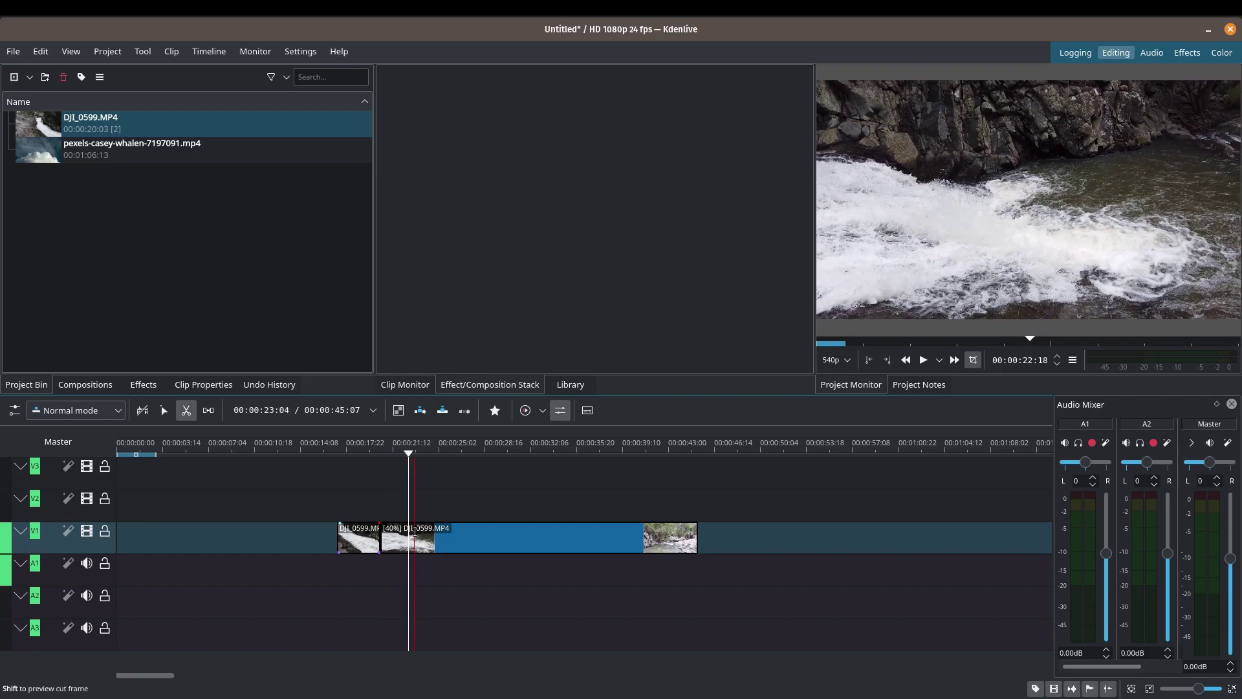
left_click(410, 536)
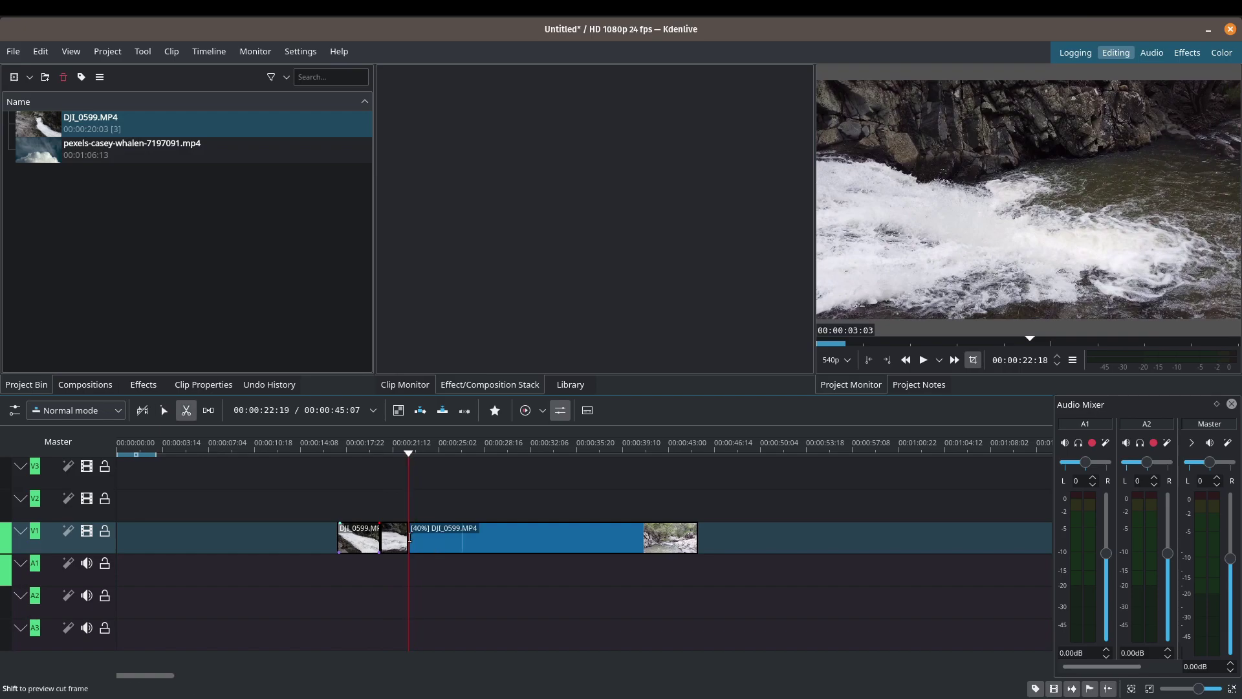
key("s")
Step: Set the last DJI_0599.MP4 section to 100% speed and play the sequence from within the first section
left_click(449, 535)
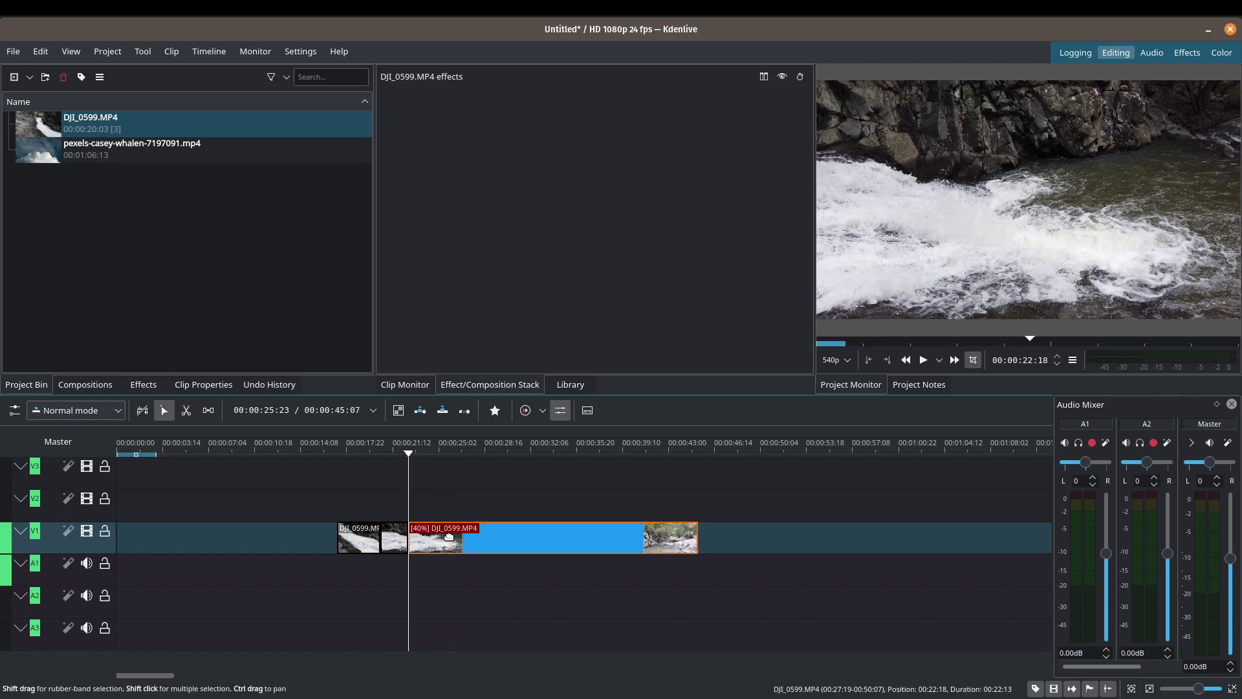
right_click(514, 538)
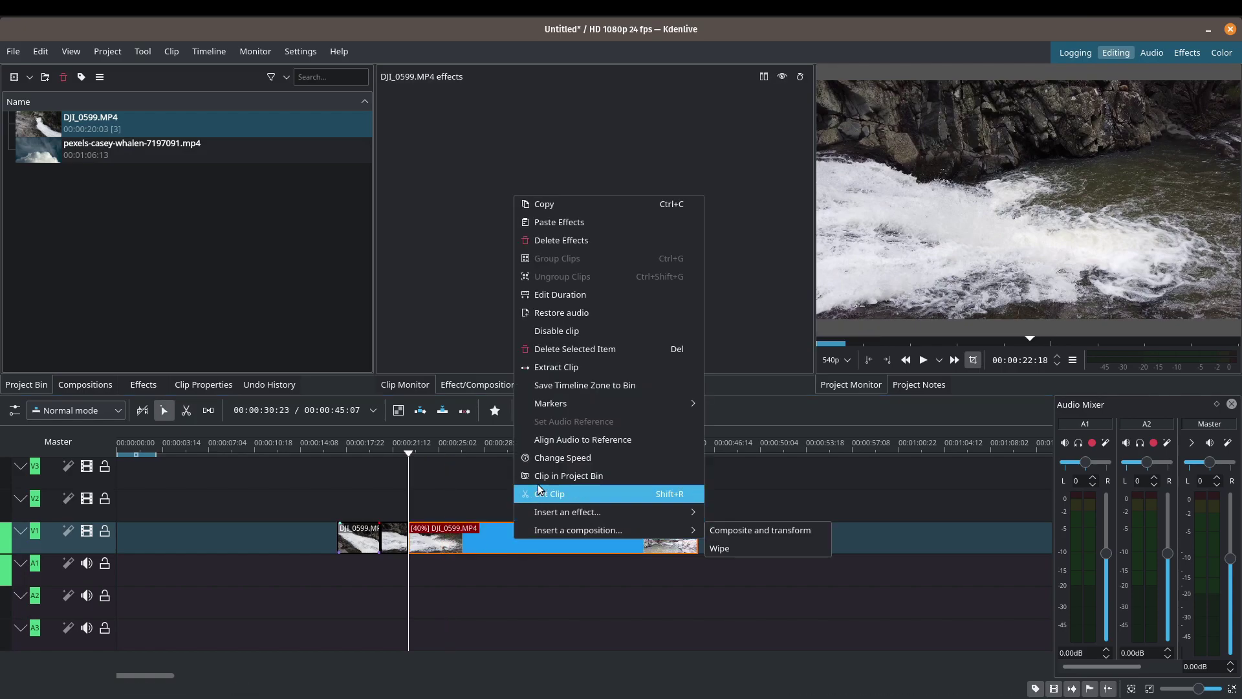
left_click(543, 461)
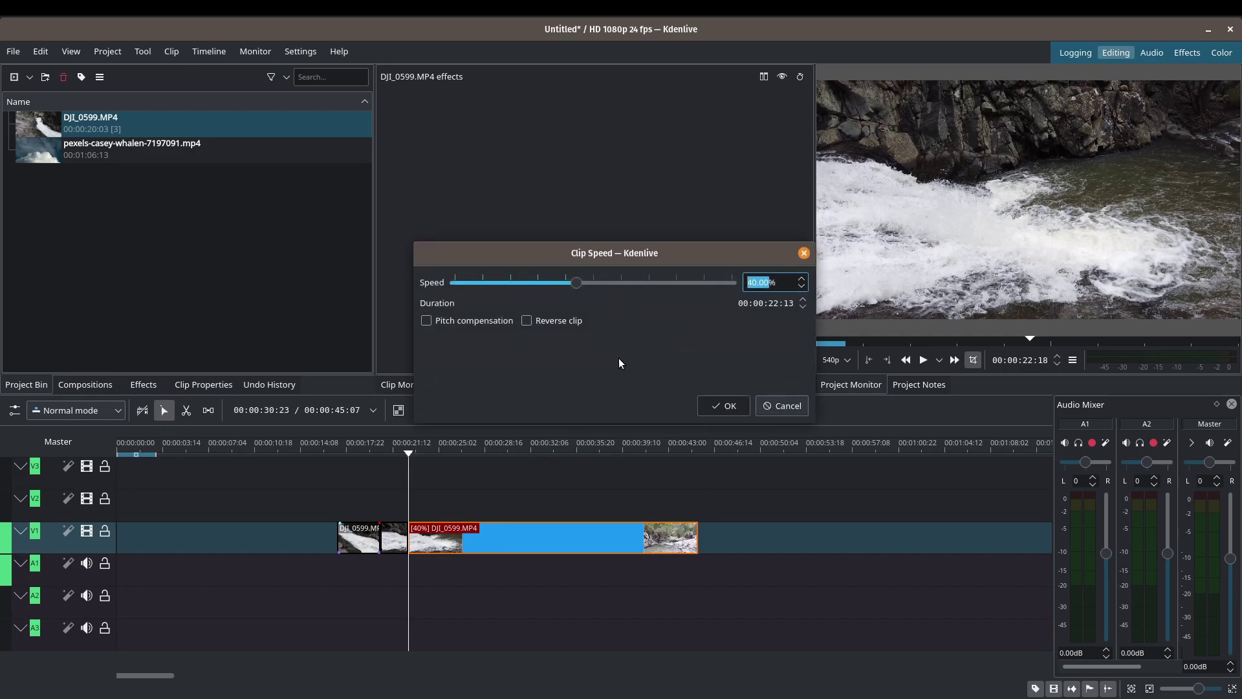
type("100")
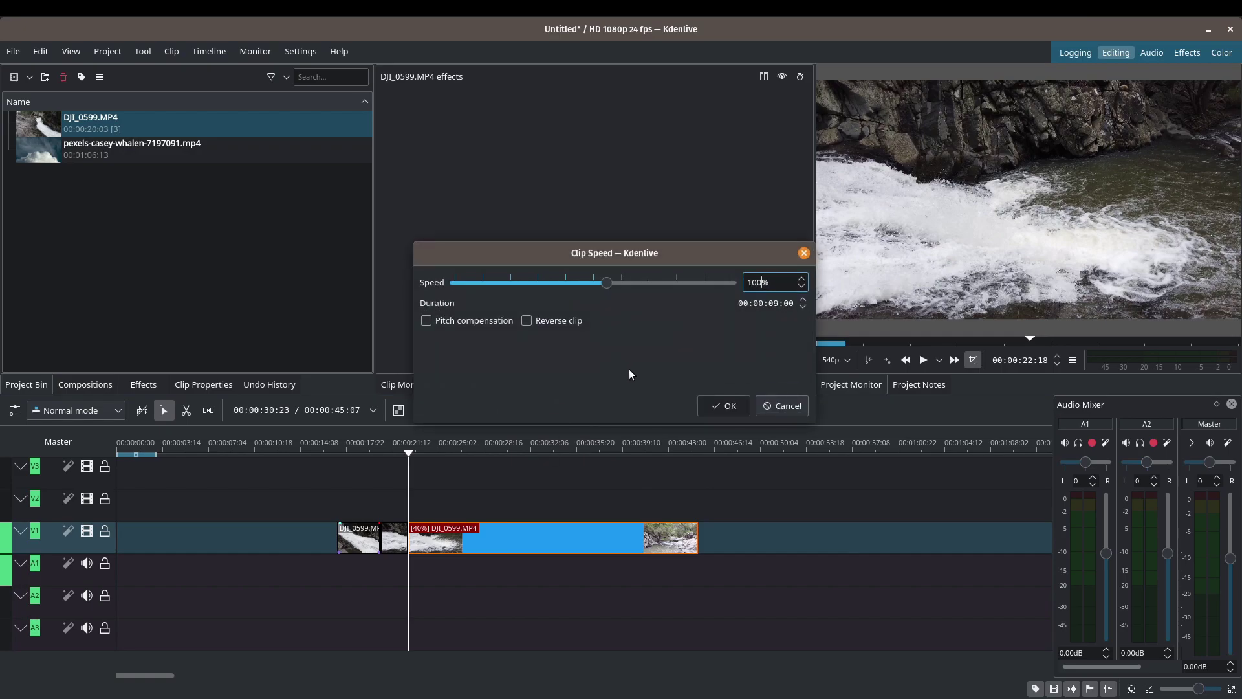
left_click(709, 406)
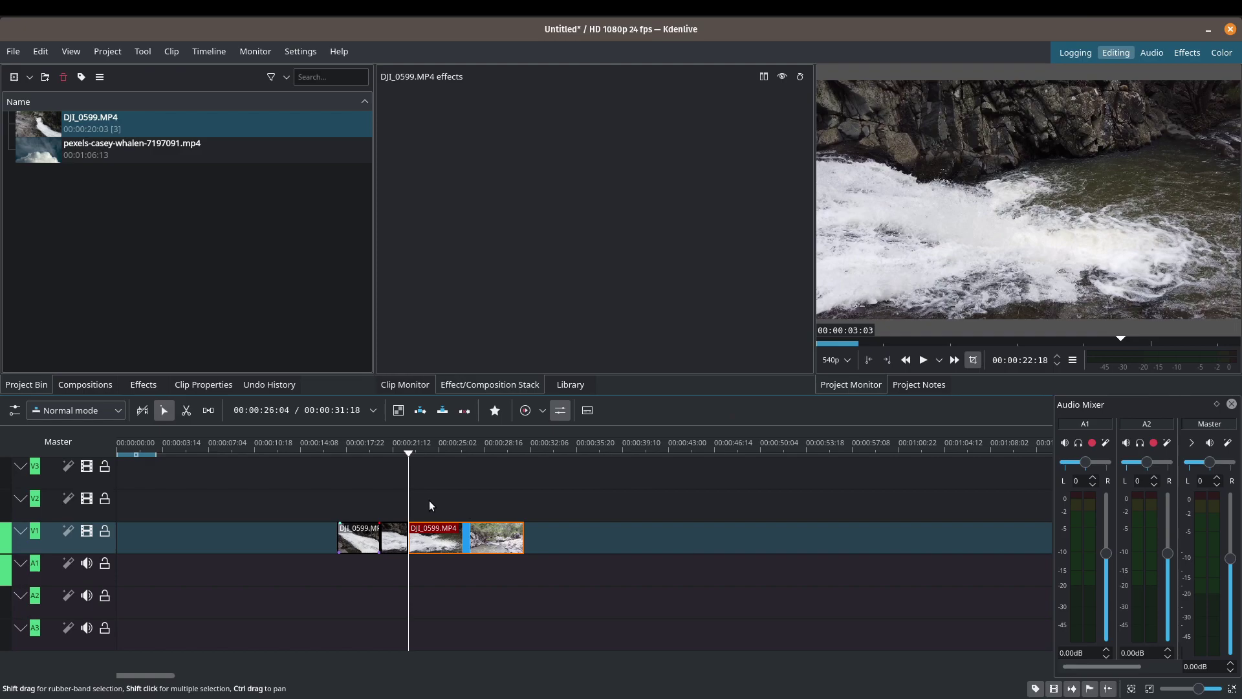
left_click(364, 477)
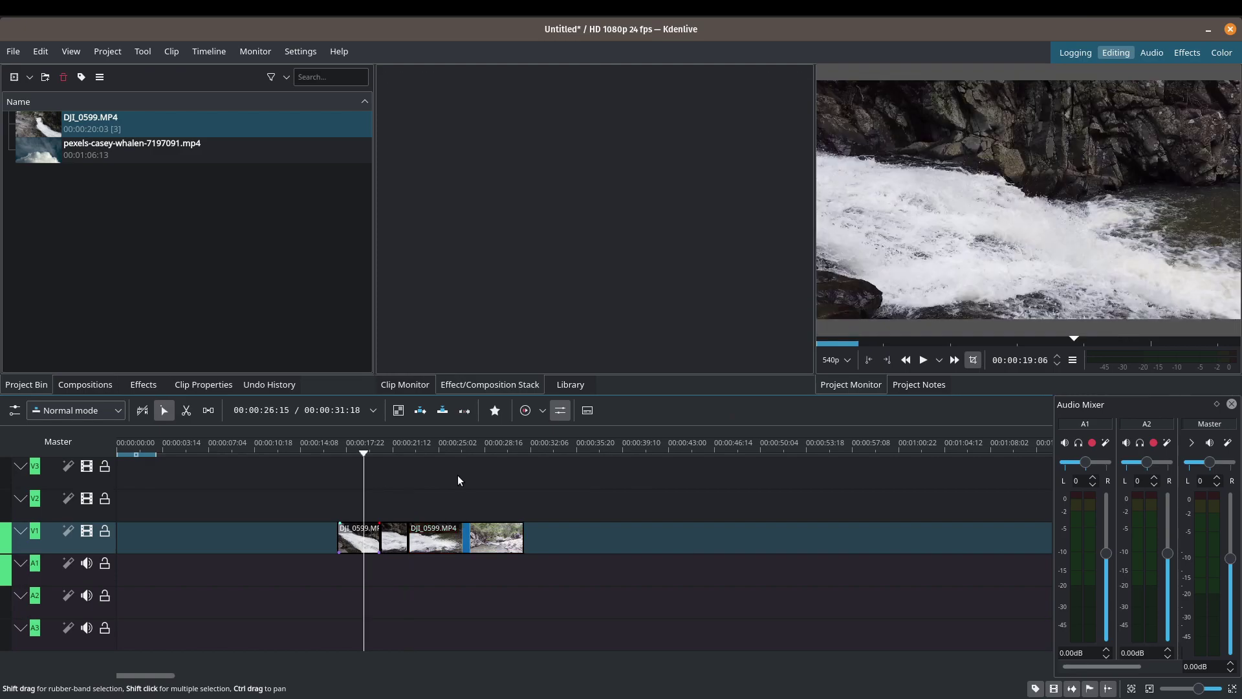
key("space")
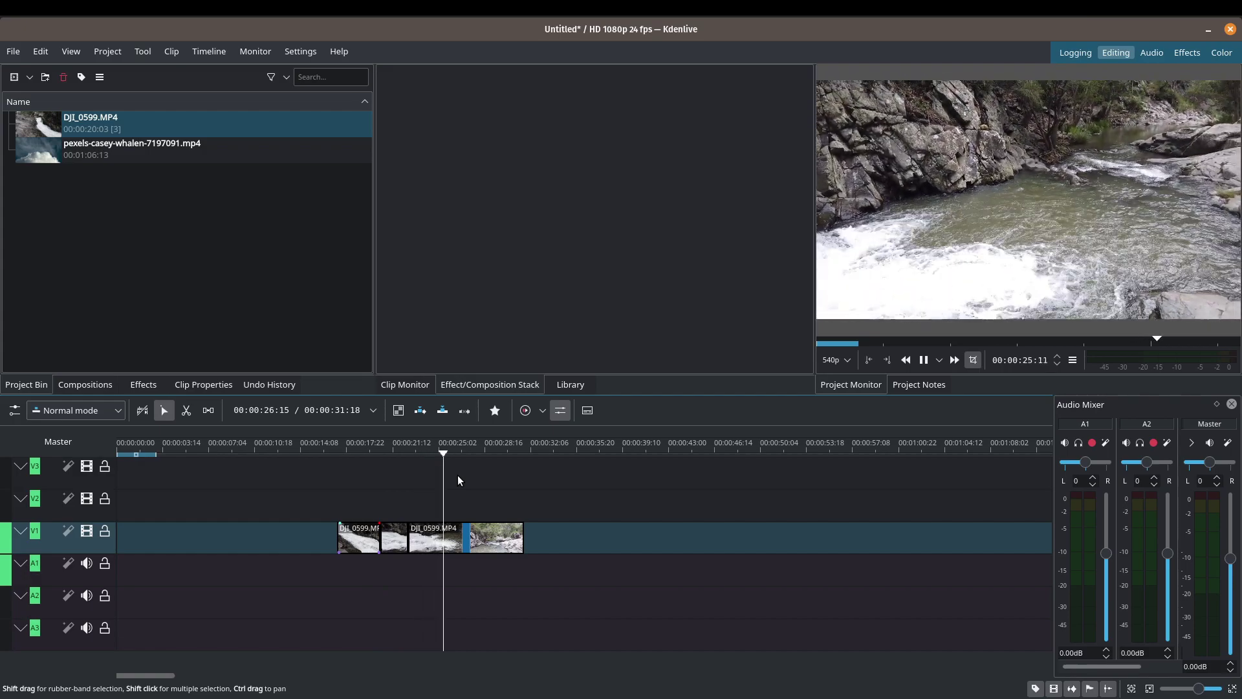
key("space")
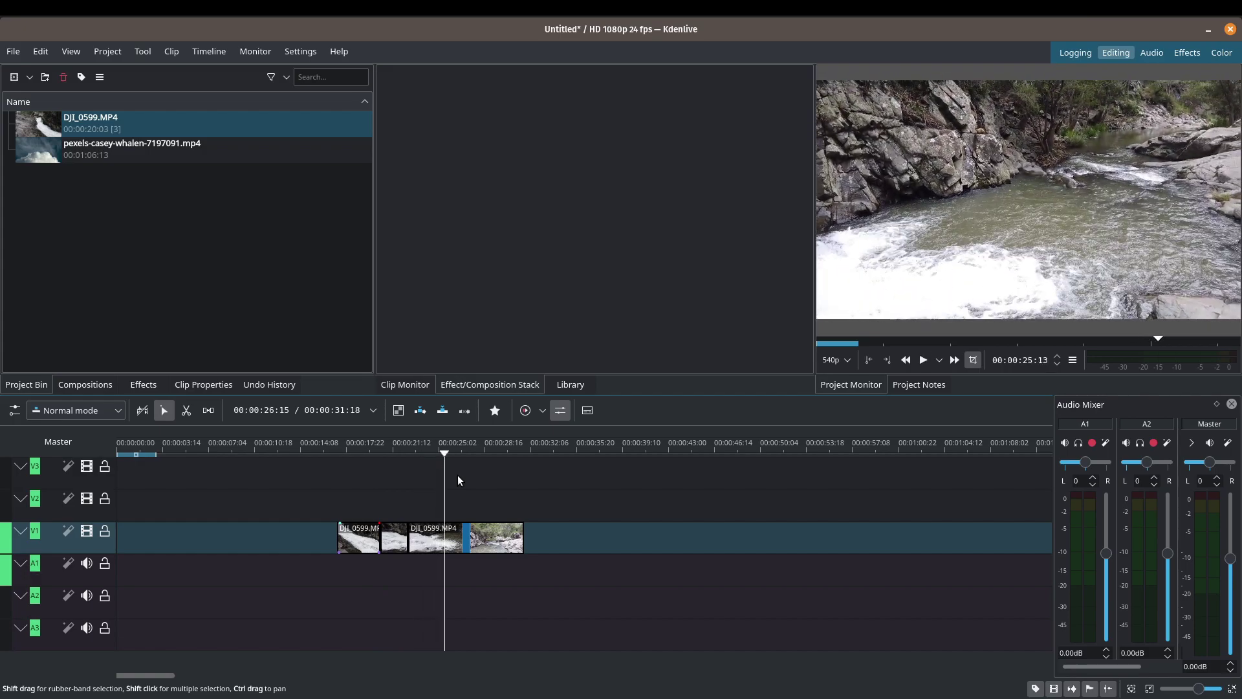
Step: Delete all waterfall sections from the timeline and place the cloud clip from the project bin on V1
key("ctrl+a")
key("Delete")
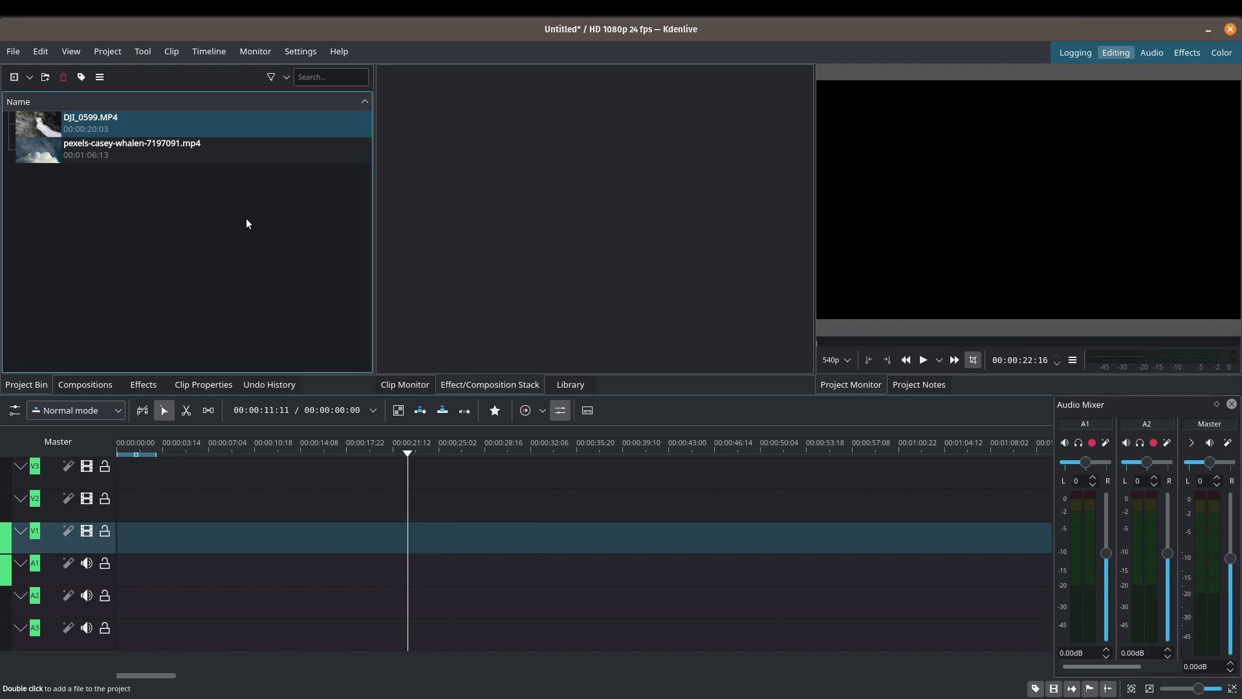
left_click_drag(220, 148, 262, 539)
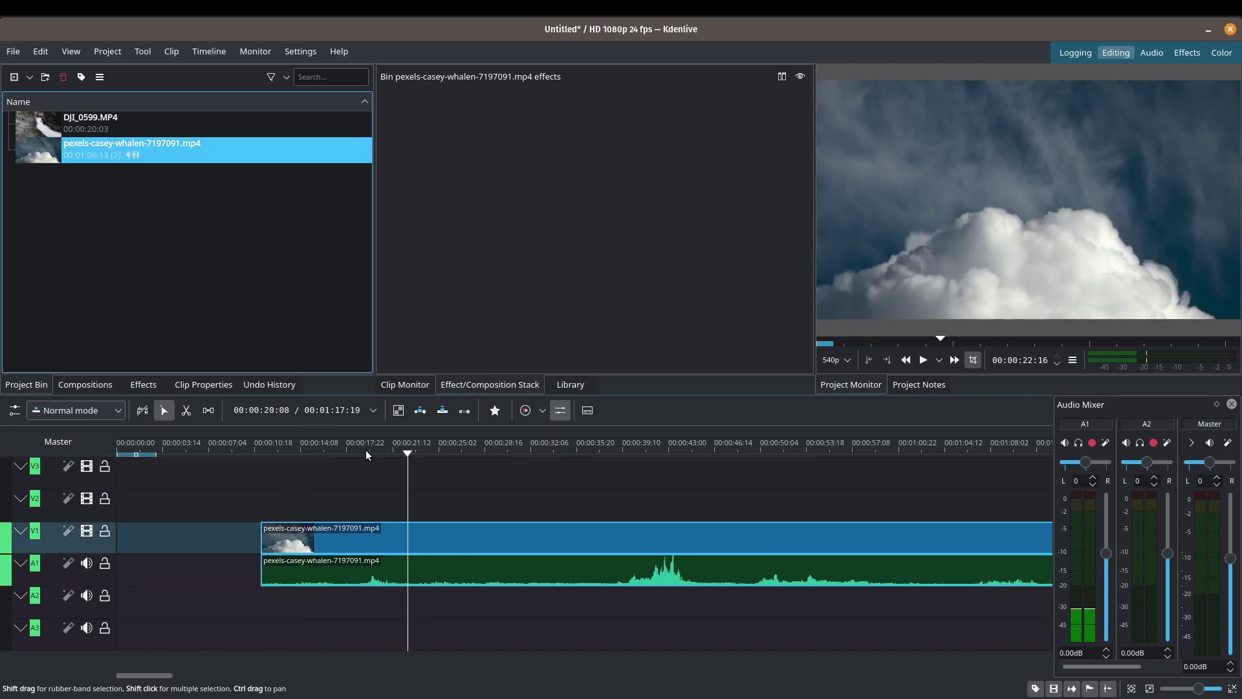
Step: Ungroup the cloud clip and delete its audio from A1, keeping only the video on V1
left_click(432, 550)
right_click(433, 550)
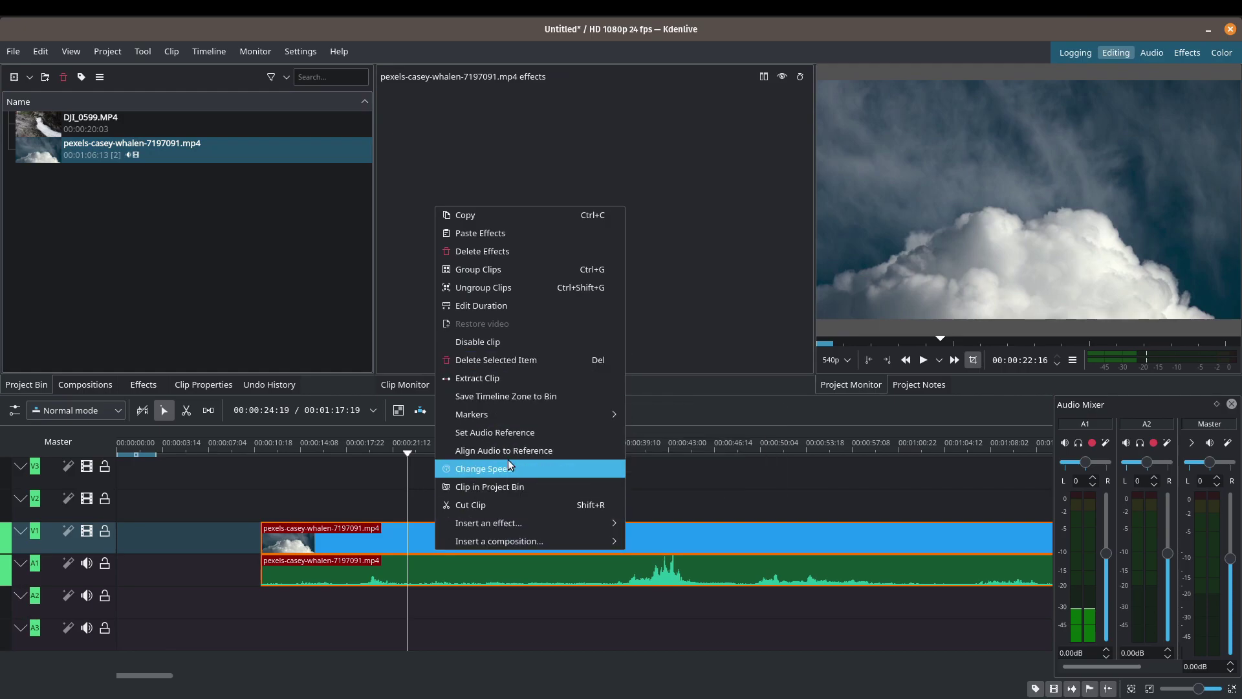
key("Escape")
key("ctrl+z")
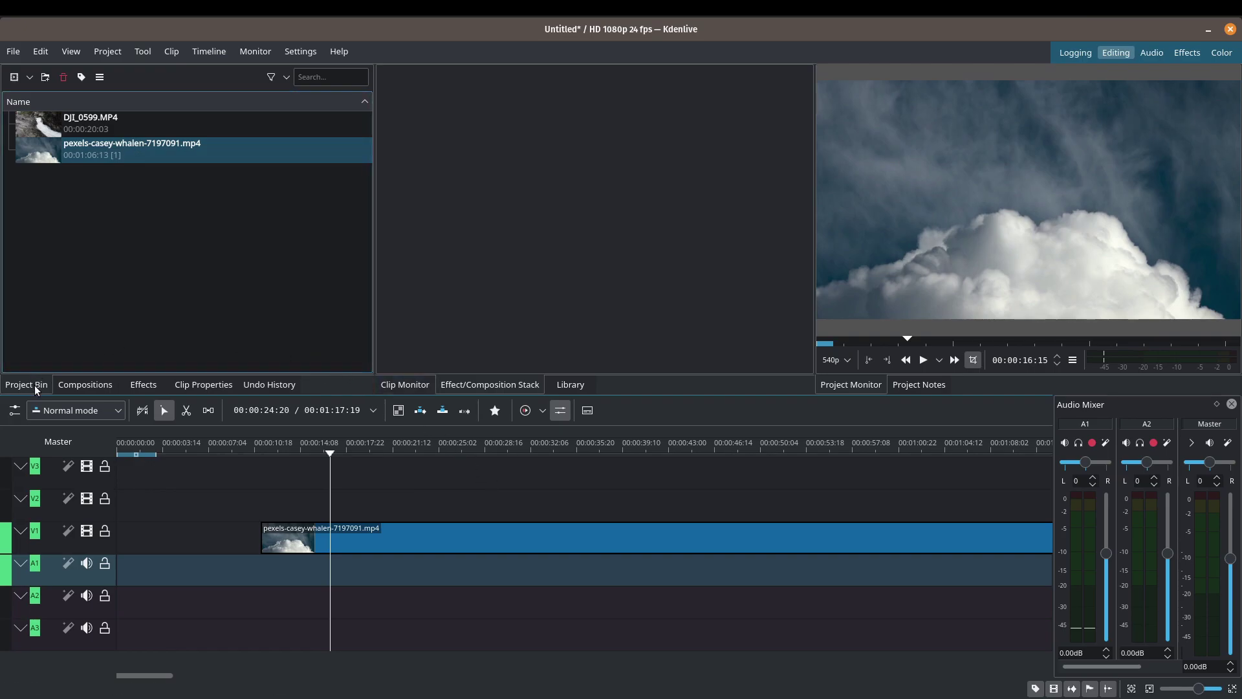
Step: Search the effects for "trans" and apply the Transform effect to the cloud clip on V1
left_click(141, 391)
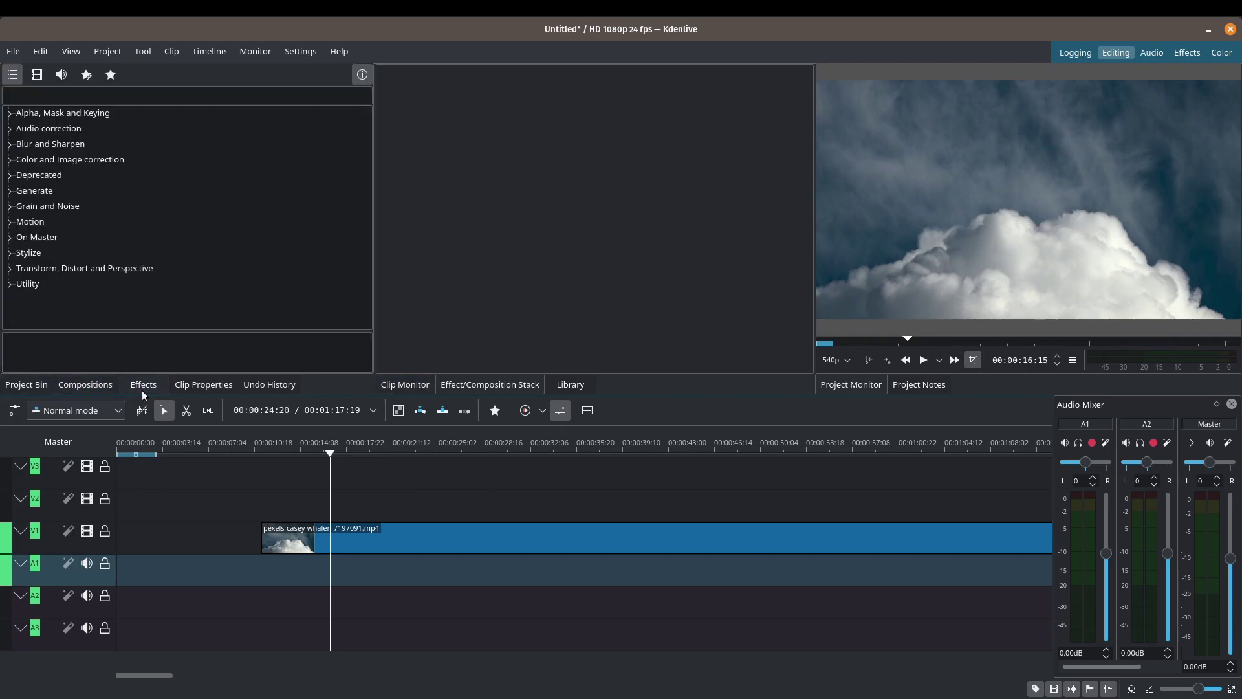
left_click(198, 100)
type("tra")
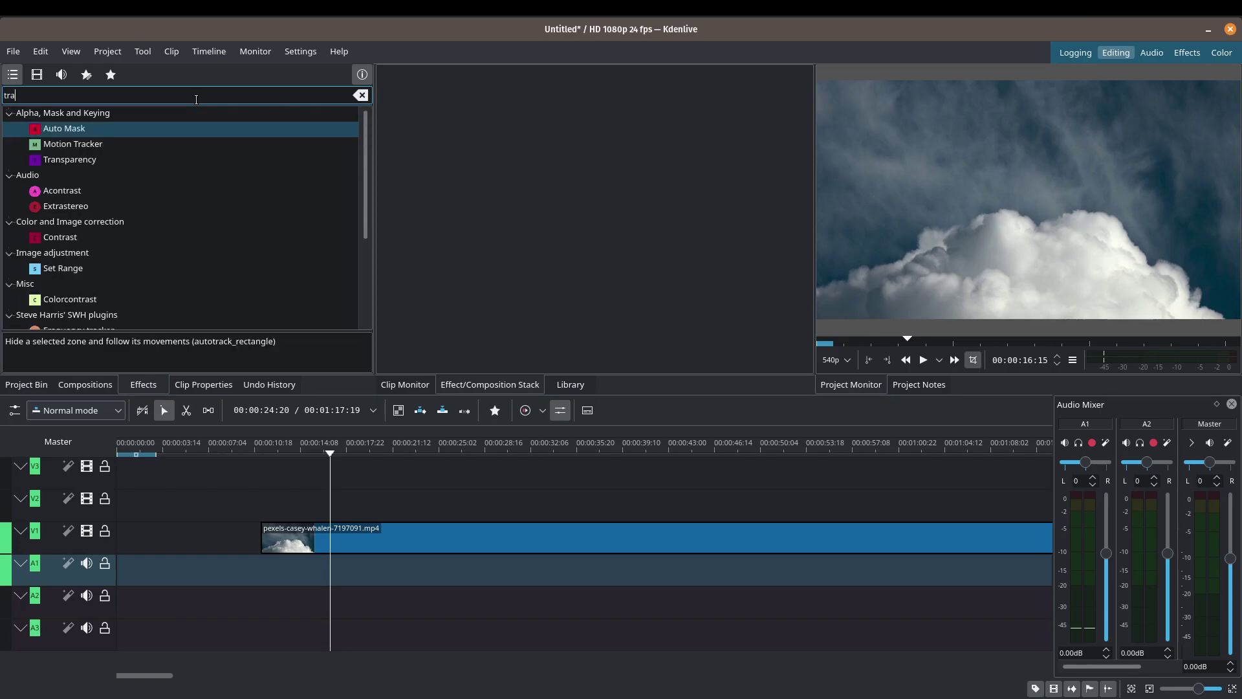
type("ns")
left_click_drag(123, 237, 448, 539)
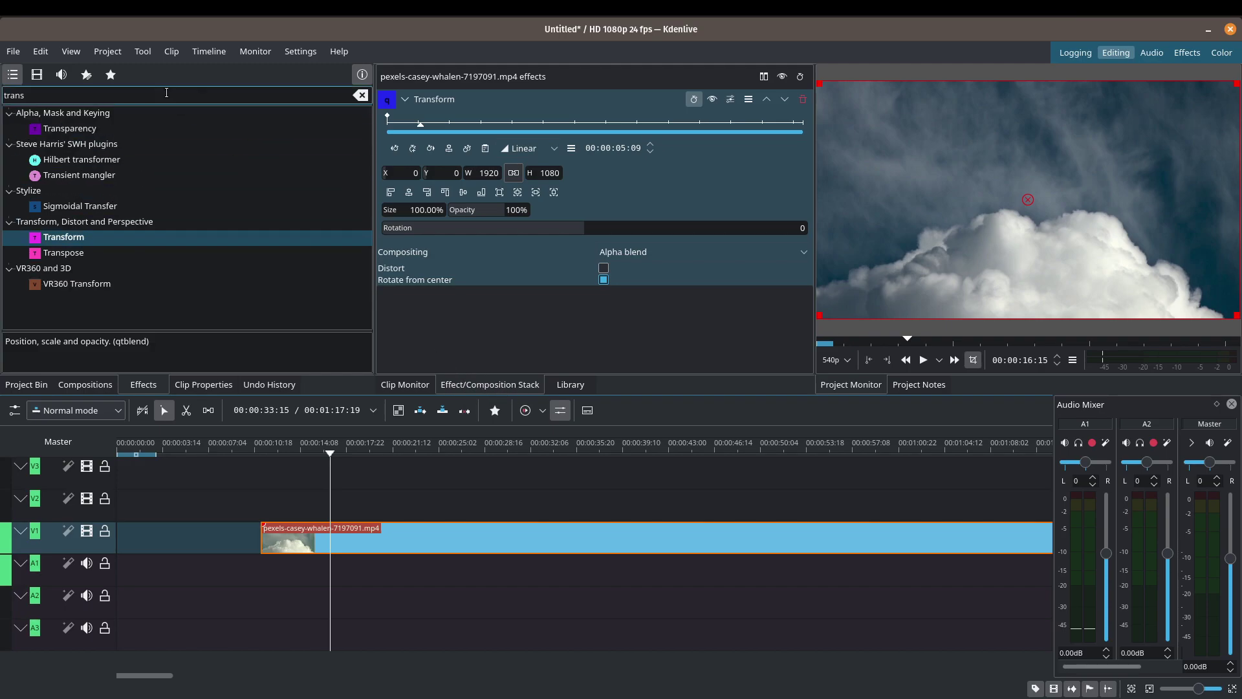
Step: Try repositioning the cloud image within the frame and scaling it down to about 64%, toggling the aspect ratio lock
left_click(79, 55)
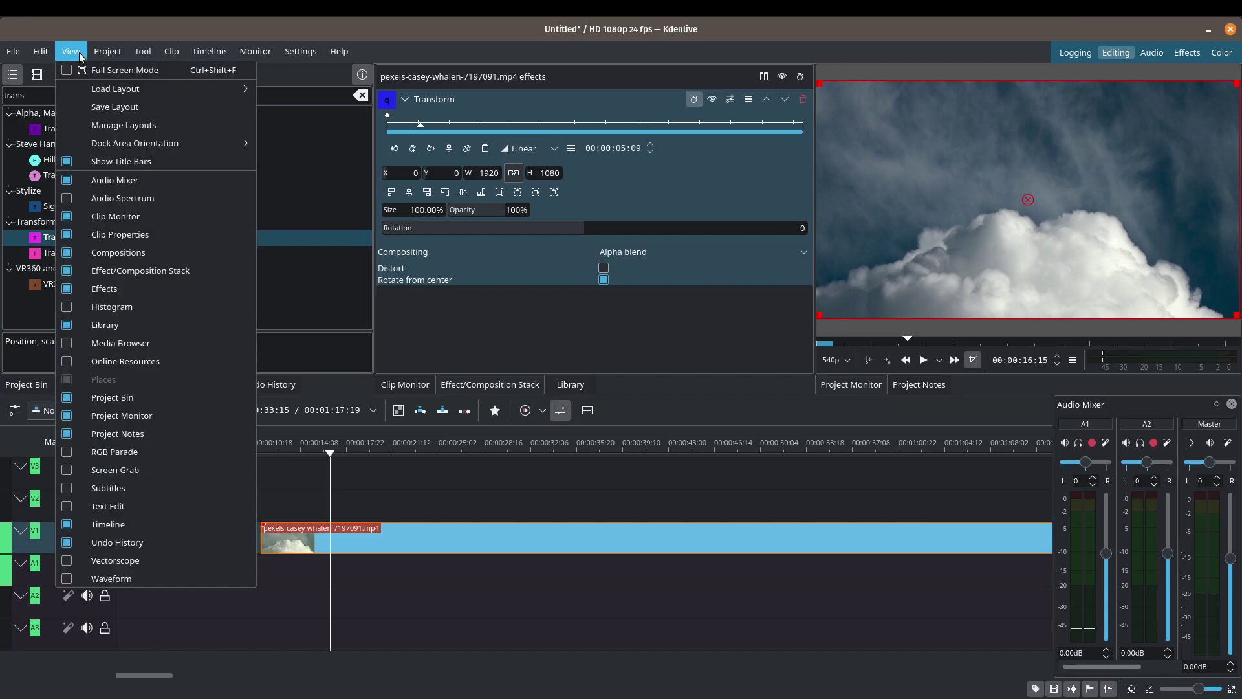
left_click(126, 272)
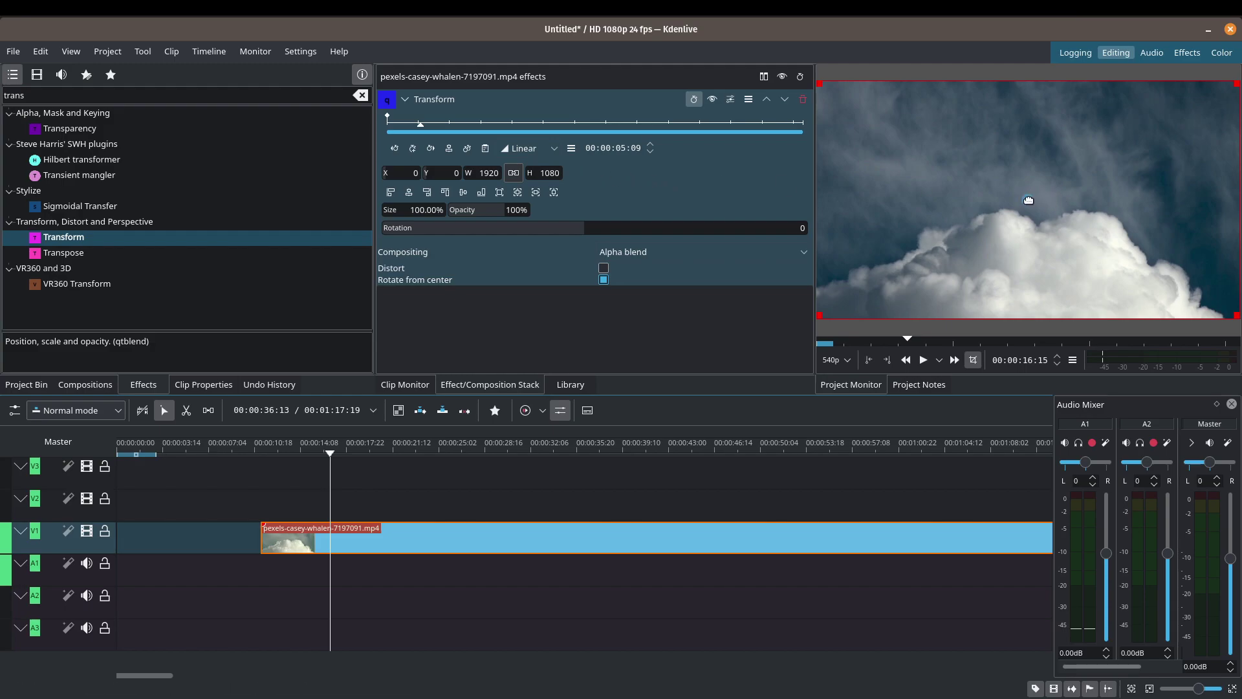
mouse_move(1029, 200)
left_mouse_down()
mouse_move(1056, 200)
mouse_move(941, 202)
mouse_move(925, 215)
mouse_move(924, 246)
mouse_move(1048, 249)
mouse_move(1007, 161)
mouse_move(1018, 194)
left_mouse_up()
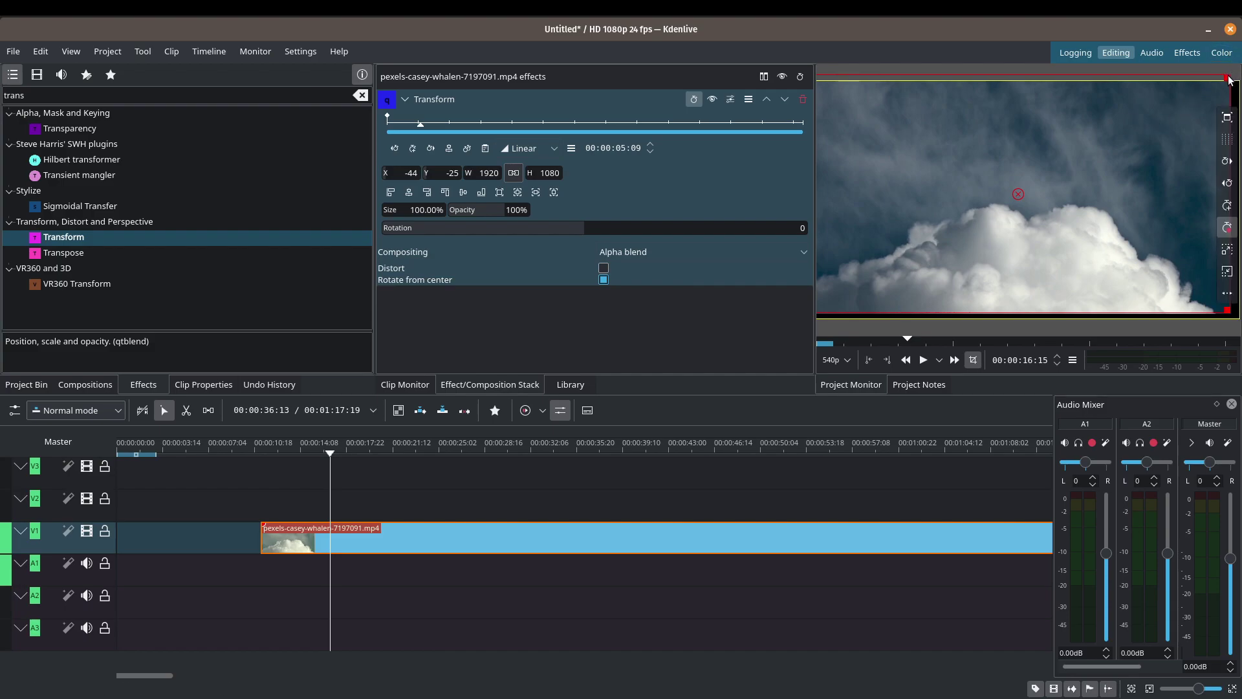
left_click_drag(1228, 78, 1061, 192)
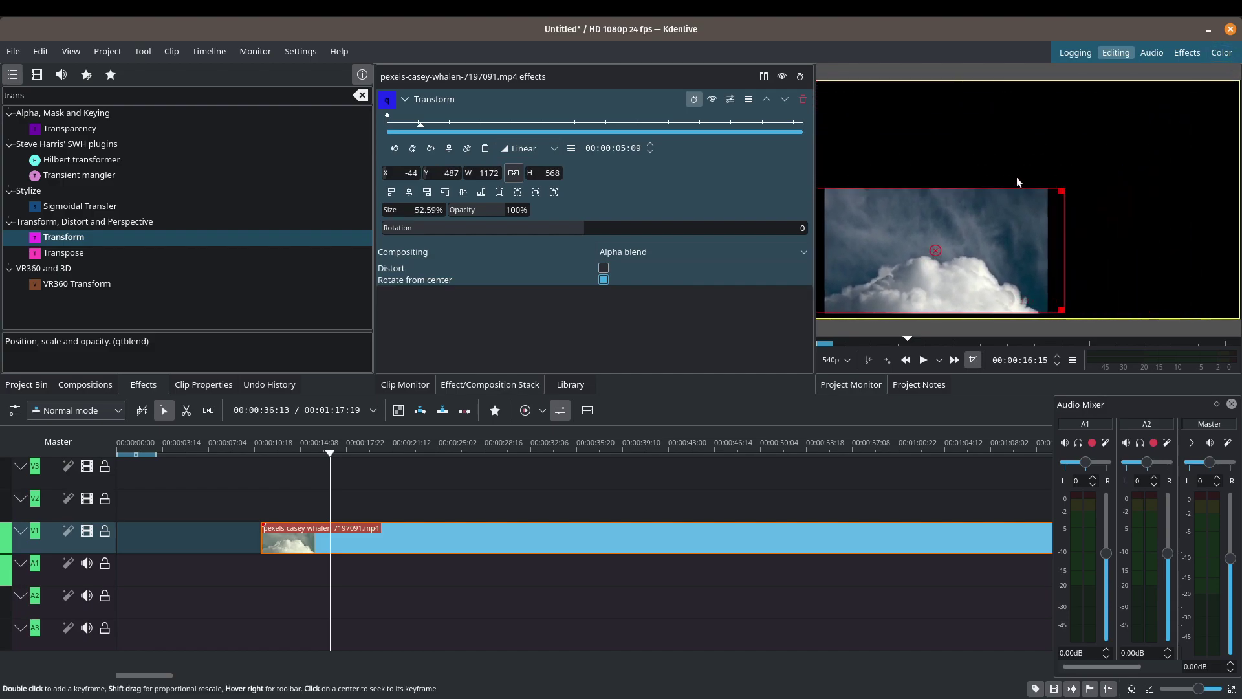
left_click(515, 173)
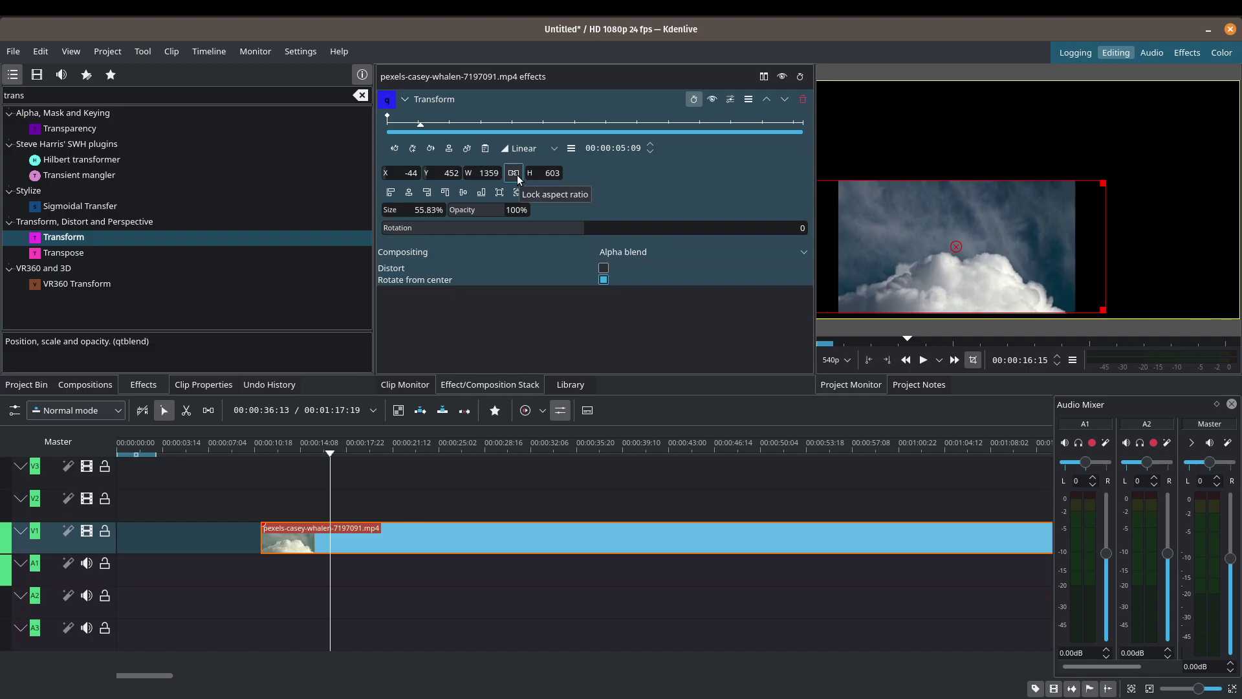
left_click(514, 173)
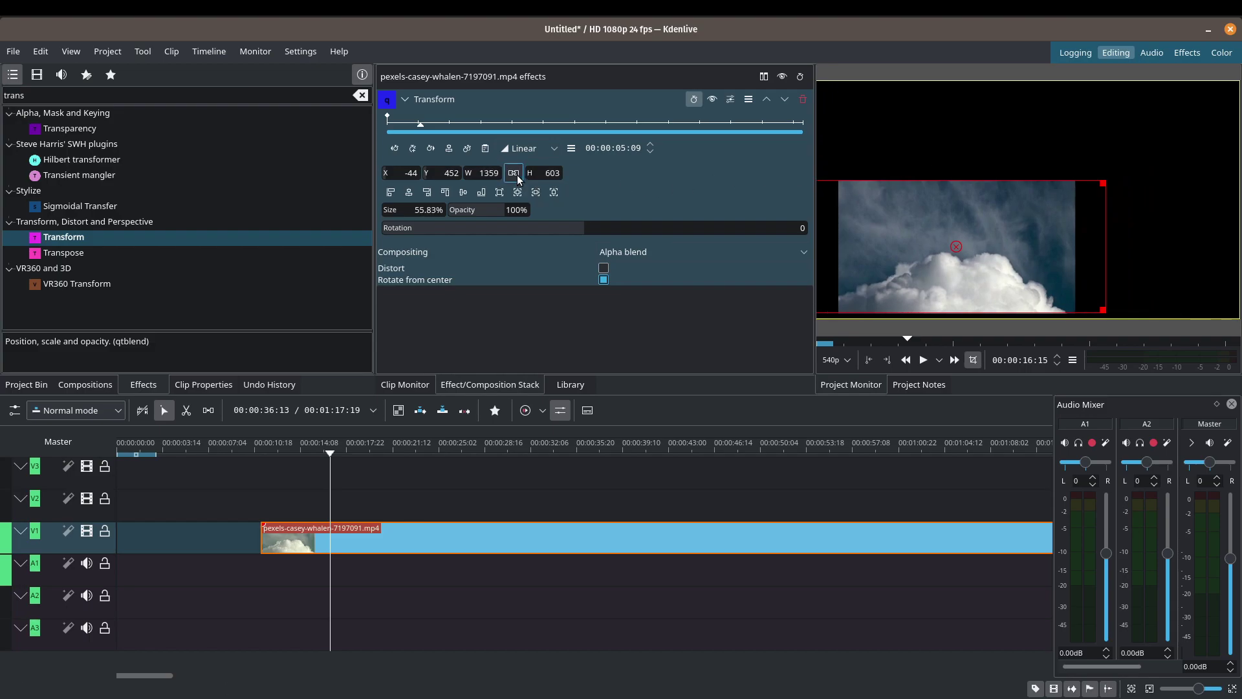
left_click(516, 176)
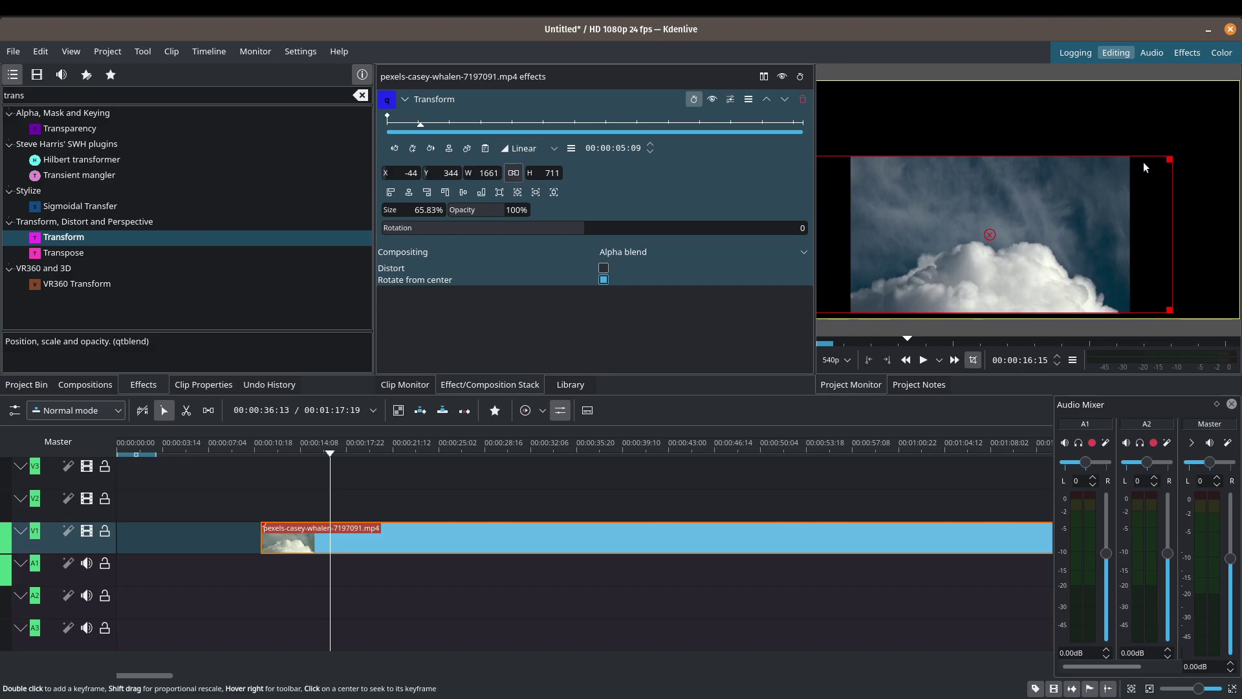
mouse_move(1168, 160)
left_mouse_down()
mouse_move(1137, 178)
mouse_move(1158, 161)
left_mouse_up()
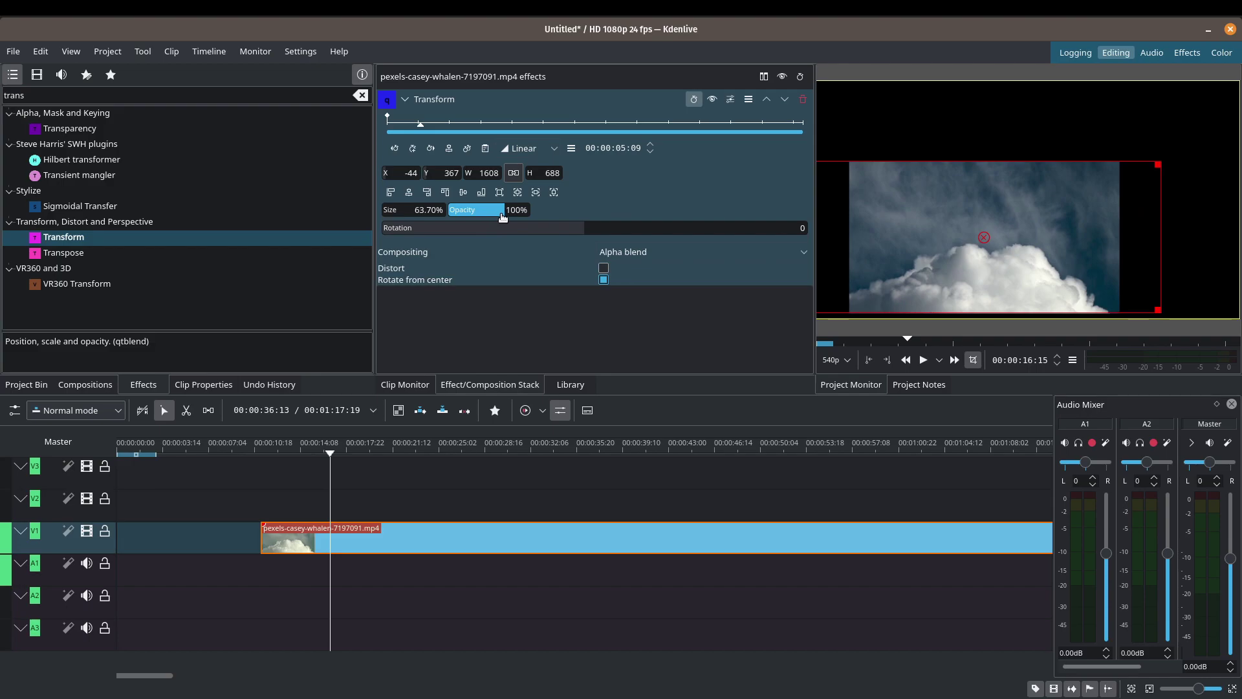
Step: Keep the cloud image's opacity at 100% and set its Transform rotation to 10
left_click_drag(501, 215, 528, 221)
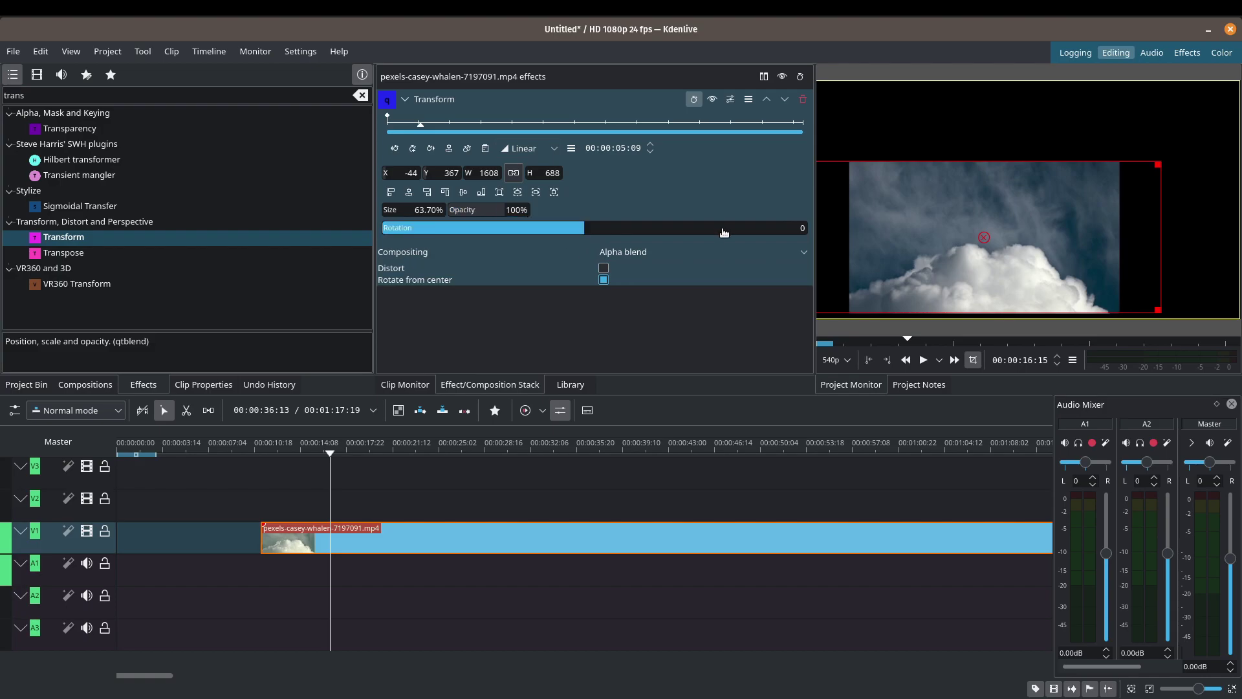
left_click_drag(581, 229, 590, 231)
left_click(409, 173)
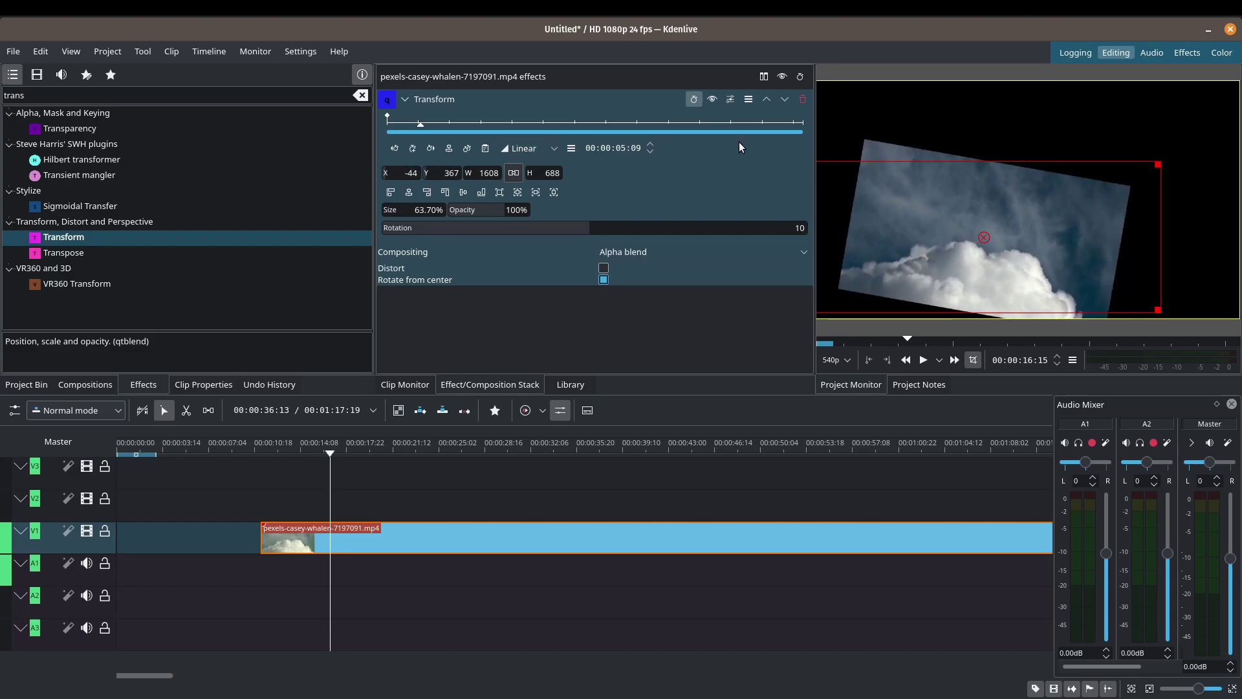
Step: Remove the modified Transform effect from the cloud clip and apply a fresh Transform effect to it
left_click(803, 102)
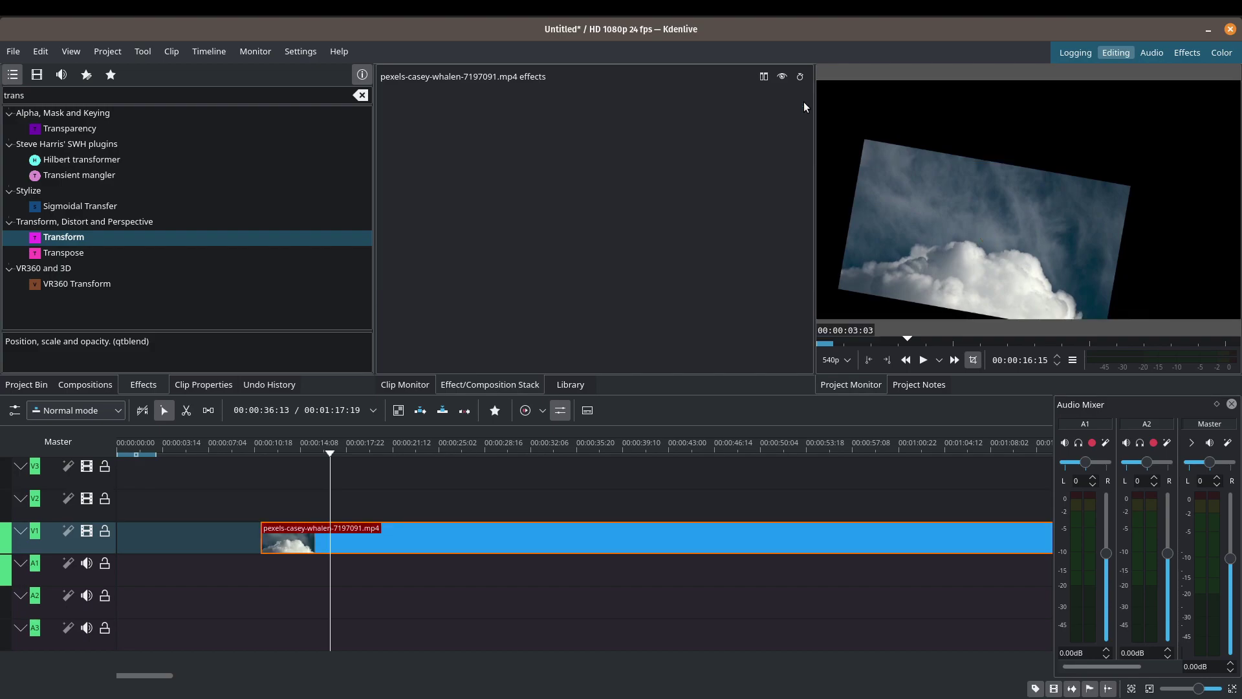
left_click(54, 244)
left_click_drag(54, 244, 456, 539)
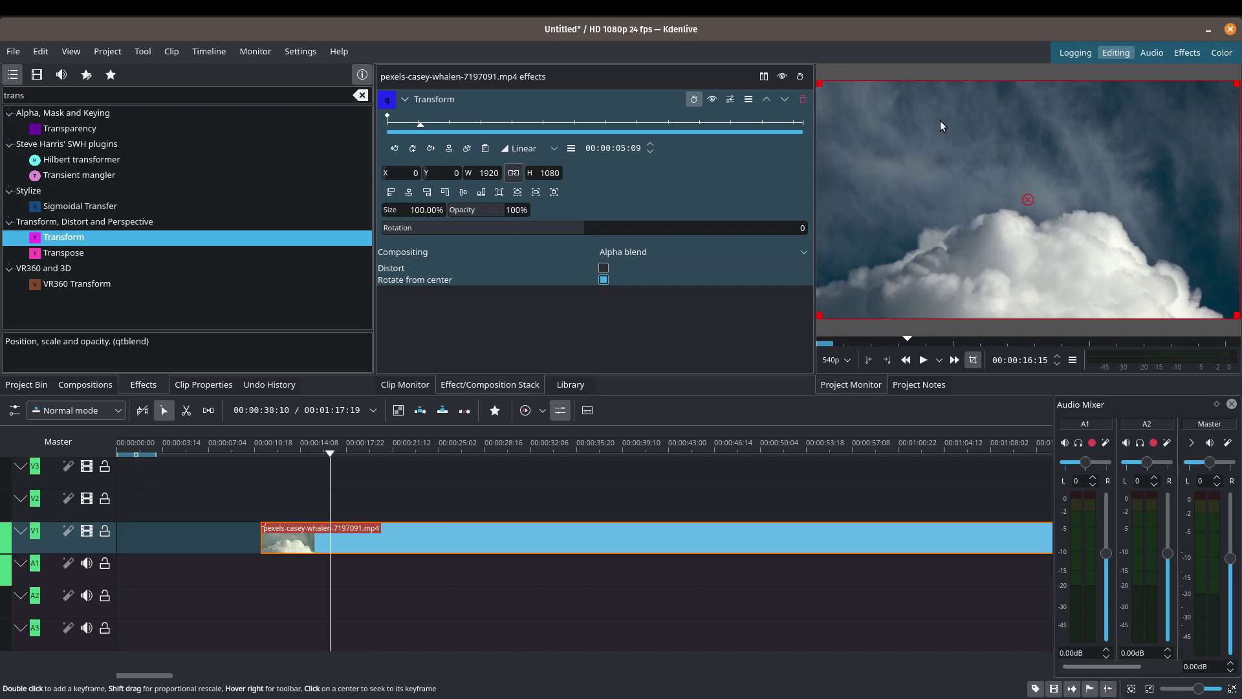
Step: Set the cloud clip's Transform size to 120% and shift the image to about X -372, Y -82
left_click(413, 209)
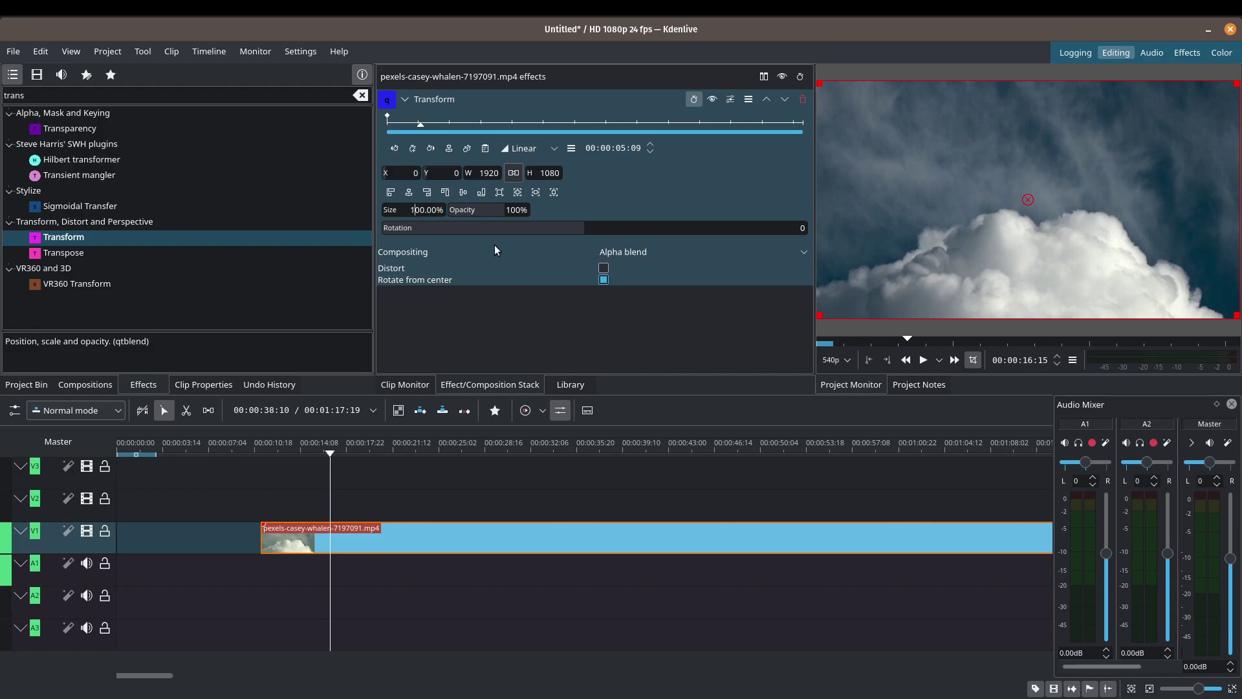
key("shift+Right")
type("2")
key("Tab")
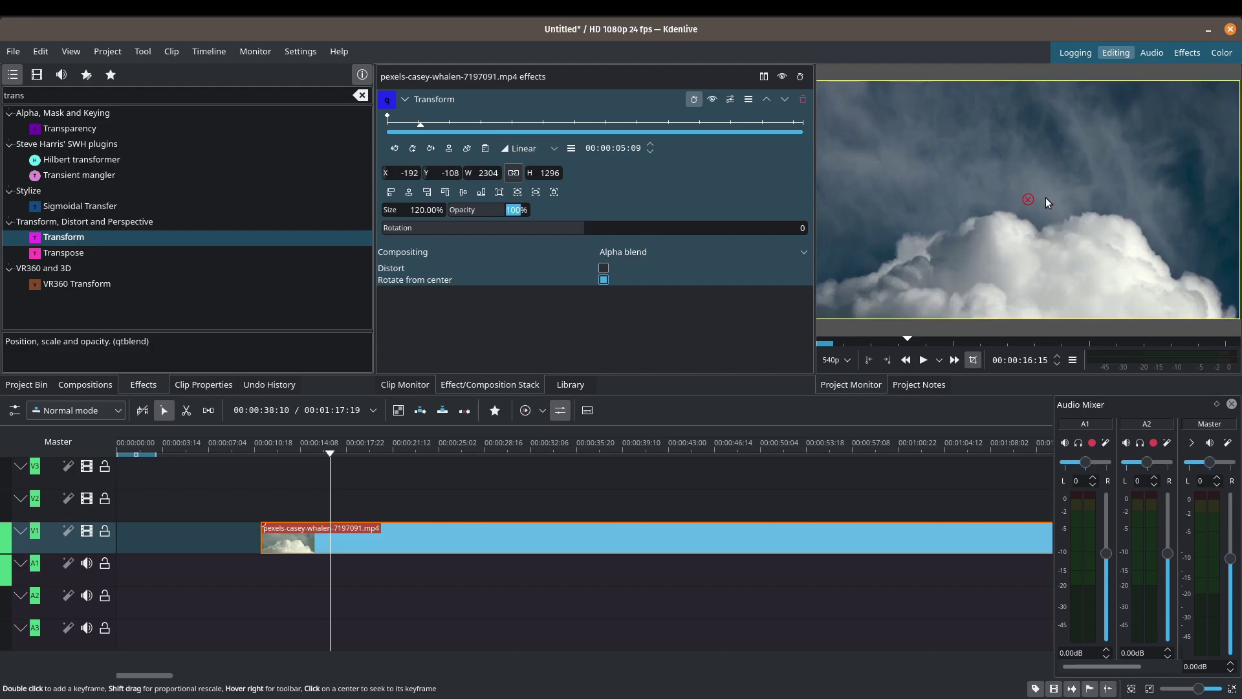
mouse_move(1032, 201)
left_mouse_down()
mouse_move(1050, 200)
mouse_move(991, 208)
left_mouse_up()
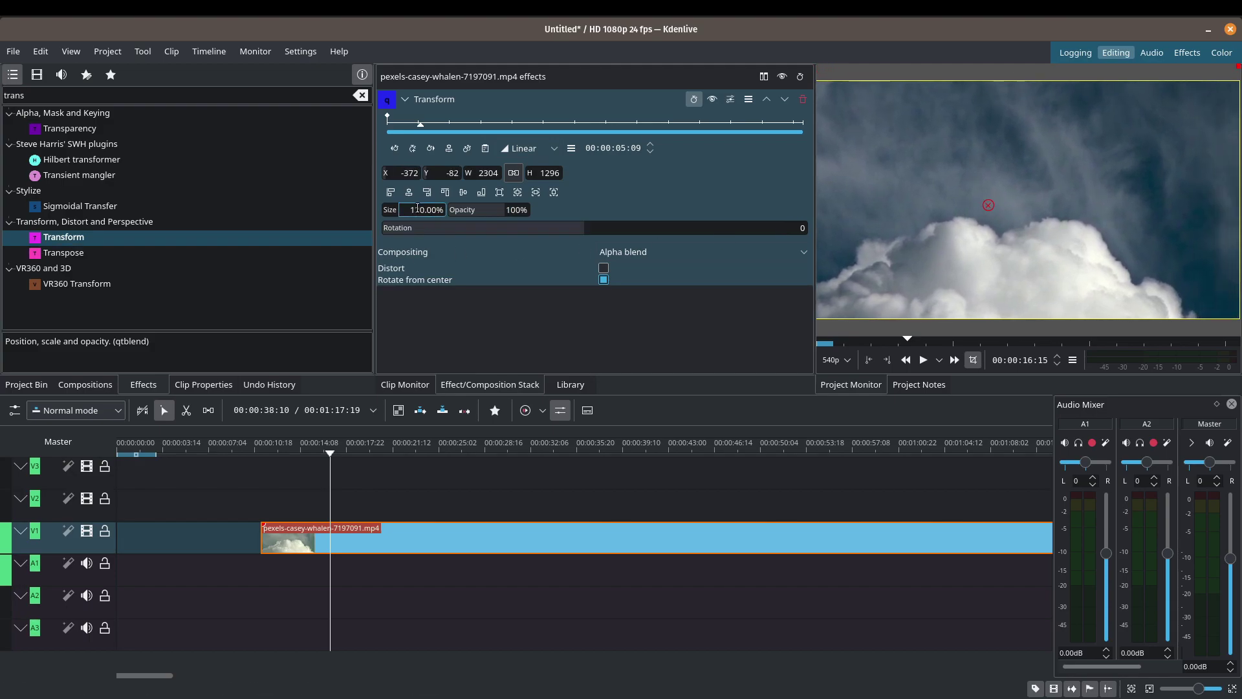
Step: Set the cloud clip's Transform size to 150% and shift the image to about X -541, Y -280
left_click_drag(414, 209, 420, 209)
type("5")
key("Tab")
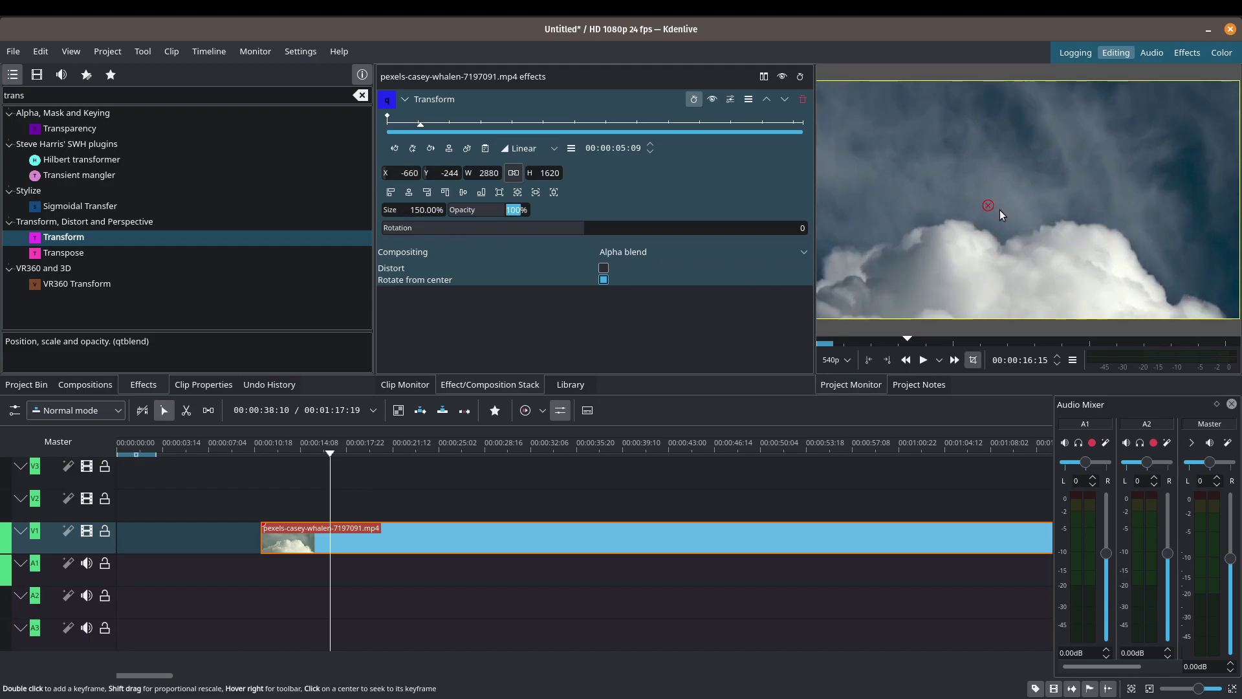
left_click_drag(995, 207, 1016, 199)
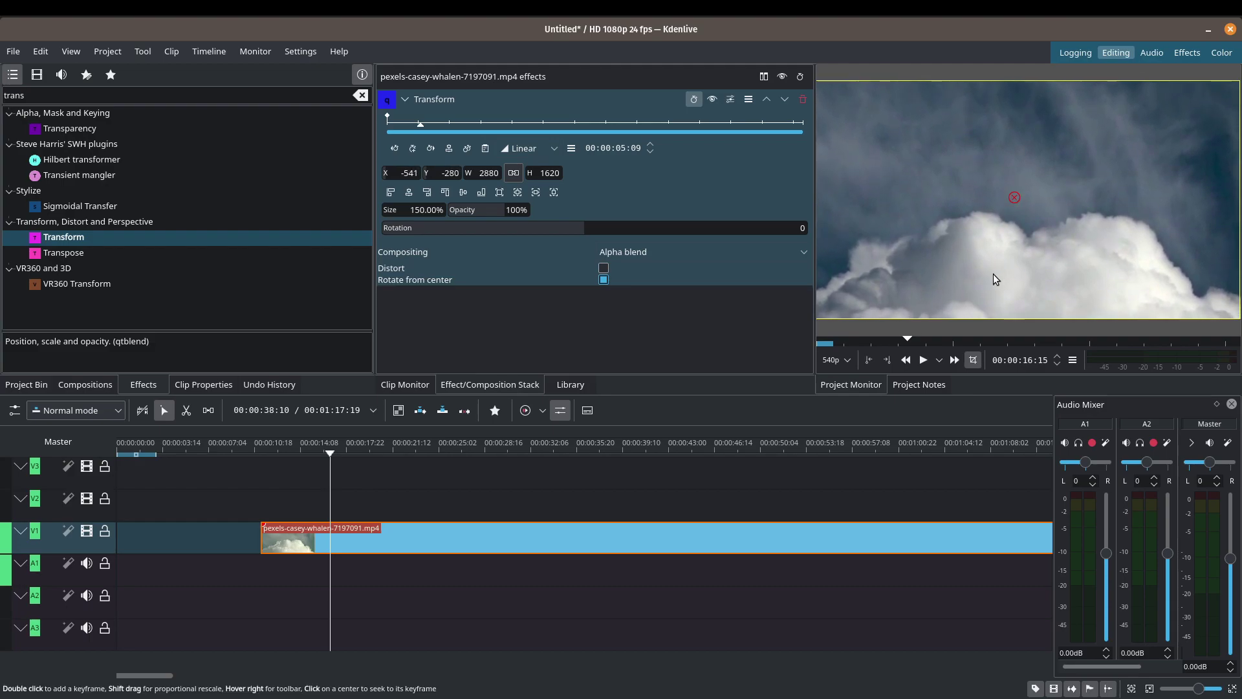
Step: Try left and top alignment on the enlarged cloud image, centre it horizontally and vertically, and play a short preview
left_click(391, 192)
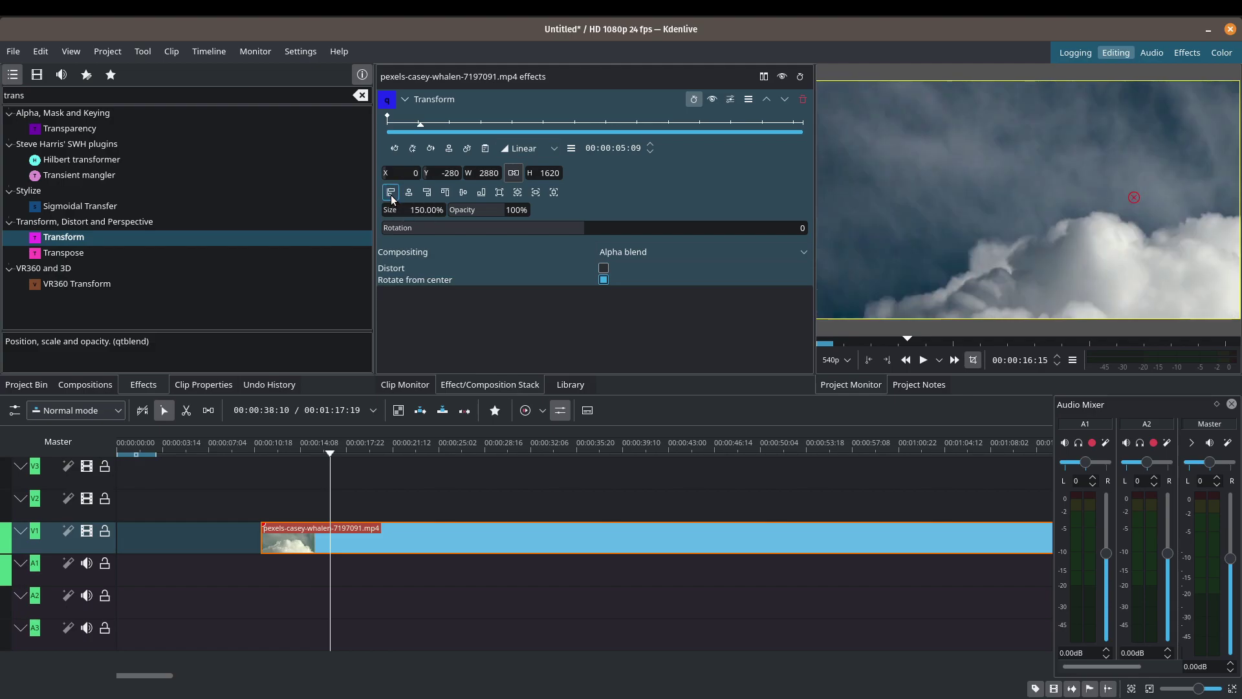
left_click(449, 191)
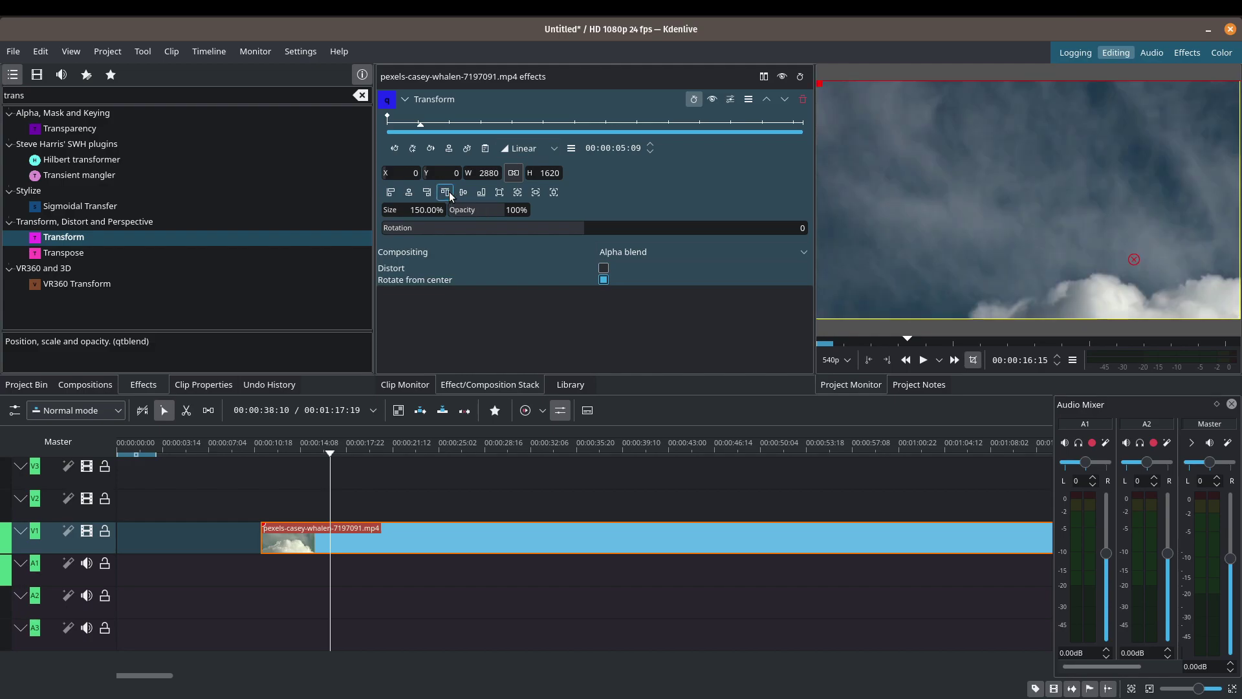
left_click(410, 196)
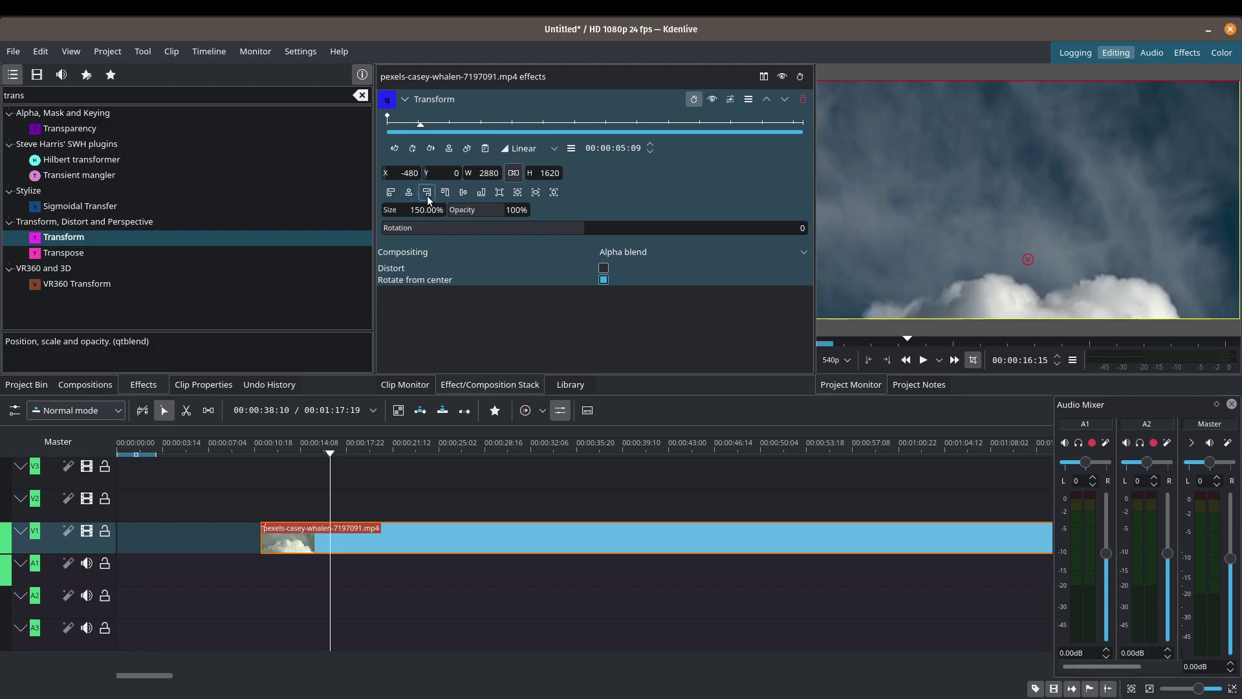
left_click(463, 195)
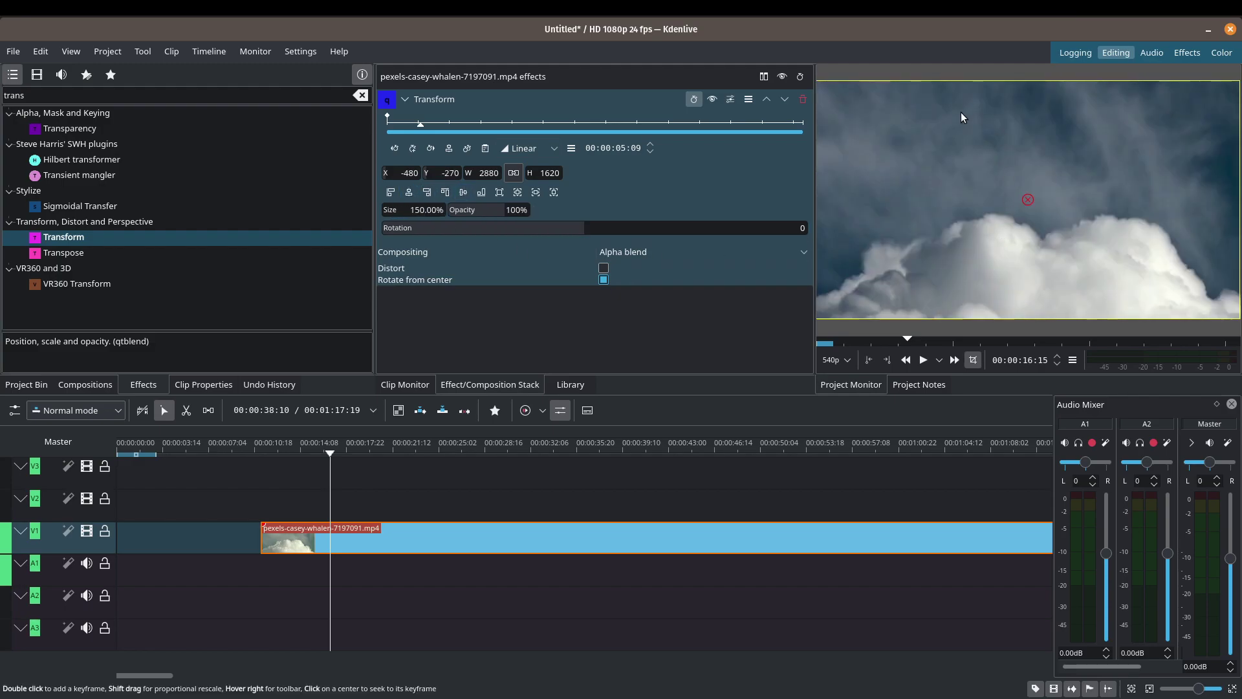
left_click(923, 361)
left_click(924, 360)
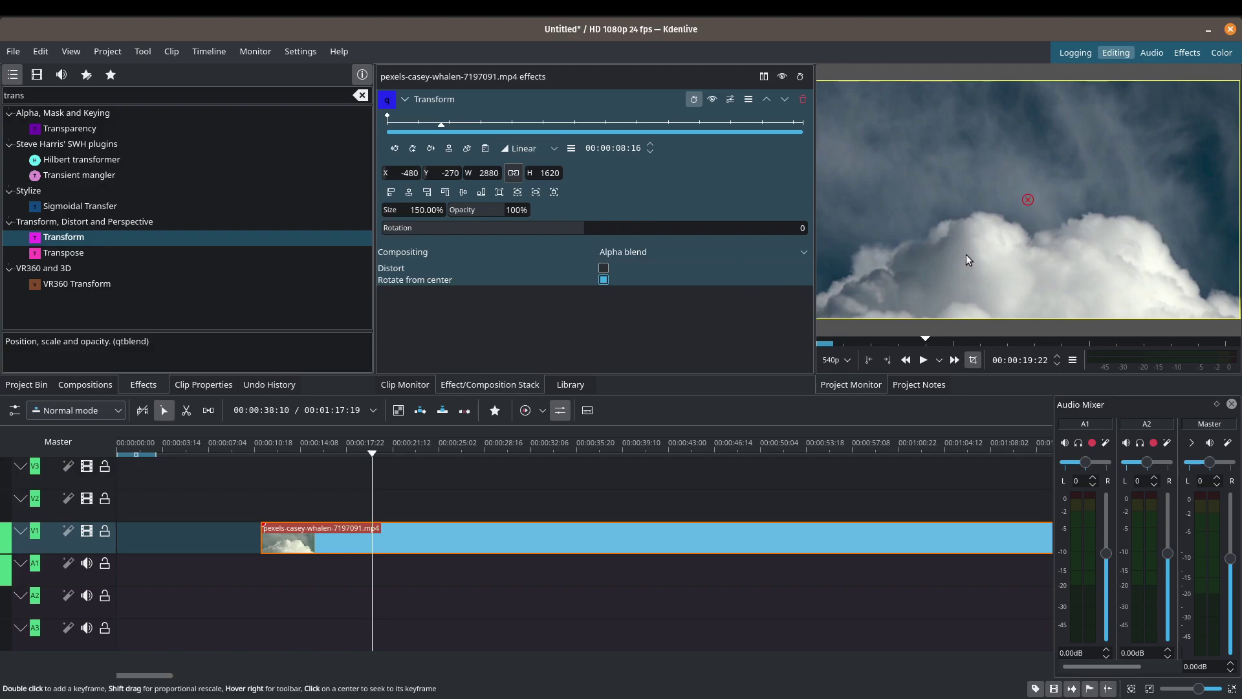
Step: Place DJI_0599.MP4 from the project bin on V1 with its audio on A1, keeping the cloud clip on V2
left_click(26, 384)
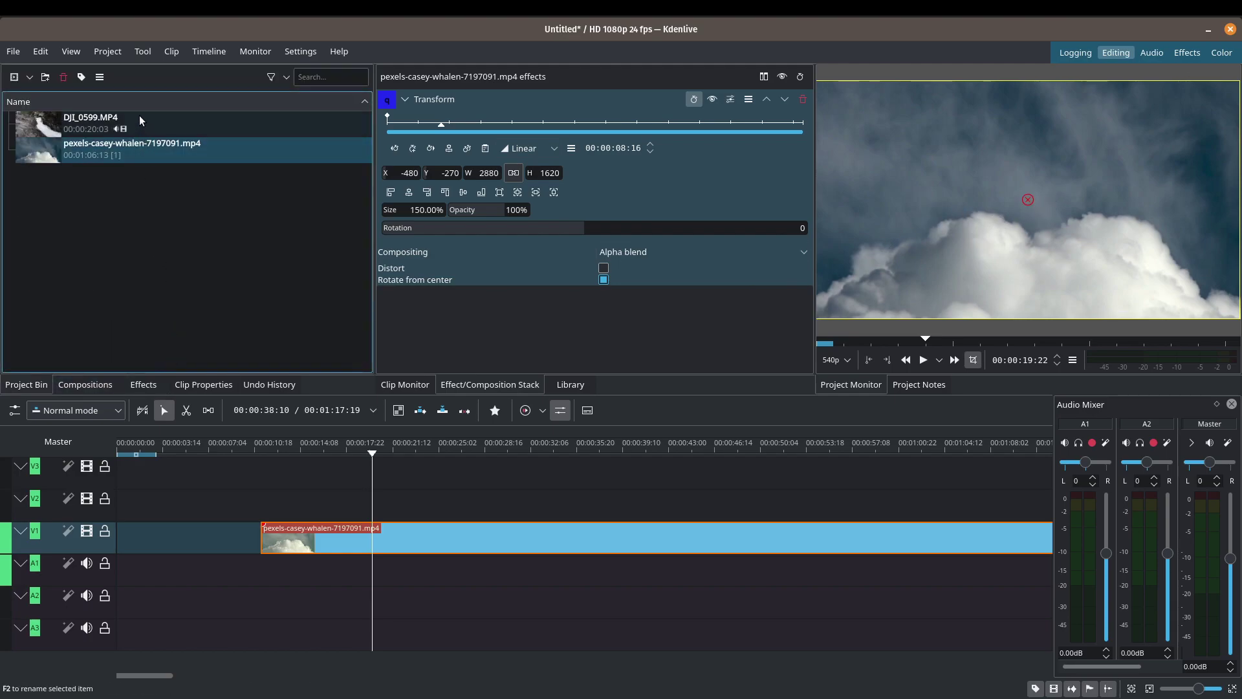
left_click_drag(139, 120, 535, 518)
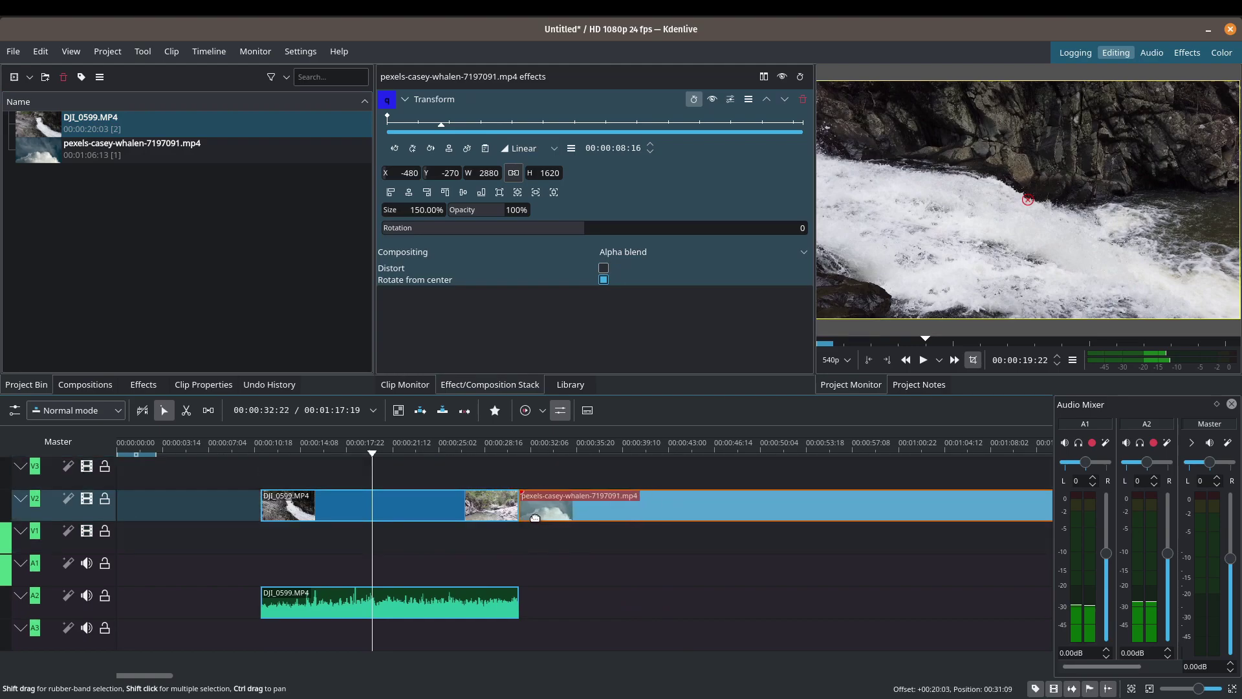
left_click_drag(336, 507, 331, 544)
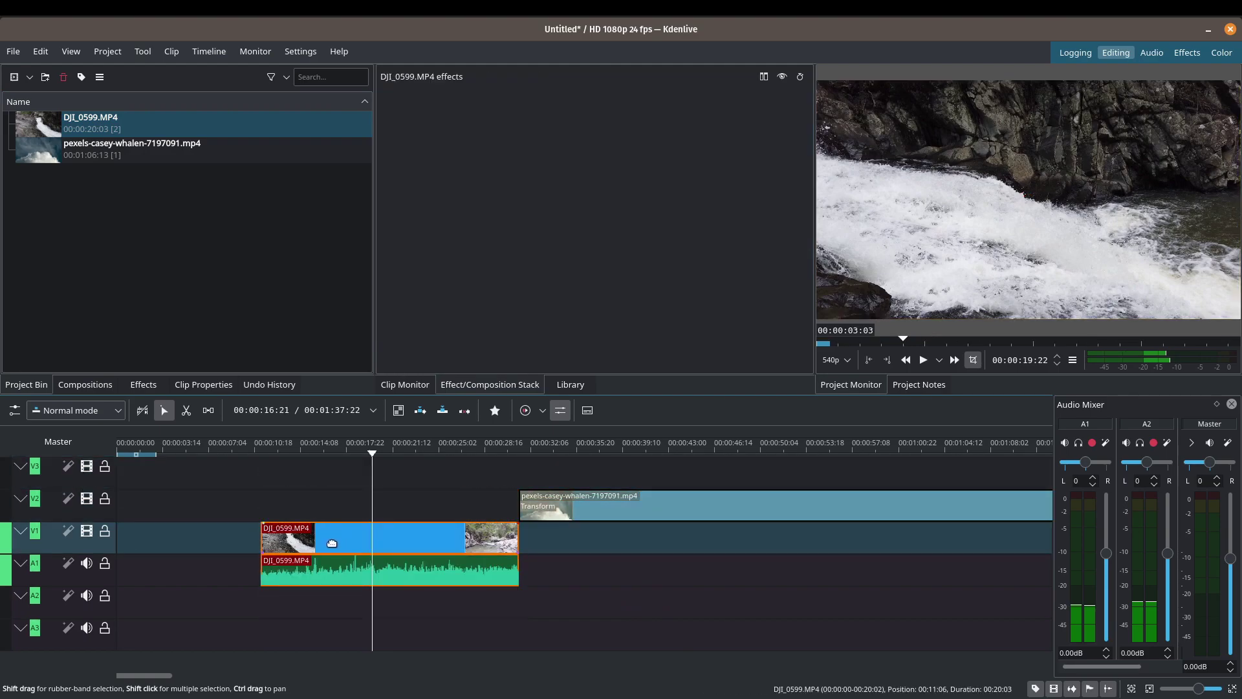
Step: Delete the DJI_0599.MP4 audio from A1 and move the cloud clip on V2 to start directly above the waterfall video
right_click(332, 573)
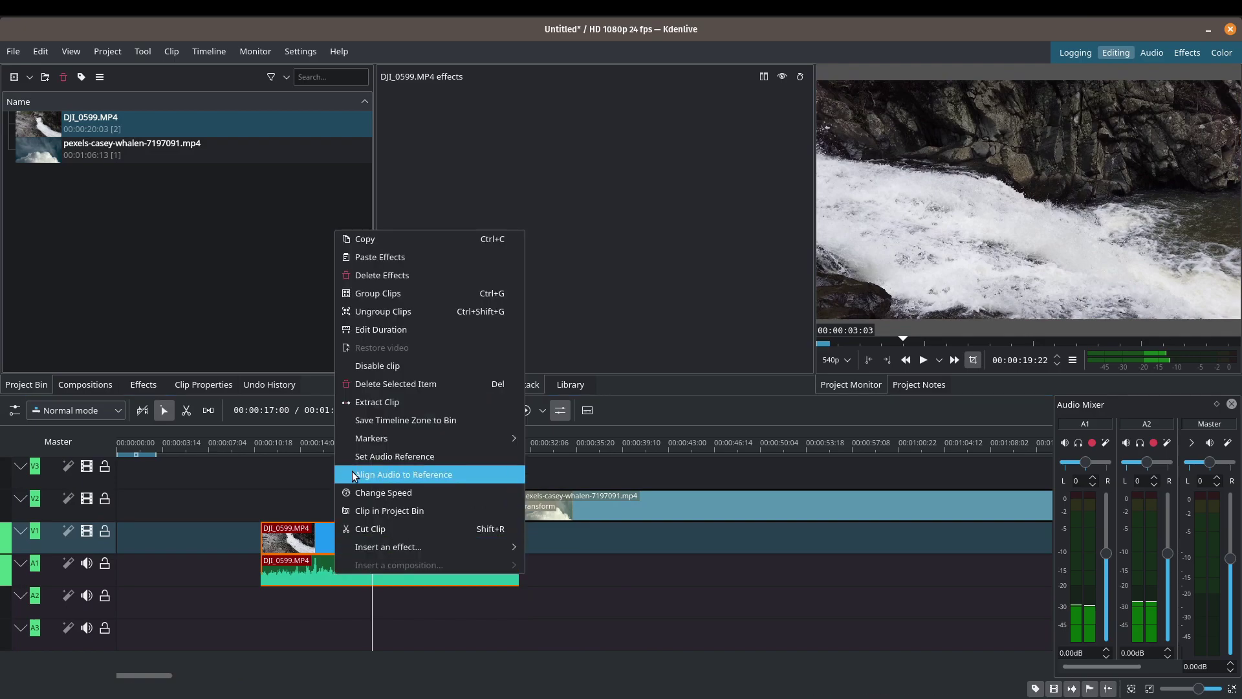
left_click(382, 384)
left_click_drag(700, 510, 452, 517)
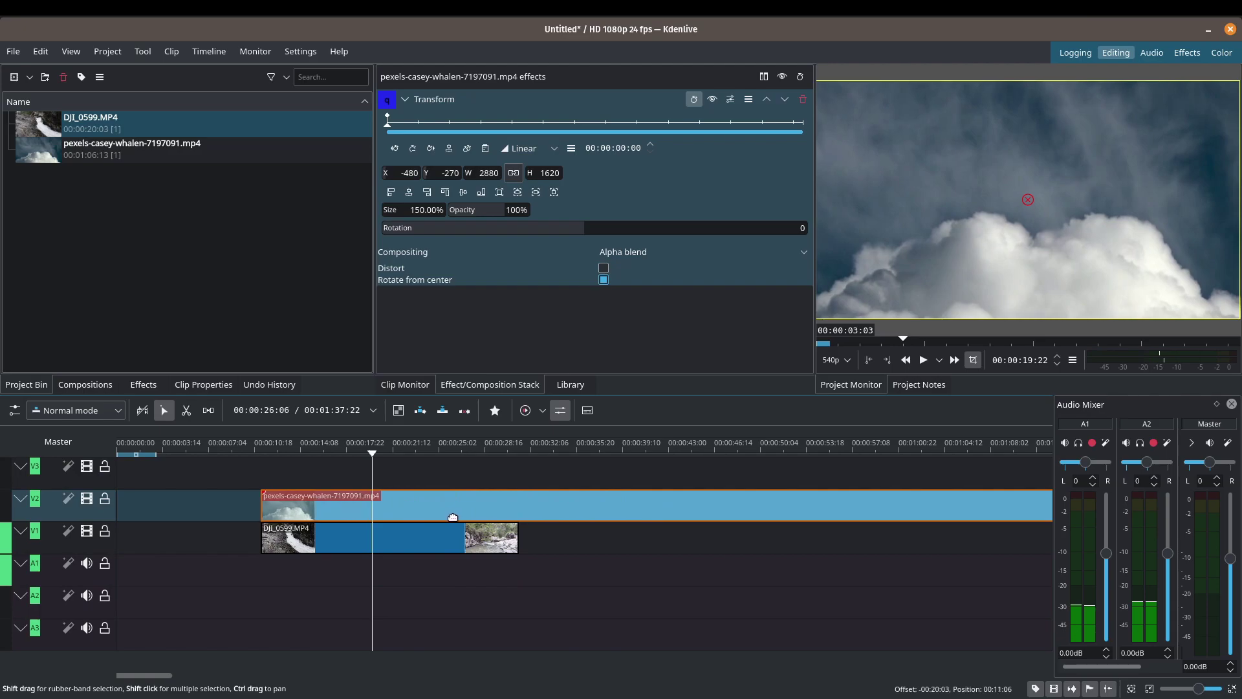
Step: Set the cloud clip's Transform size to 50% so that it overlays the waterfall video as a picture-in-picture
left_click_drag(370, 452, 353, 455)
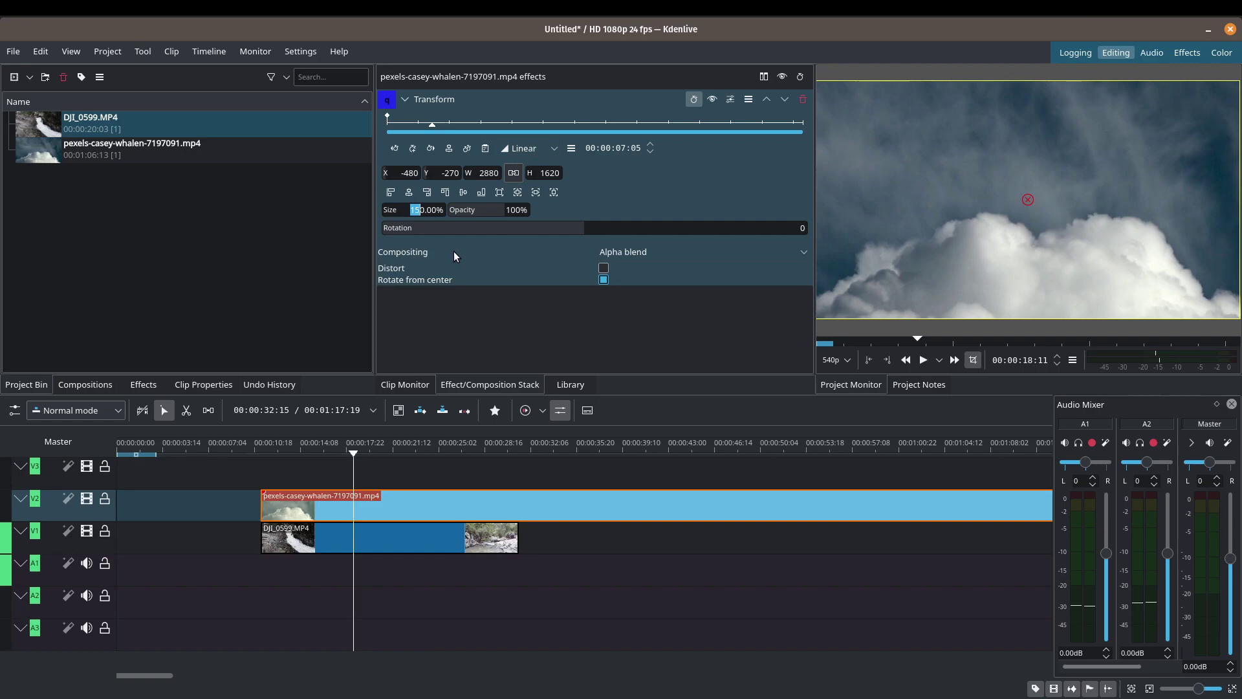
type("50")
key("Delete")
key("Tab")
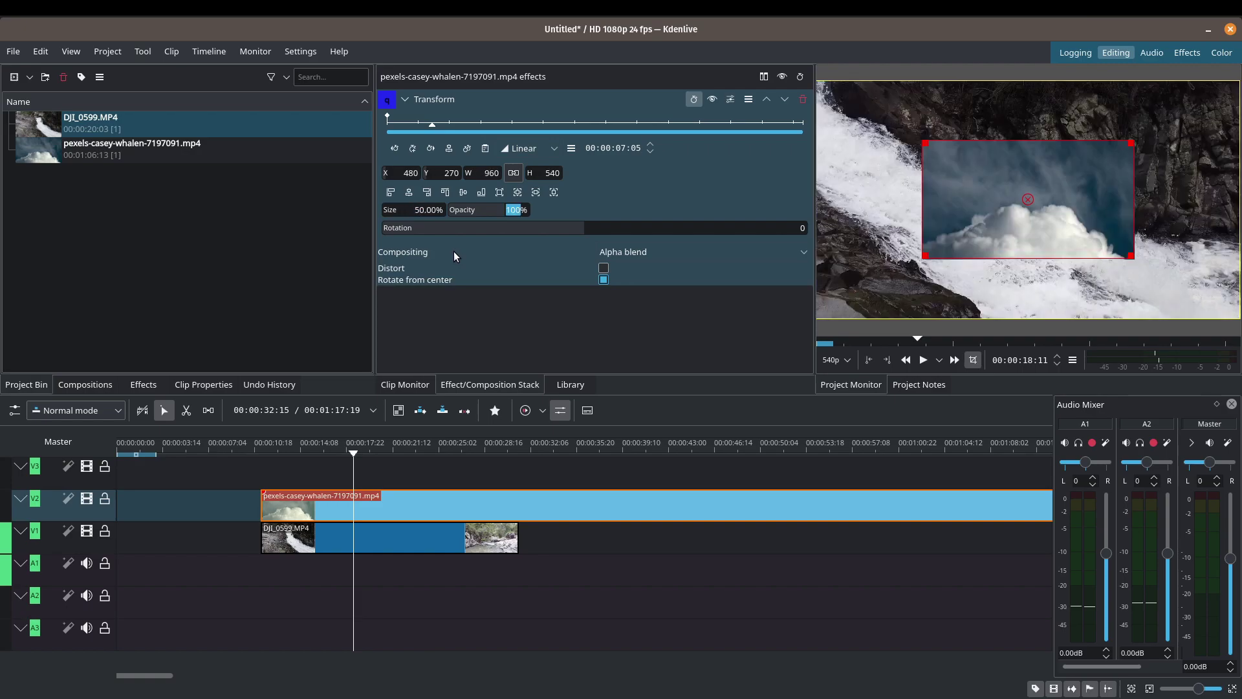
Step: Shrink the cloud overlay to about 20% in the lower-right corner of the video frame and play from the clips' start
left_click_drag(1029, 203, 1126, 253)
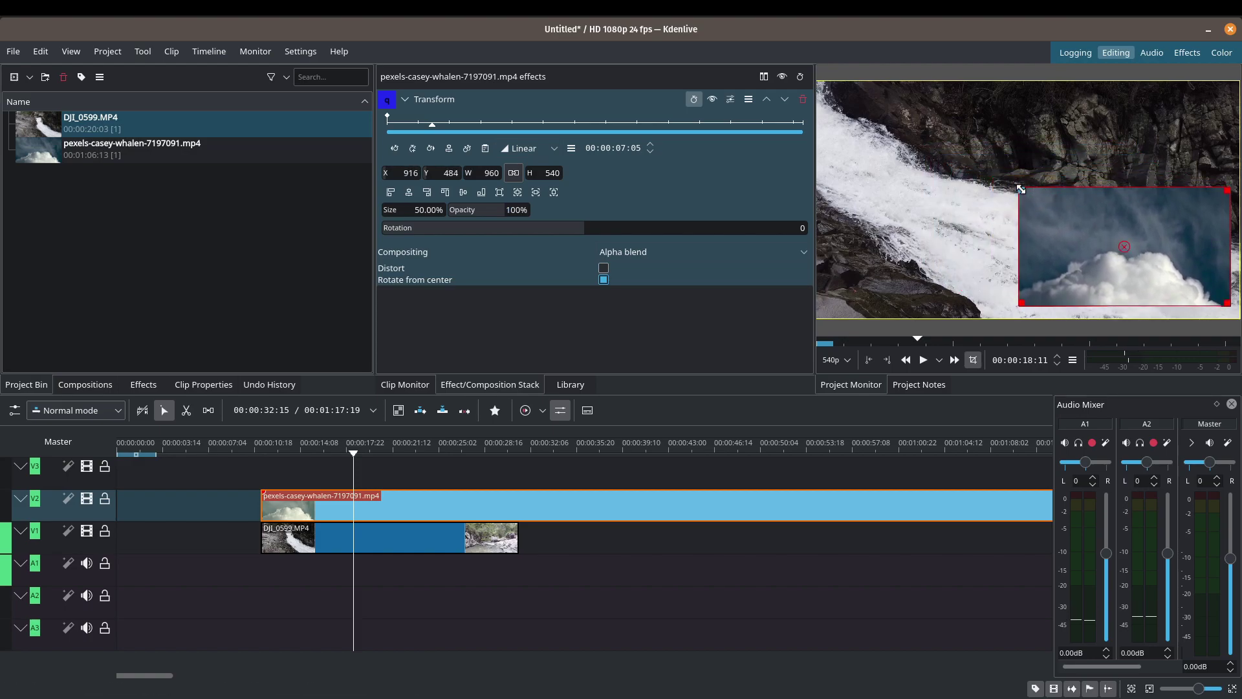
left_click_drag(1021, 189, 1190, 291)
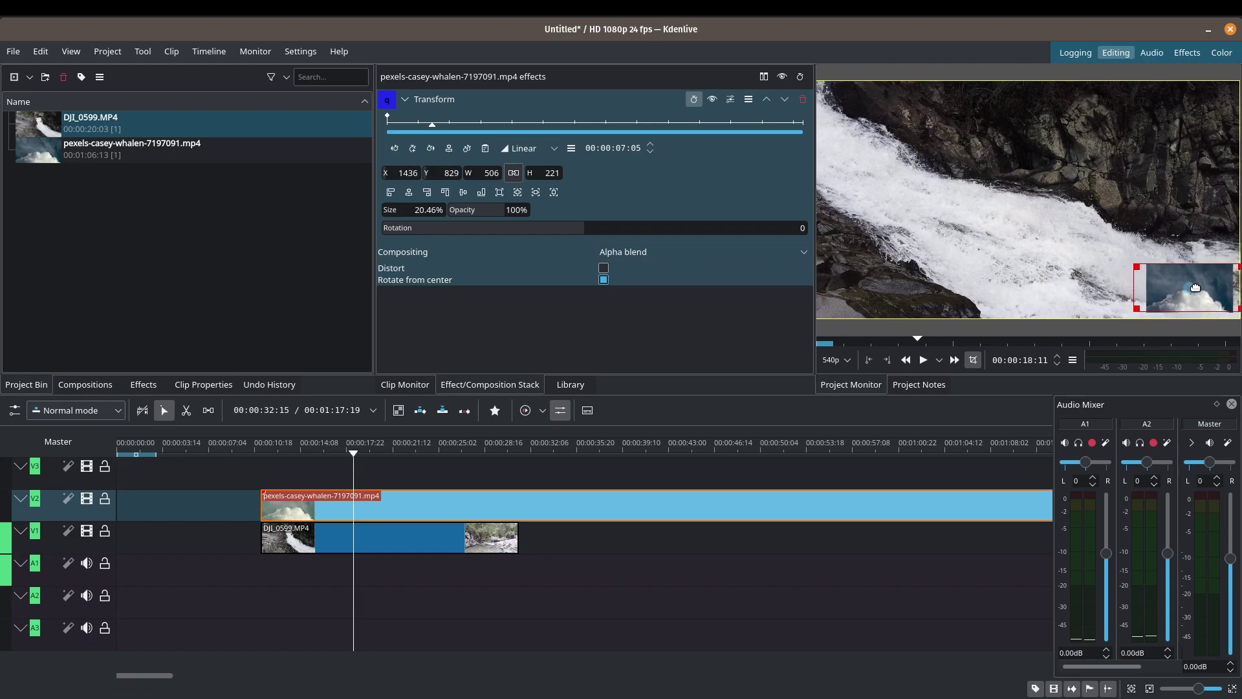
left_click(264, 464)
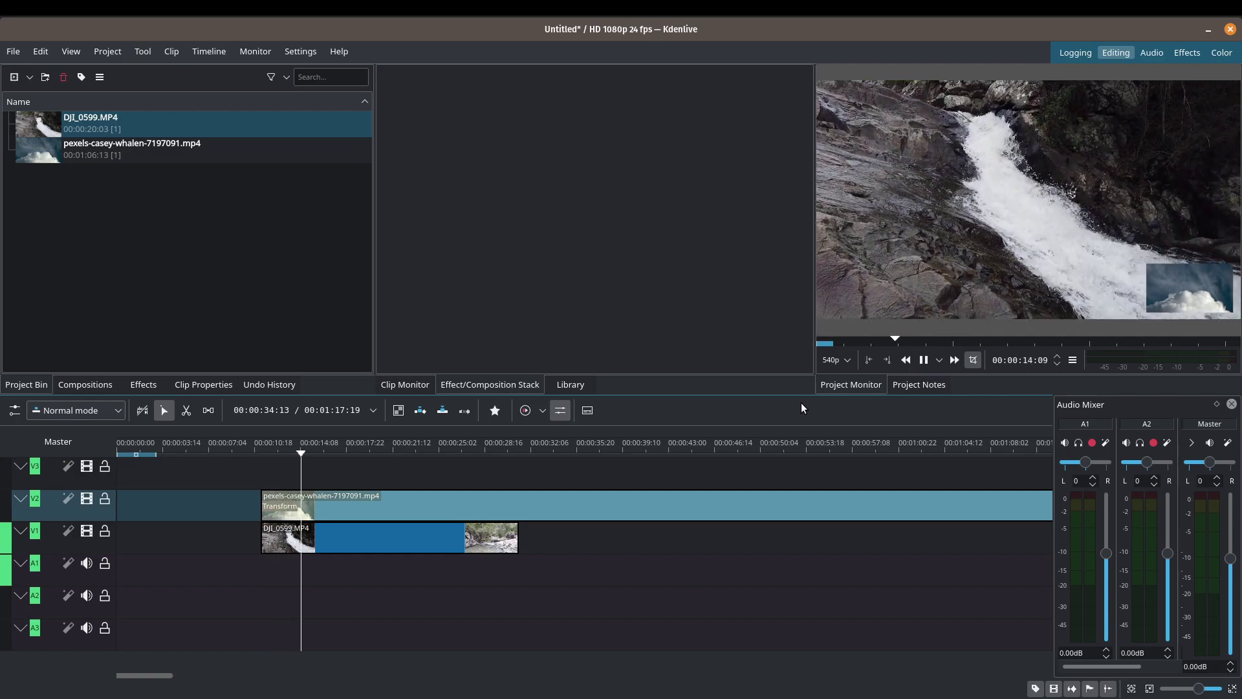
Step: Reduce the cloud overlay's Transform opacity to about 53% and preview the overlay near the start of the clips
left_click(333, 504)
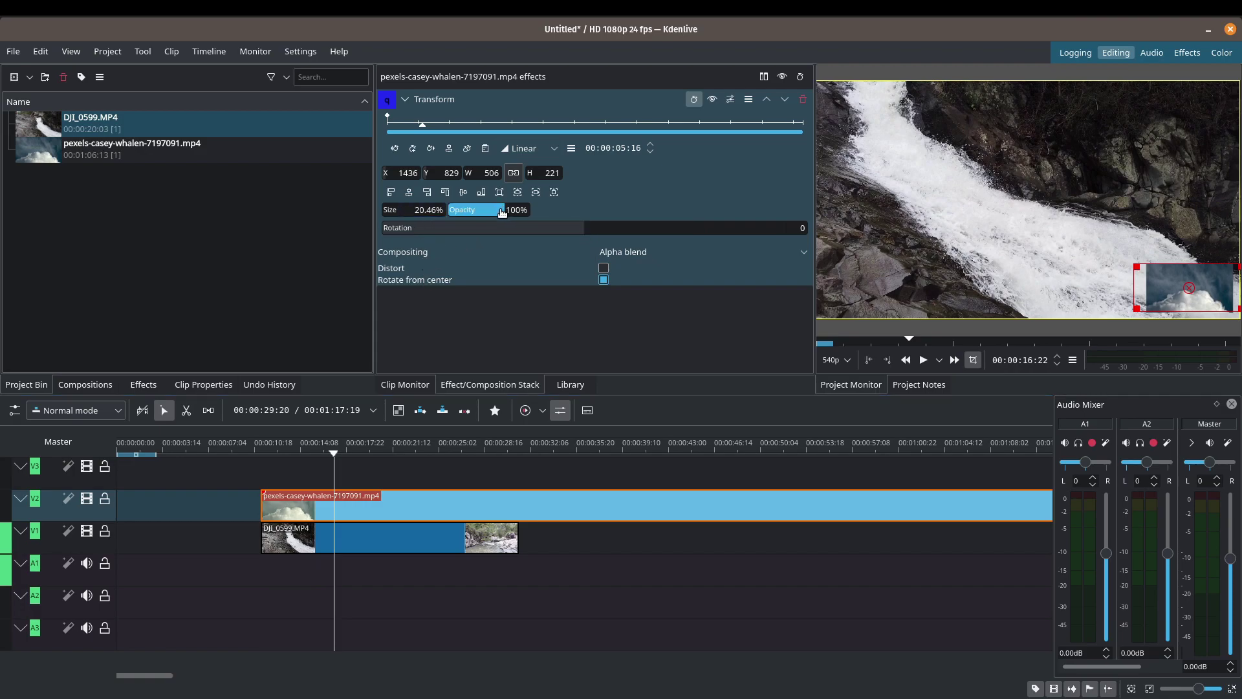
left_click_drag(502, 212, 486, 210)
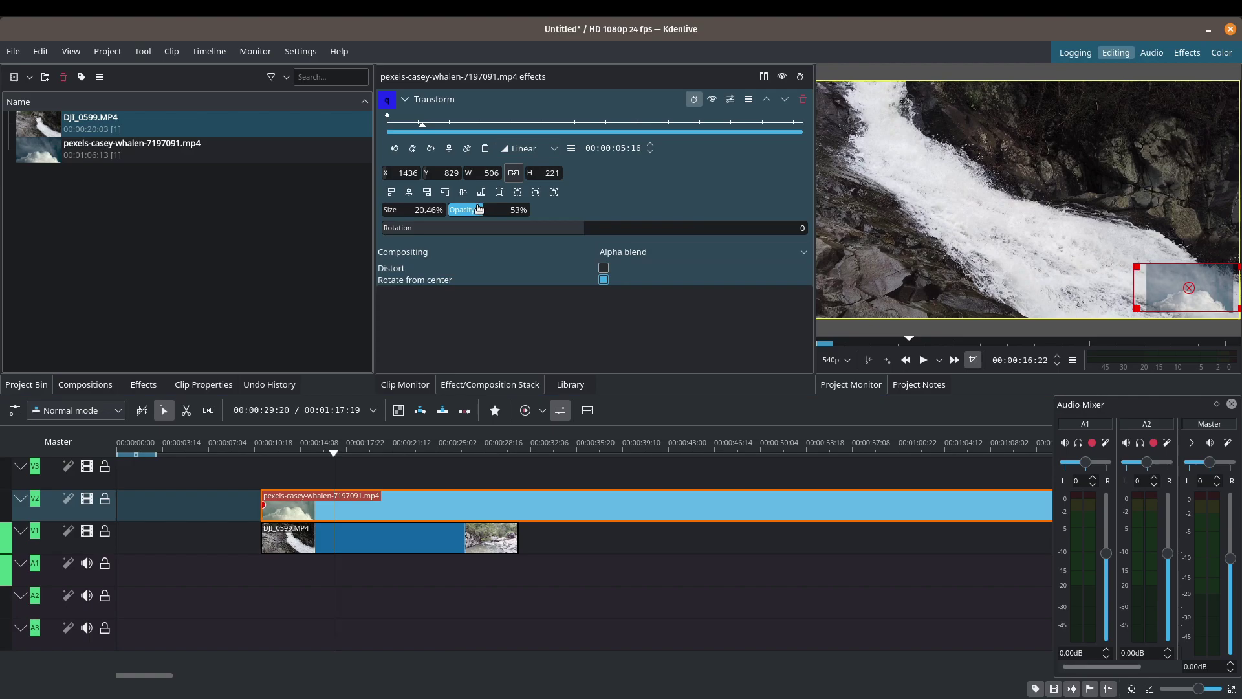
left_click(316, 467)
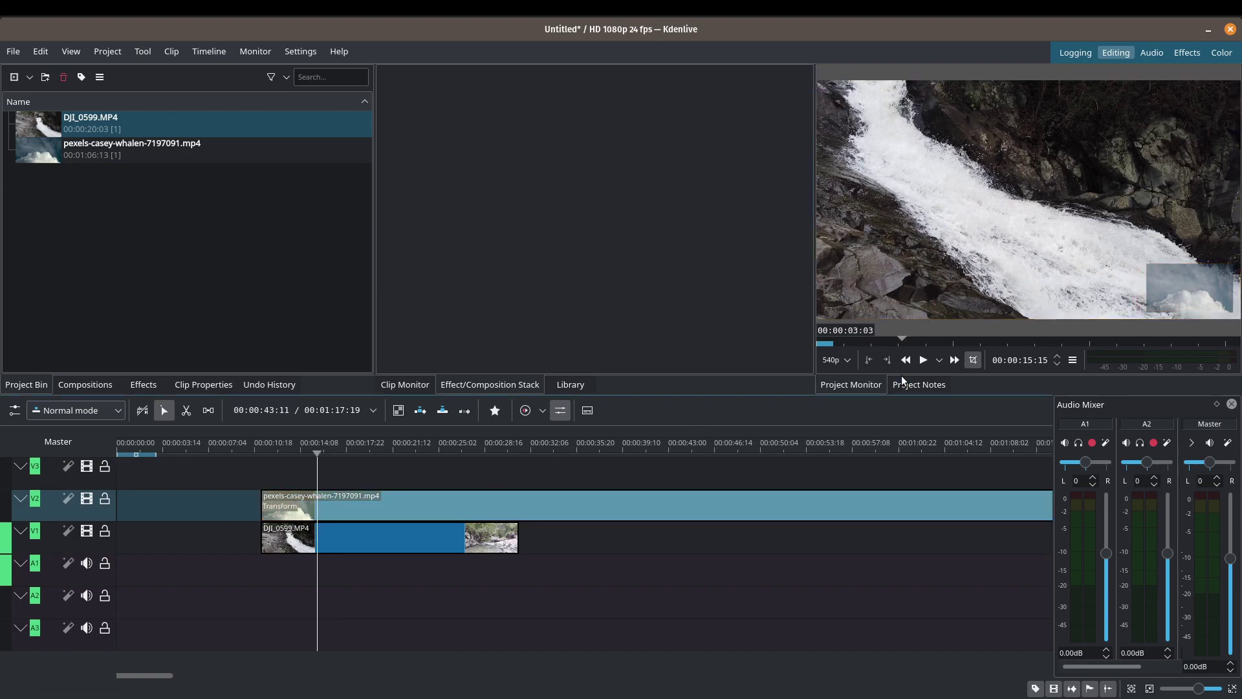
Step: Play the waterfall clip with the semi-transparent cloud overlay for a few seconds and pause the preview
left_click(923, 360)
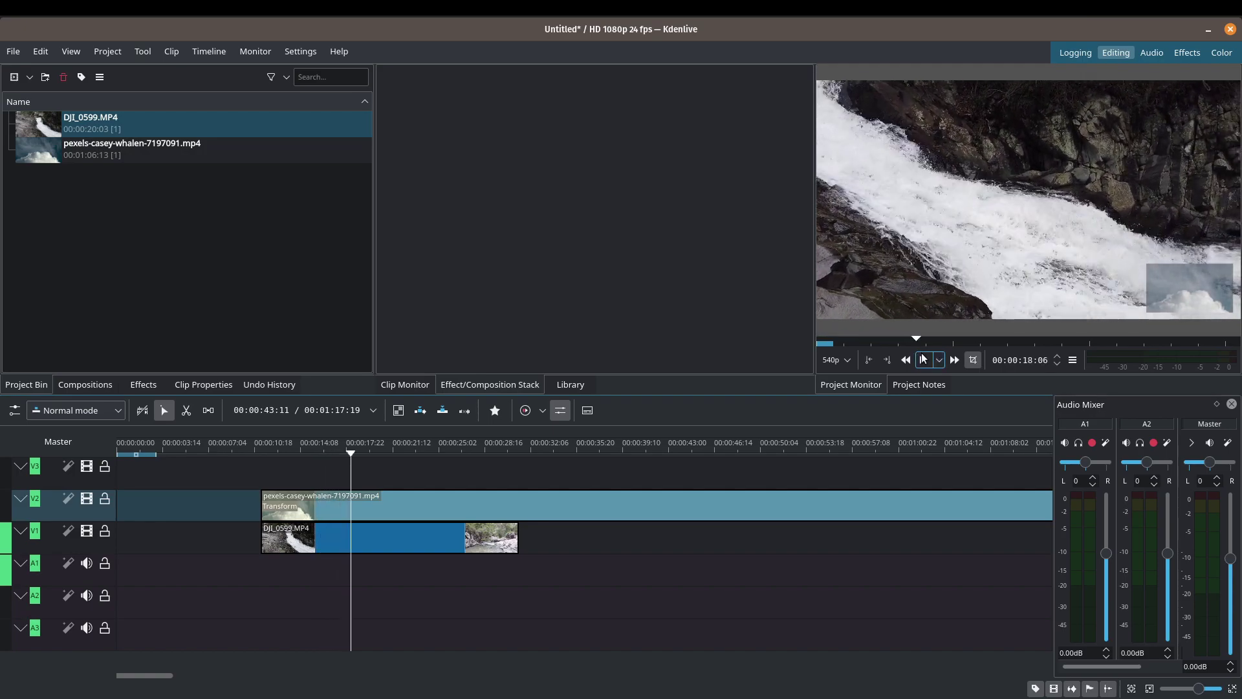
left_click(923, 359)
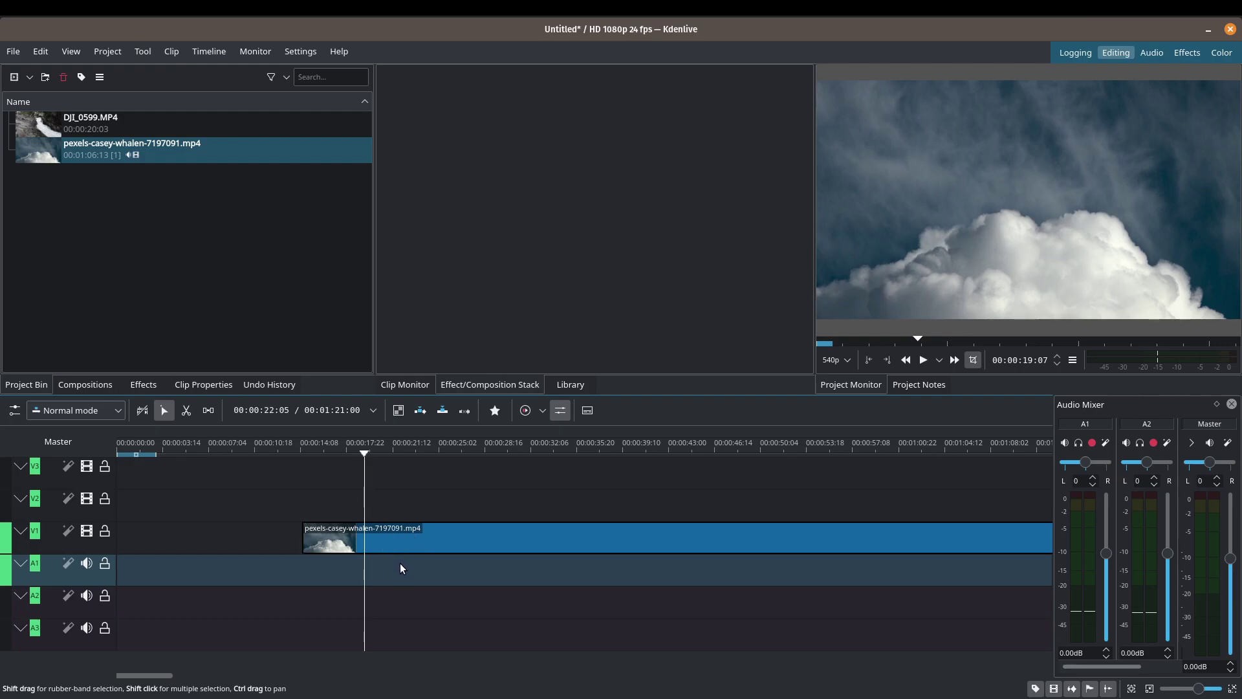
Step: Find the Edge Crop effect by searching for "crop", apply it to the cloud clip on V1 and show its settings
left_click(143, 384)
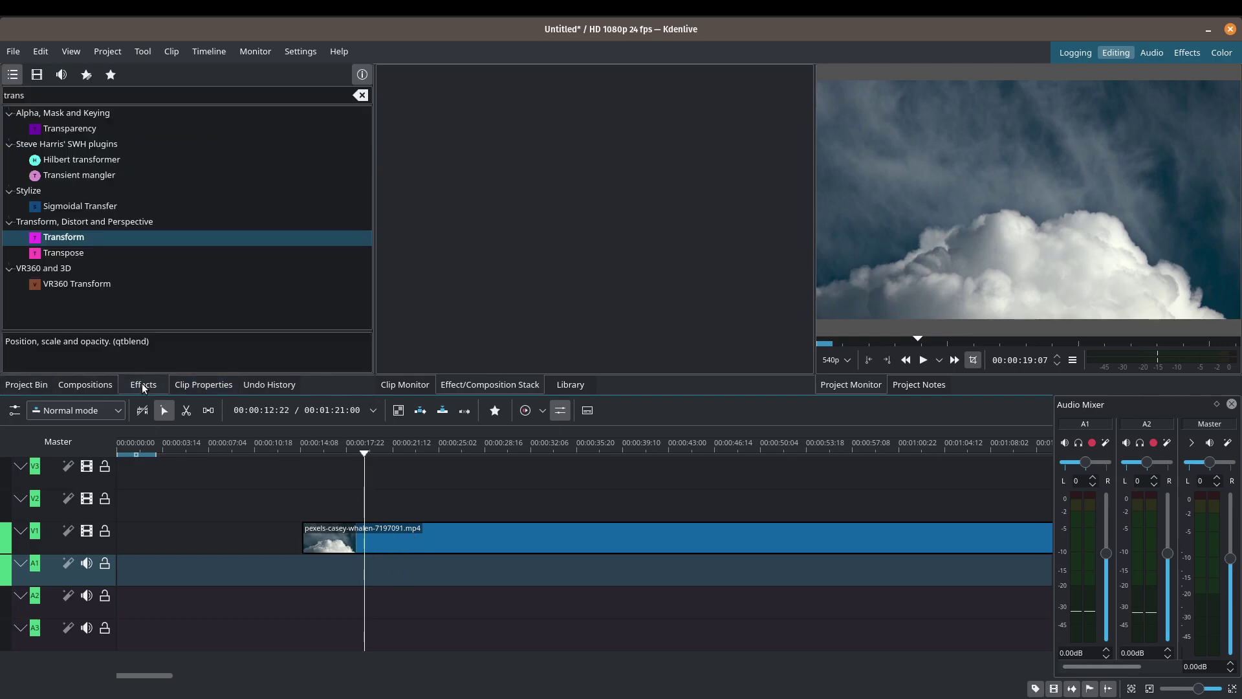
left_click(360, 95)
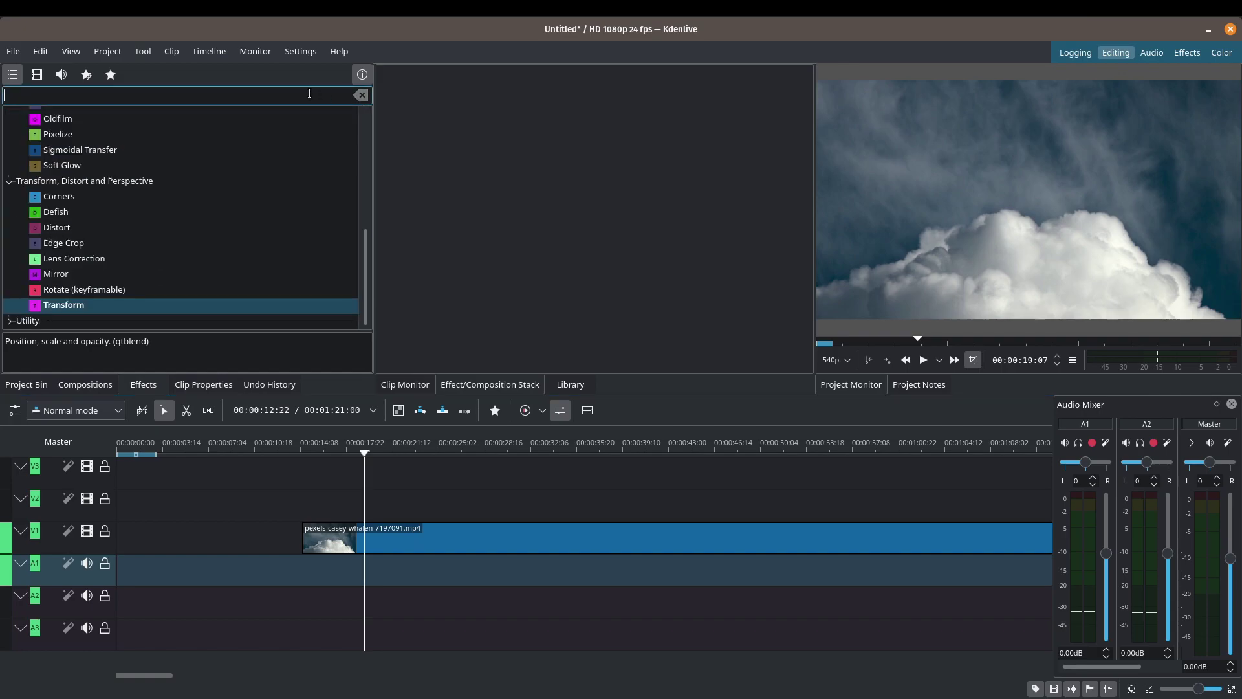
type("cr")
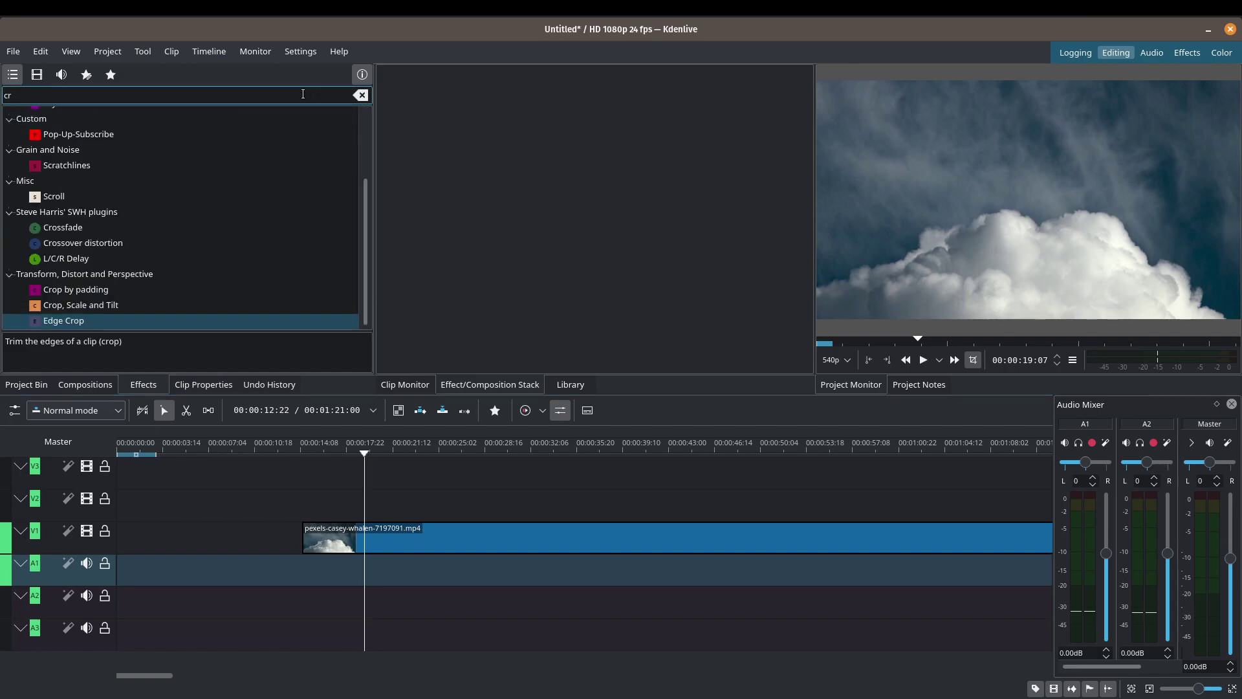
type("op")
left_click(52, 162)
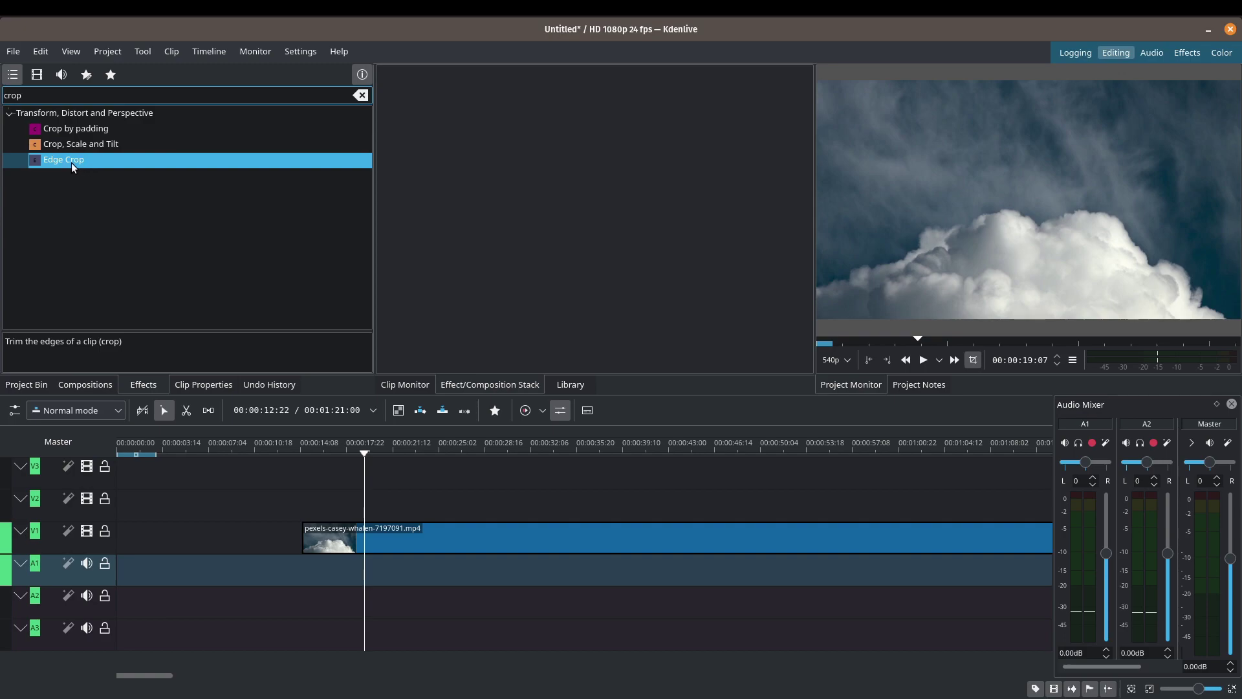
left_click_drag(71, 162, 451, 542)
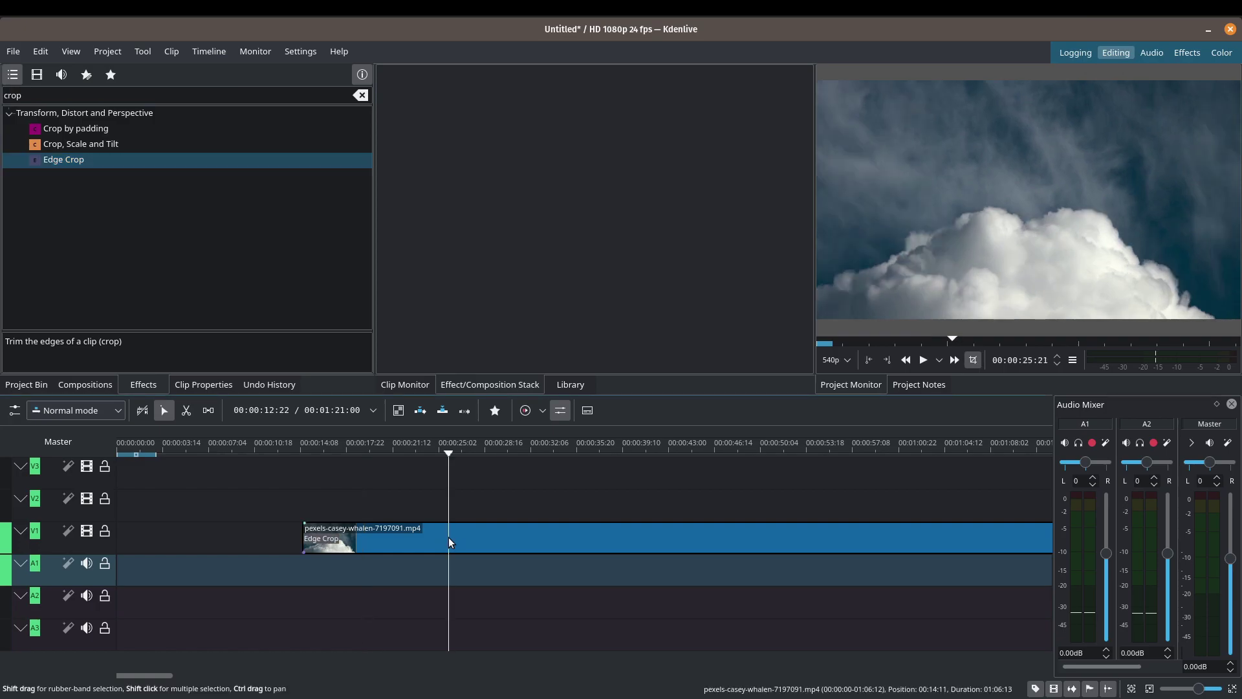
left_click(398, 541)
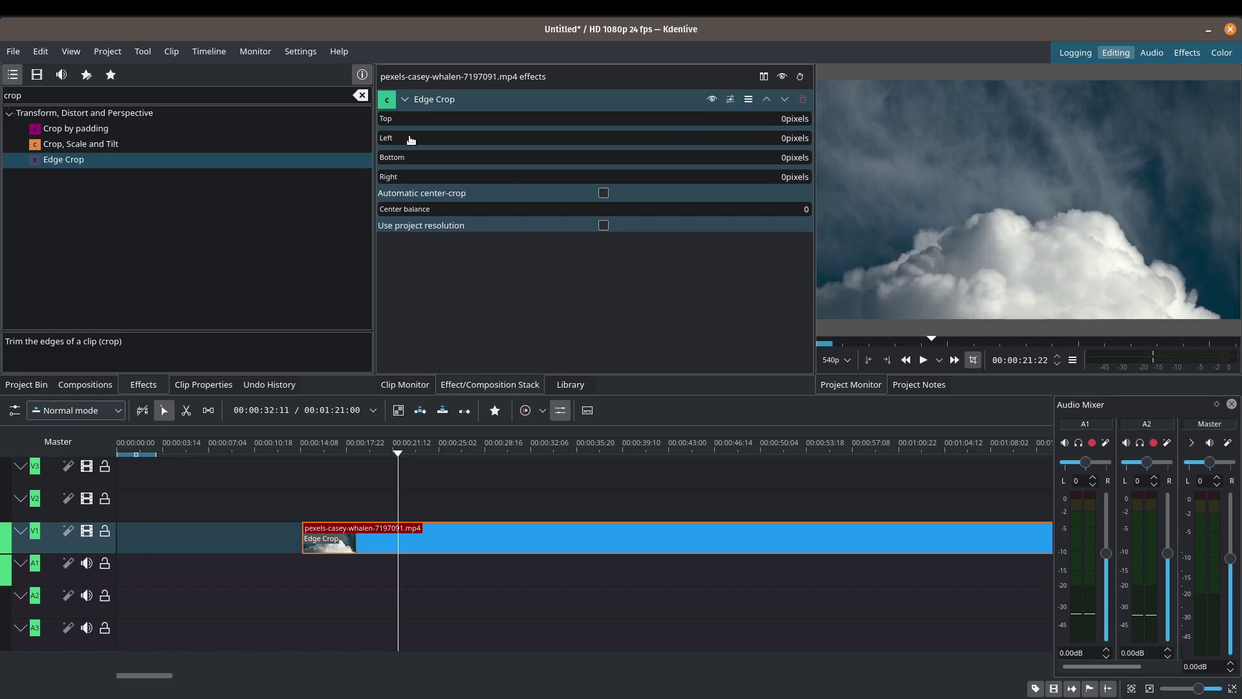
Step: Try cropping the cloud clip's top edge by about 12 pixels and return the top crop to 0
scroll(392, 121, "up", 2)
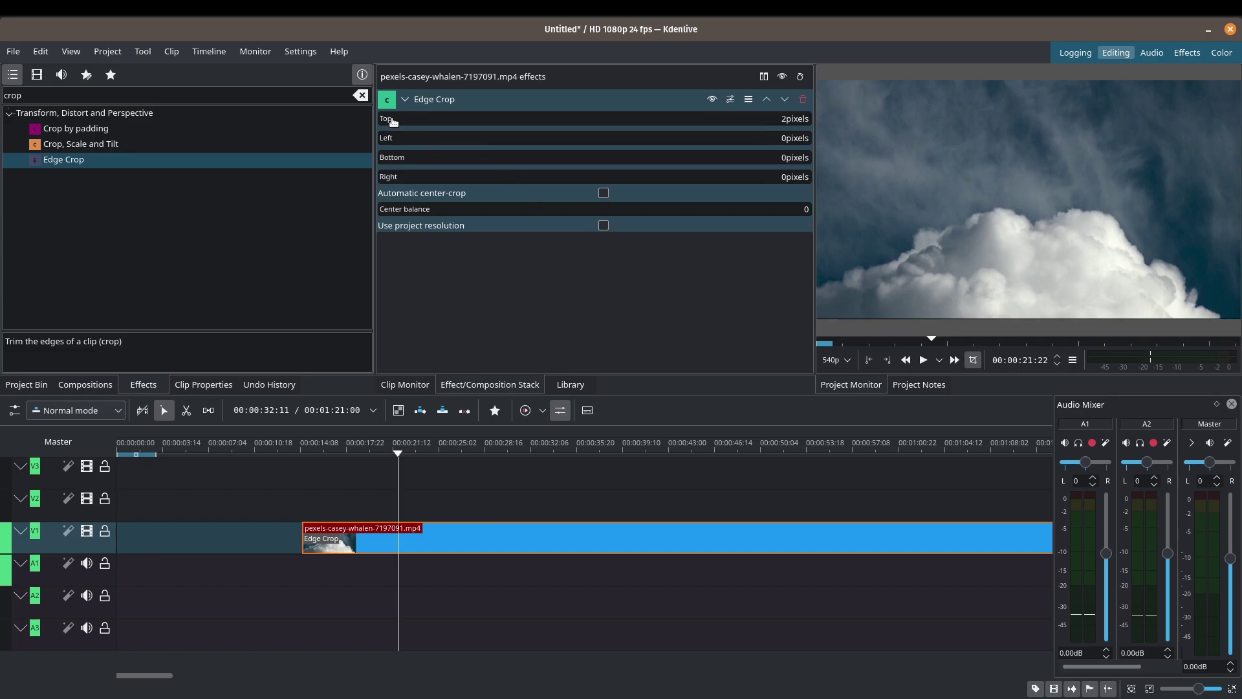
scroll(392, 121, "up", 1)
scroll(393, 121, "up", 8)
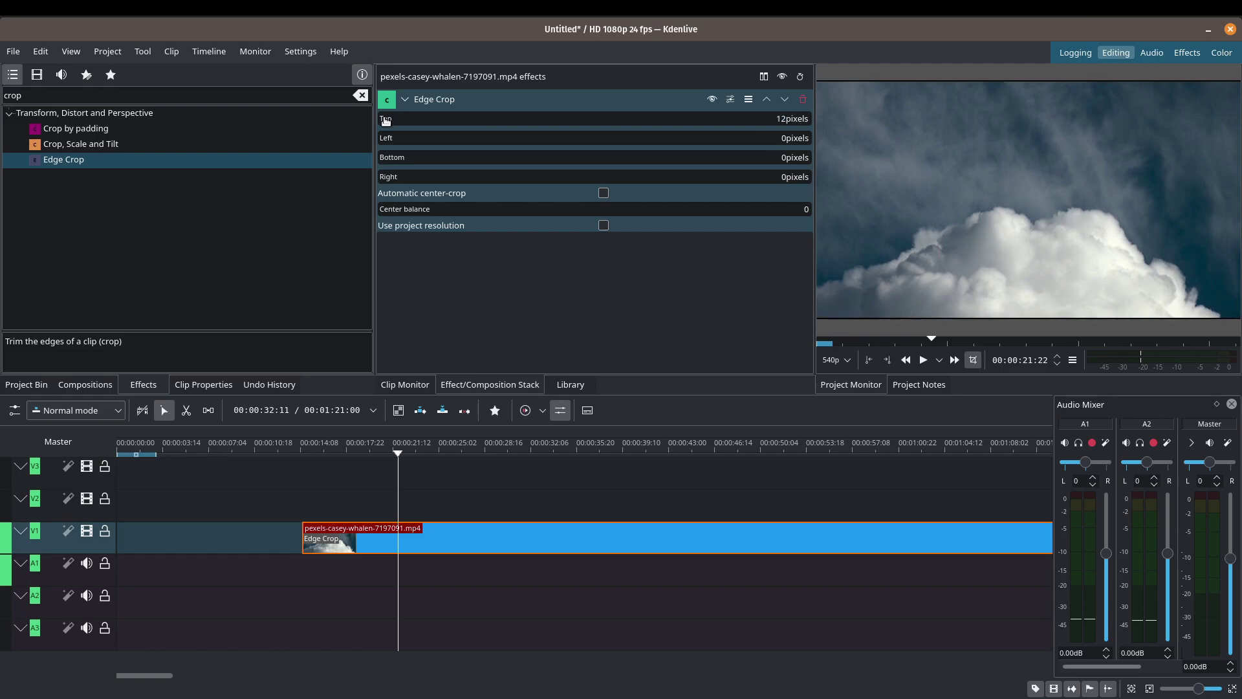
mouse_move(386, 121)
left_mouse_down()
mouse_move(444, 133)
mouse_move(388, 123)
left_mouse_up()
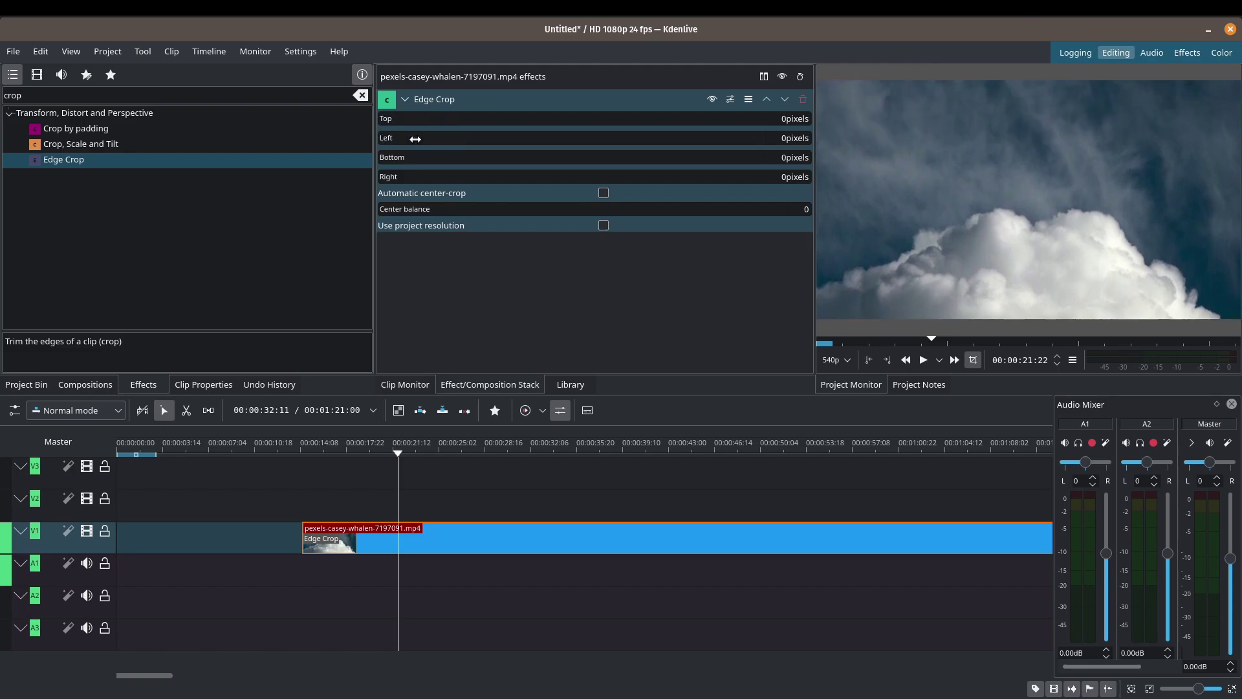
Step: Try out the cloud clip's edge crops, finishing with about 462 pixels off the left, 205 off the right and 0 off the top
left_click_drag(390, 141, 372, 160)
left_click_drag(438, 175, 382, 176)
left_click_drag(396, 120, 363, 125)
left_click_drag(441, 143, 473, 138)
left_click_drag(400, 179, 420, 175)
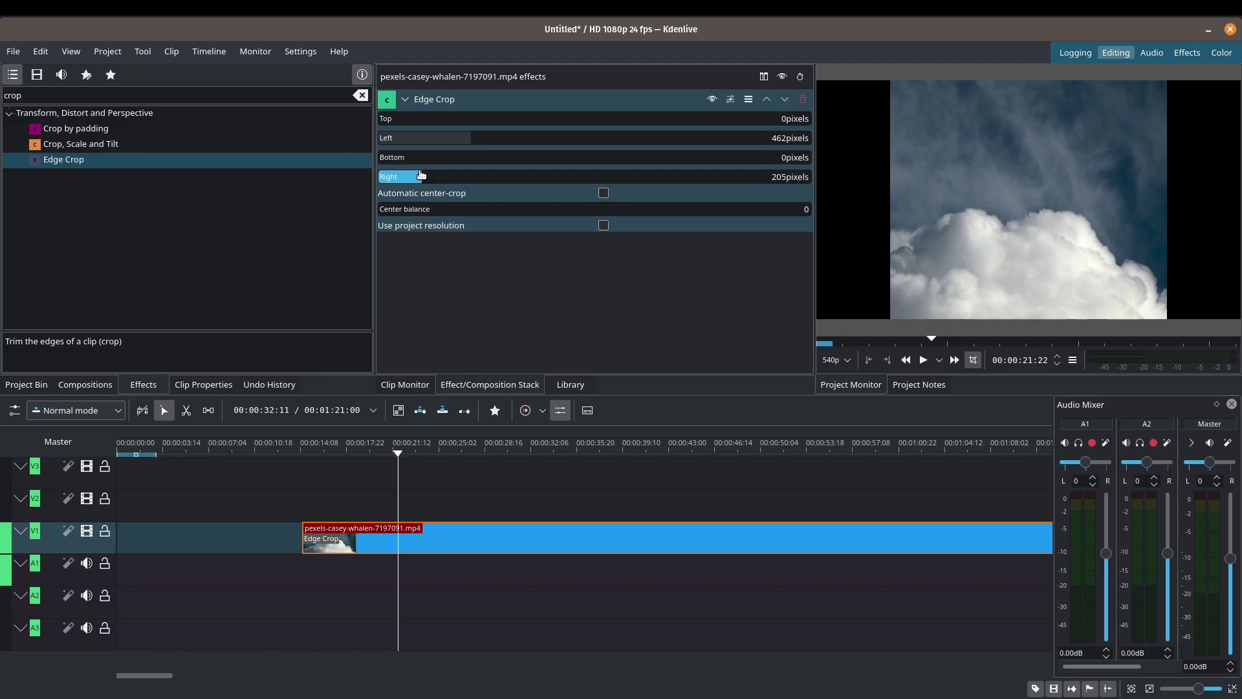